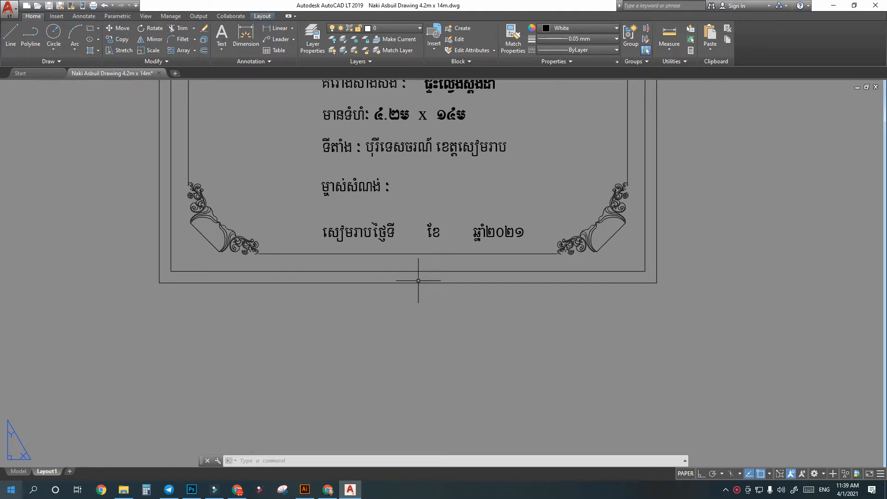
Examine the sheets arranged in the layout, ending on the plumbing as-built cover sheet and the drawing list beside it.
right_click(409, 461)
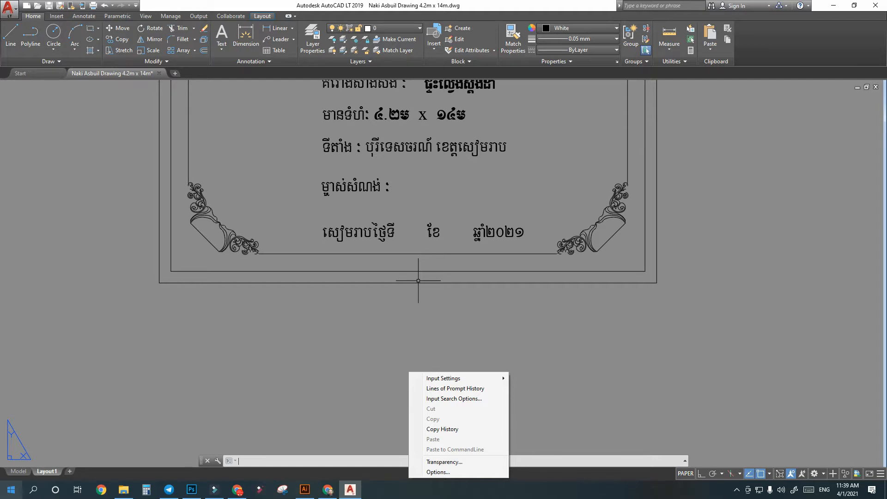
mouse_move(443, 378)
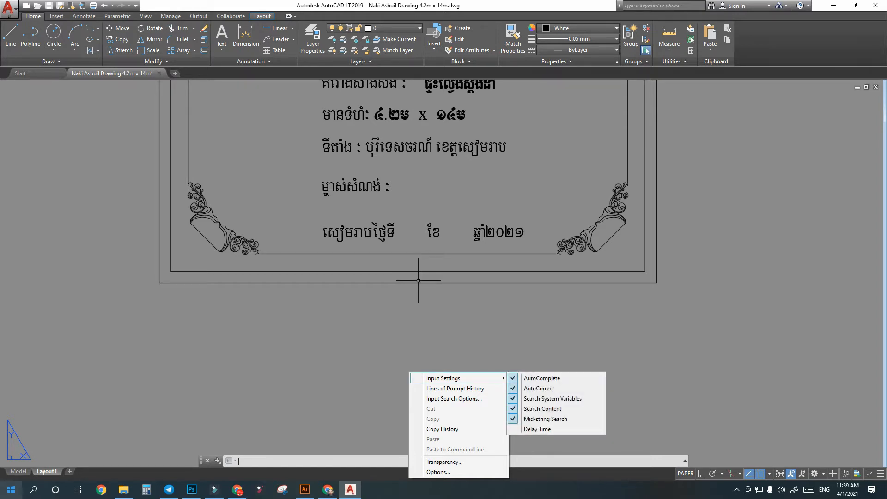
scroll(418, 280, "up", 10)
scroll(415, 280, "down", 10)
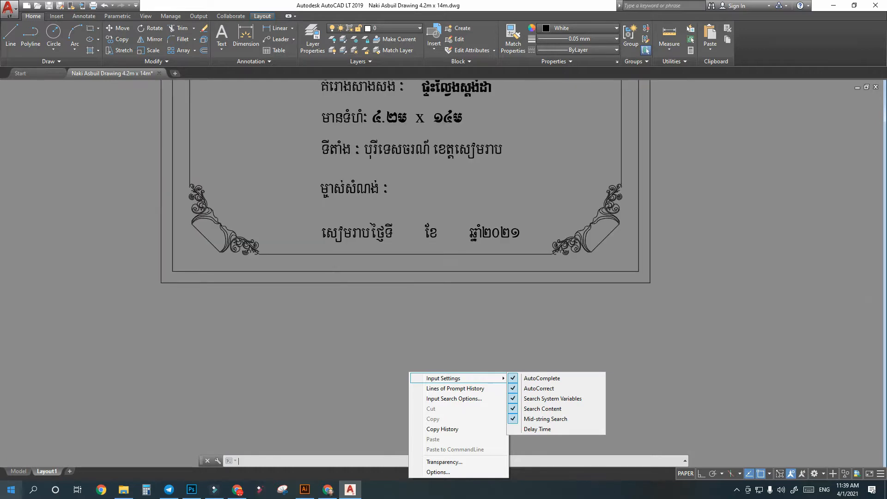
scroll(619, 224, "down", 10)
scroll(736, 349, "down", 3)
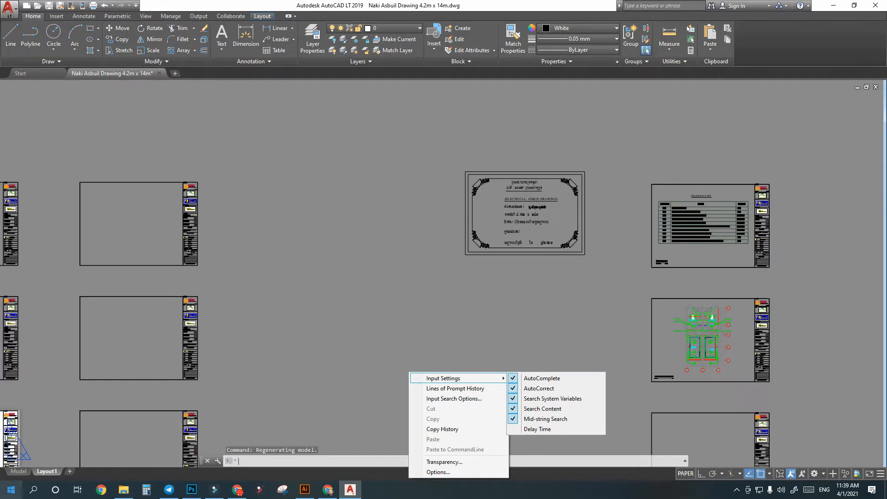
scroll(621, 250, "down", 2)
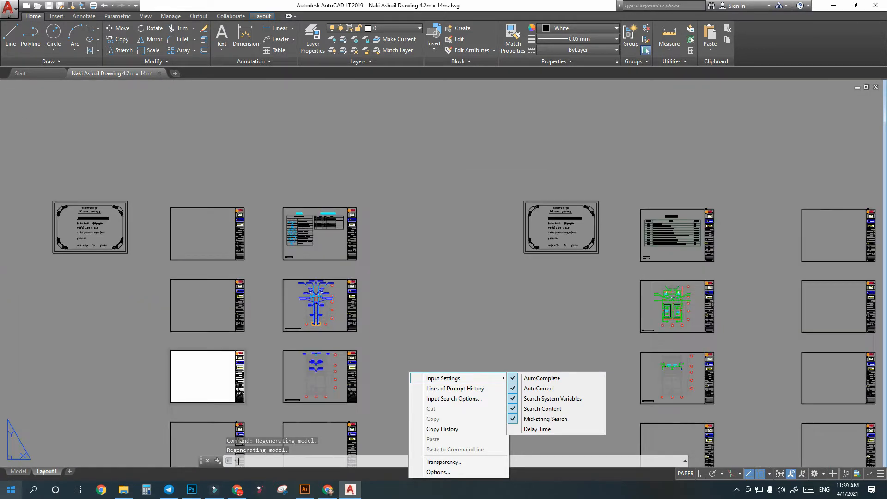
left_click(422, 336)
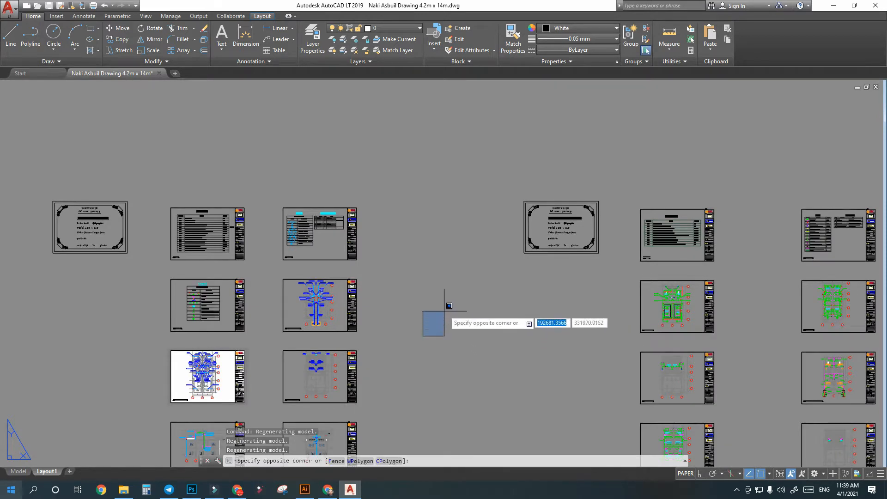
right_click(452, 300)
left_click(472, 367)
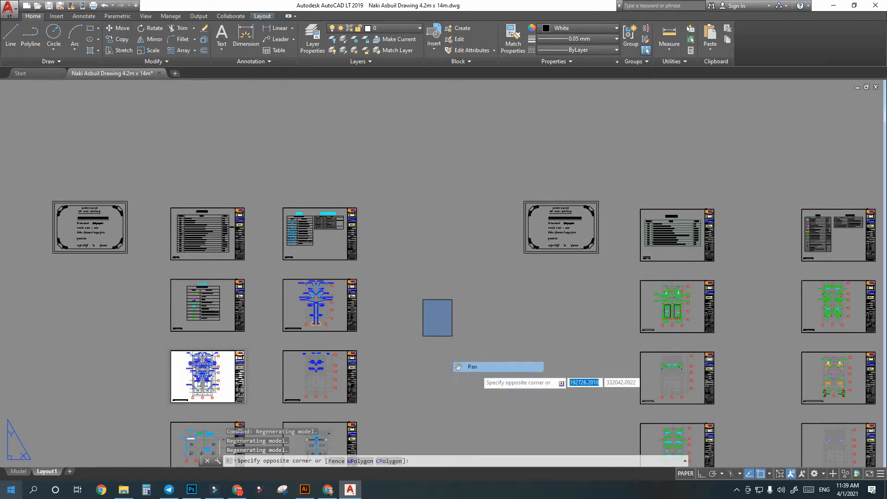
left_click_drag(421, 278, 506, 177)
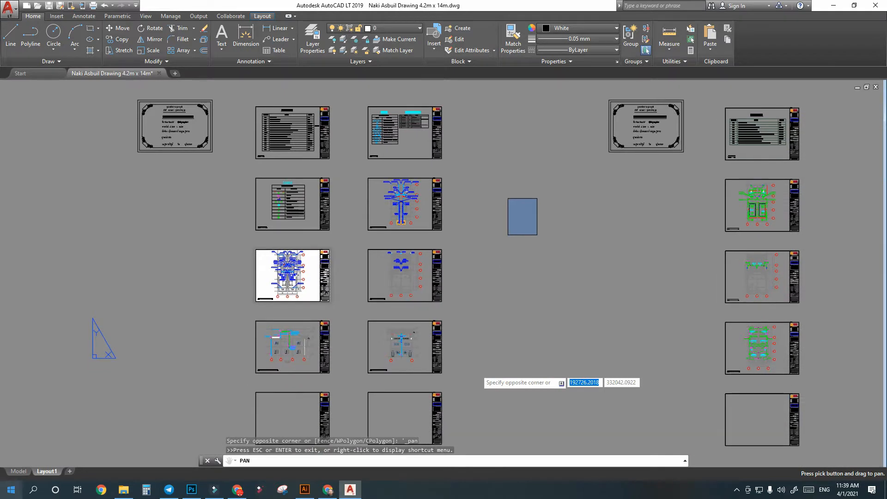
scroll(417, 339, "down", 2)
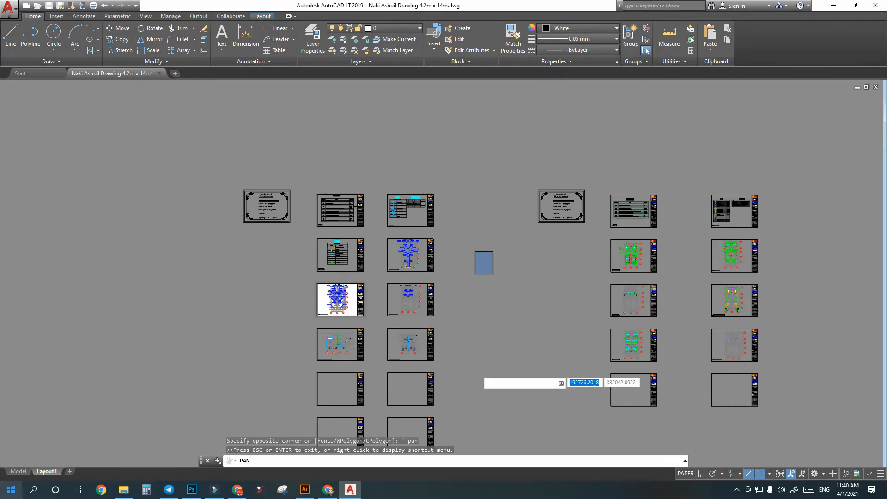
scroll(384, 276, "up", 2)
scroll(462, 347, "up", 2)
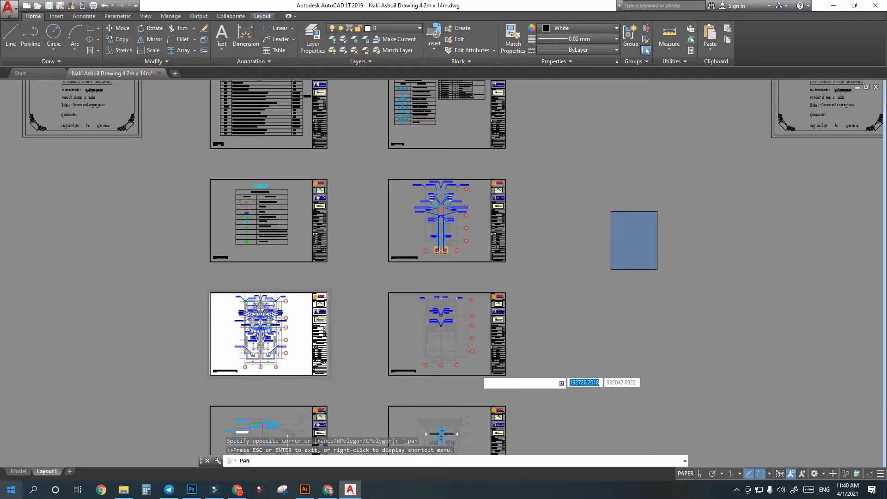
scroll(462, 347, "down", 2)
right_click(530, 353)
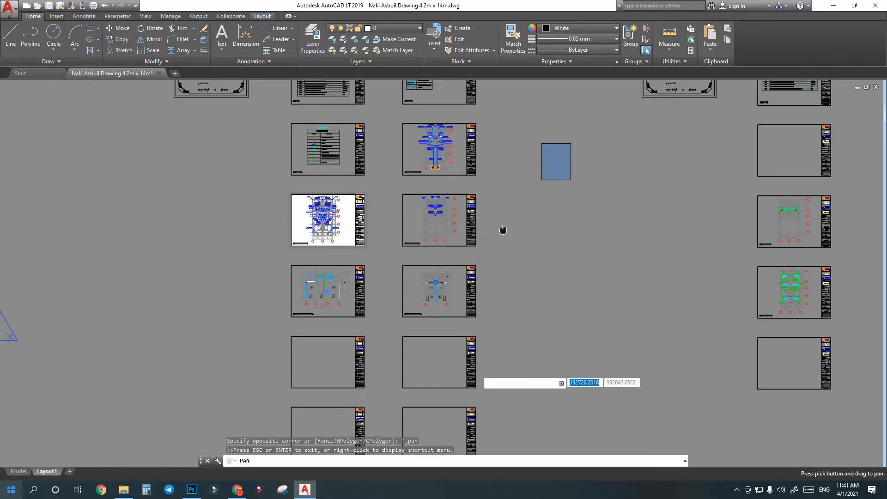
left_click_drag(503, 230, 494, 318)
left_click_drag(477, 264, 452, 297)
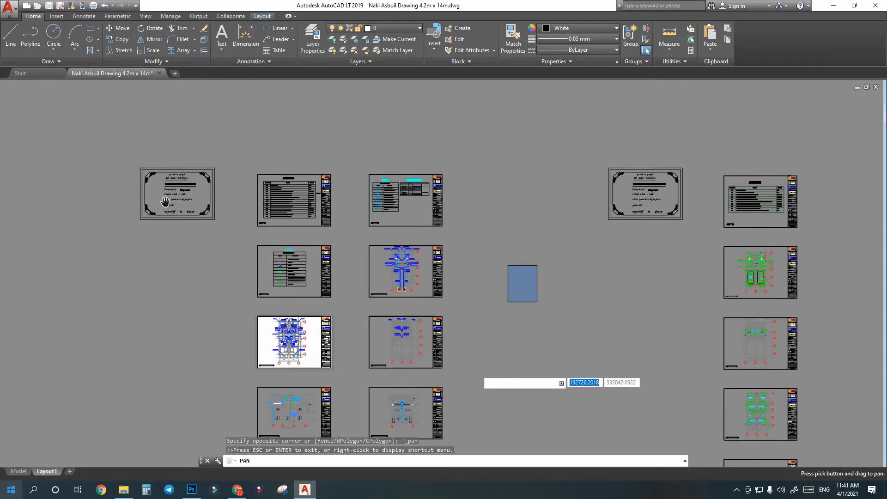
scroll(179, 193, "up", 4)
scroll(184, 185, "up", 2)
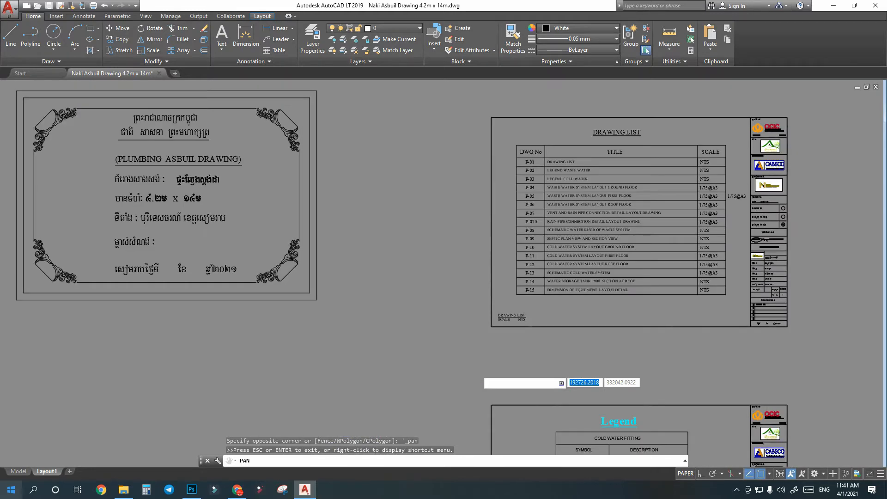
left_click_drag(196, 172, 250, 215)
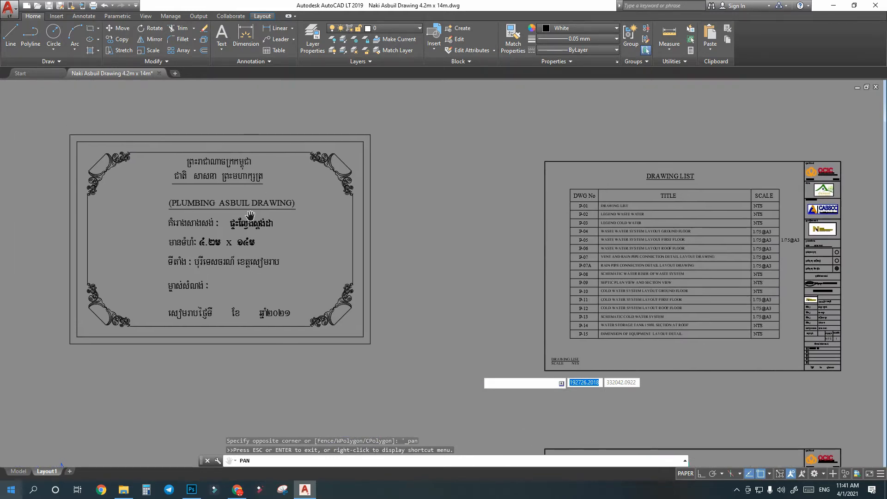
right_click(243, 181)
left_click(264, 189)
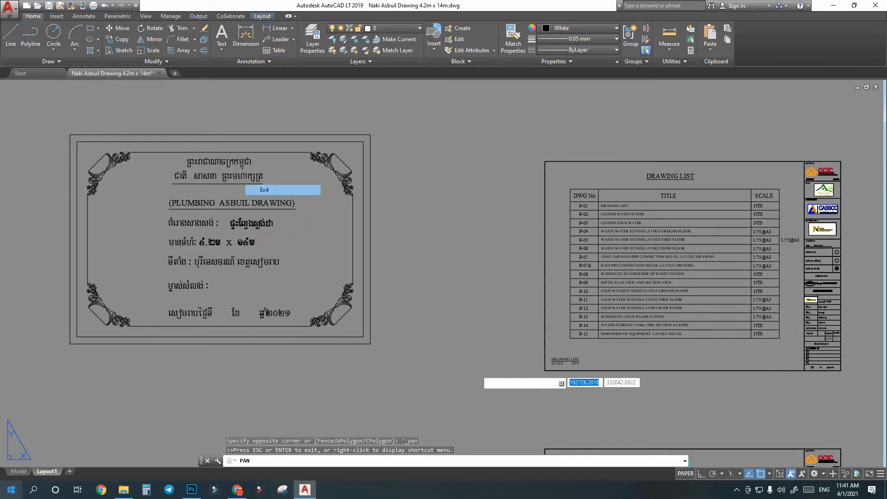
left_click(412, 153)
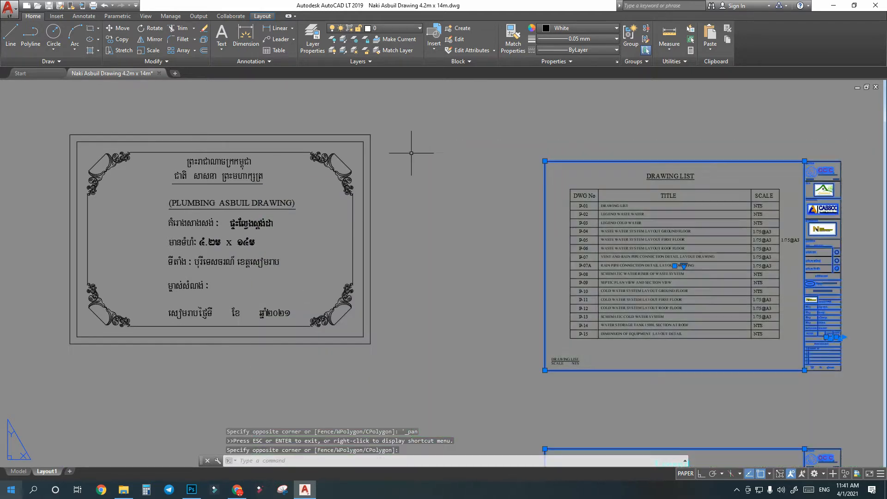
right_click(402, 159)
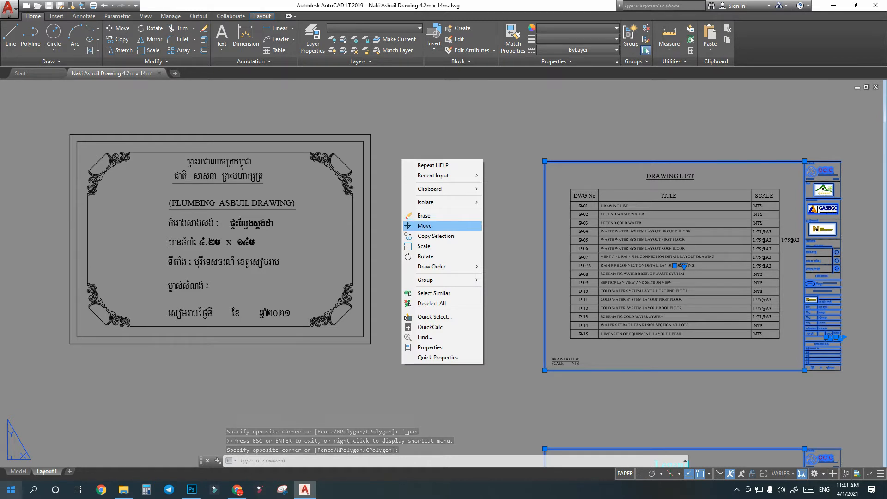
left_click(425, 225)
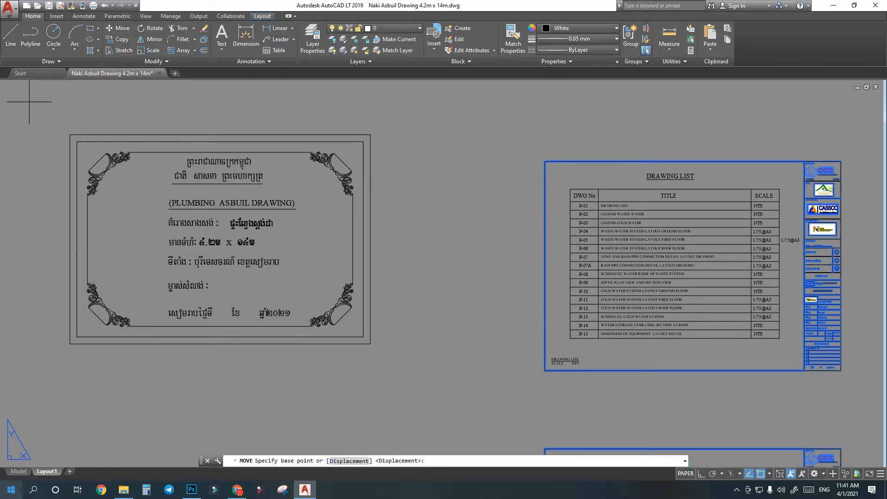
Open the Plot settings for Layout1 and keep the page setup at None.
left_click(8, 7)
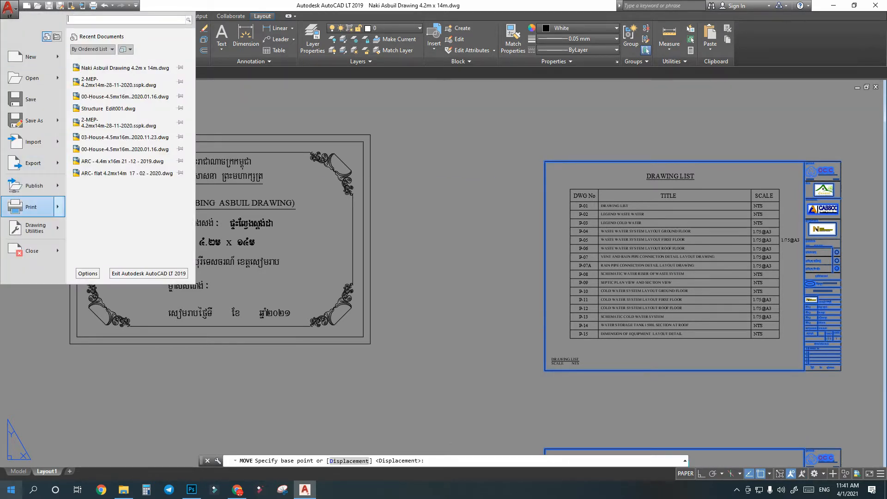
mouse_move(32, 207)
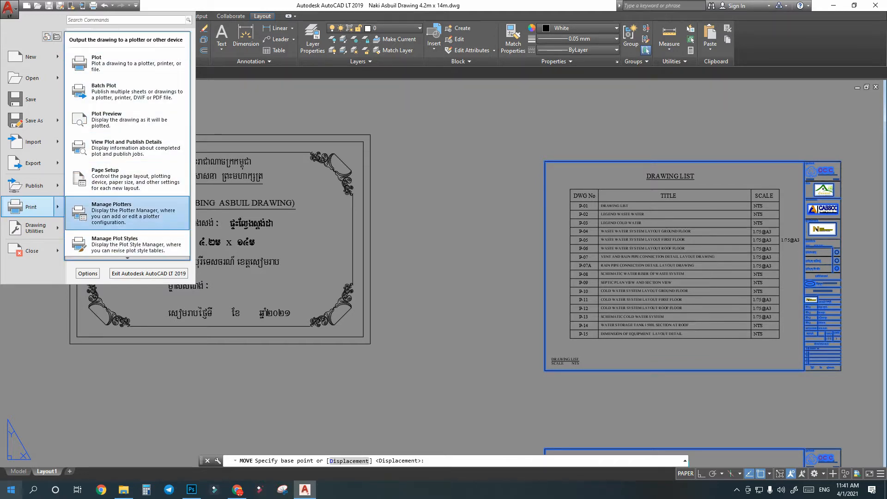
left_click(32, 207)
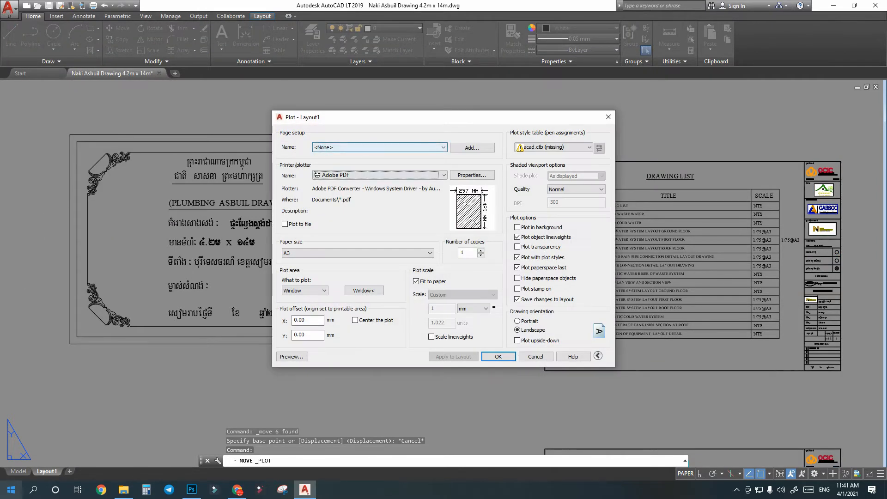
left_click(379, 147)
left_click(332, 156)
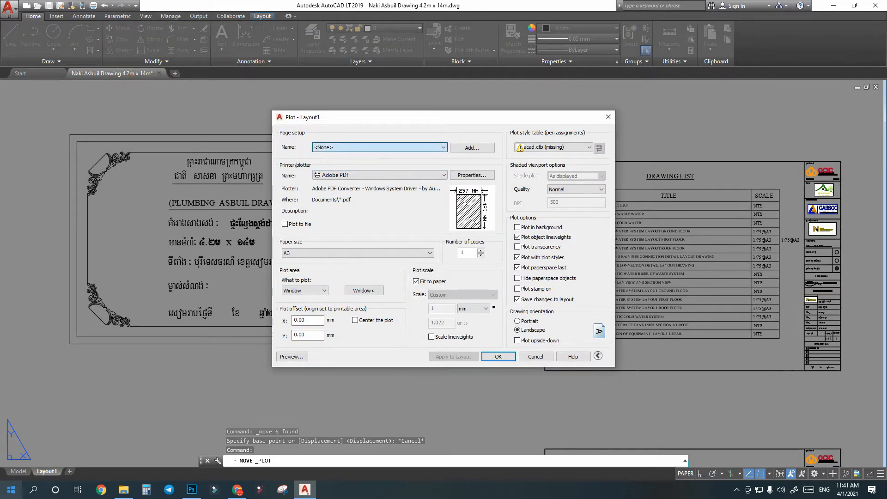
Set the plotter to DWG To PDF.pc3 and the paper size to ISO full bleed A3 (297.00 x 420.00 MM).
left_click(365, 175)
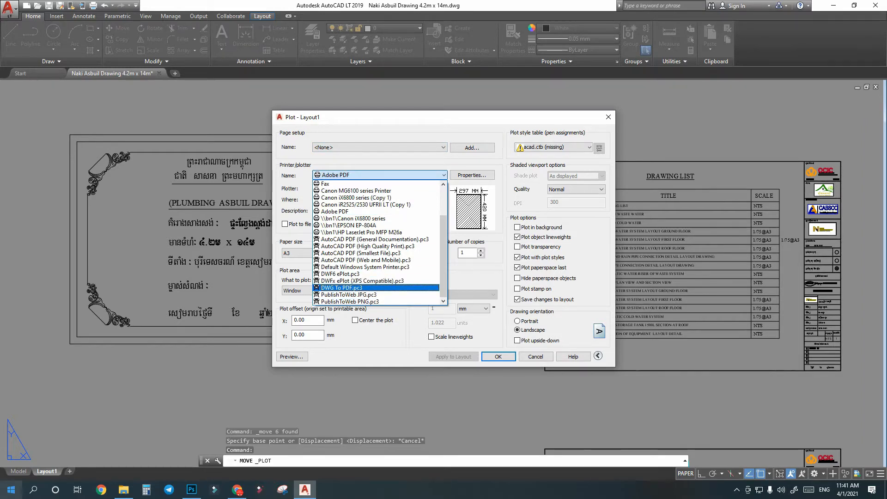
left_click(344, 288)
left_click(345, 253)
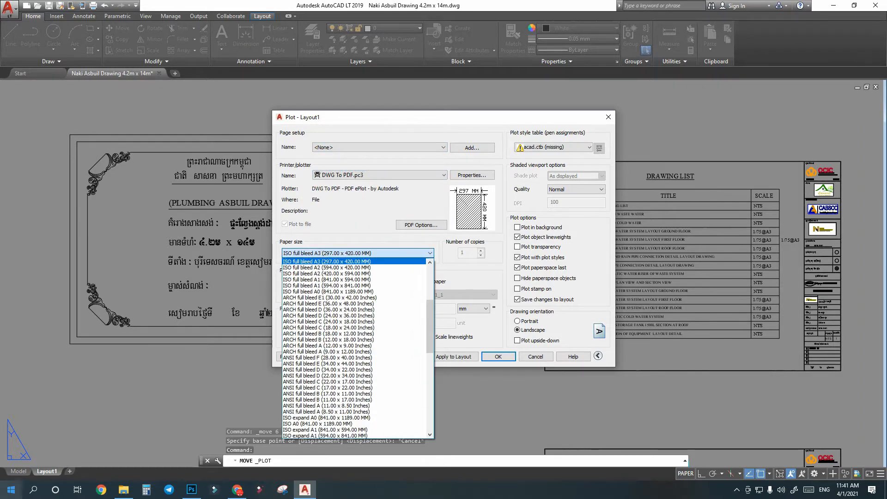
left_click(344, 260)
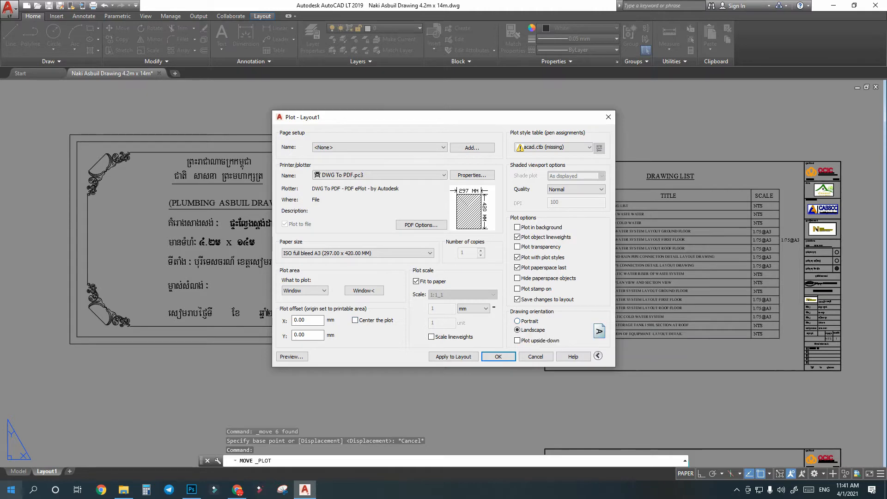
Set the plot window around the plumbing as-built cover sheet and plot it from the preview.
left_click(364, 290)
left_click(59, 131)
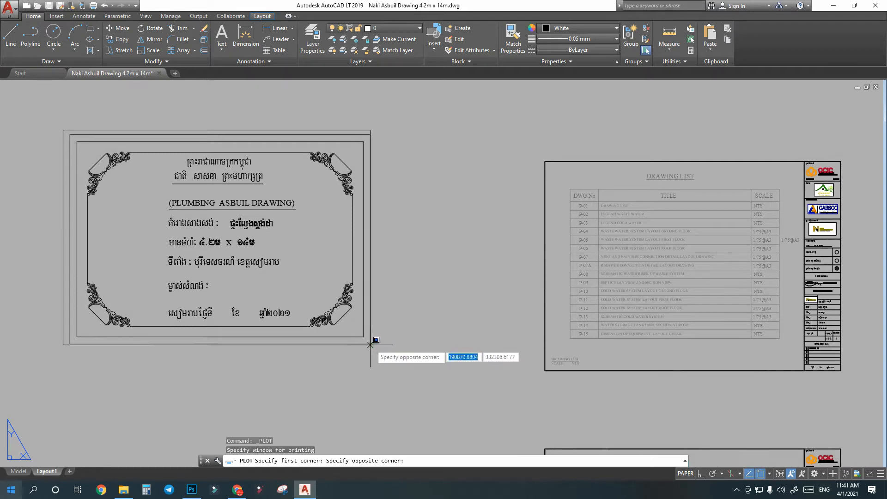
left_click(370, 343)
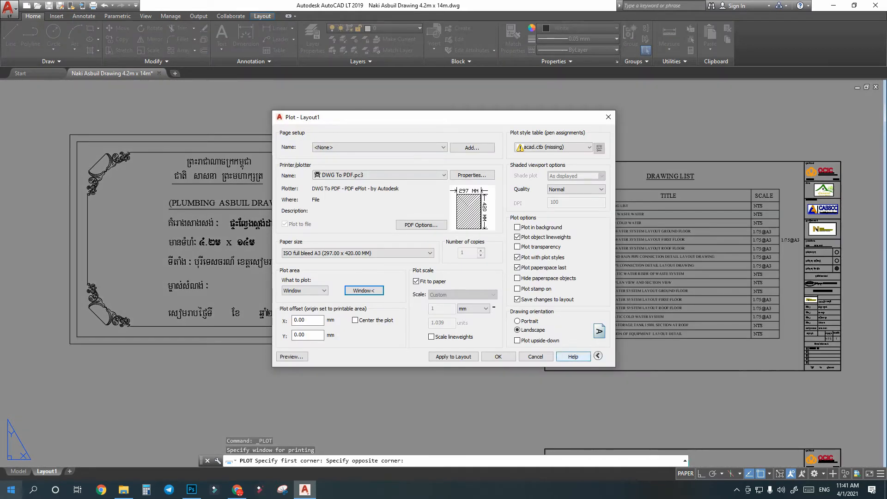
left_click(292, 357)
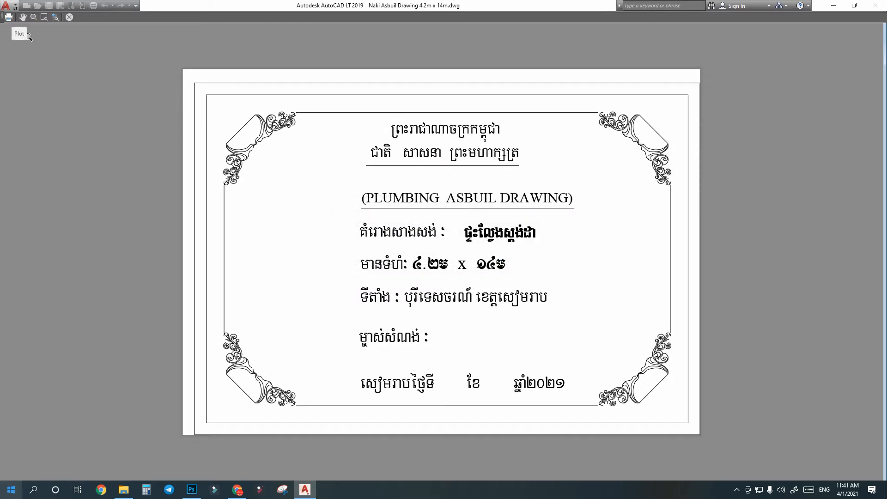
key("Escape")
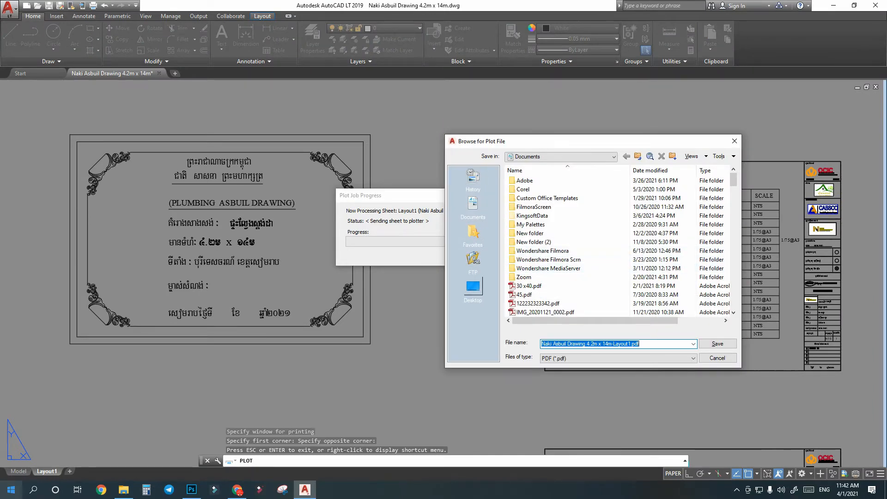
Browse to the Scaner2 folder on Local Disk (D:) as the save location for the cover sheet PDF.
scroll(475, 295, "down", 1)
scroll(476, 296, "down", 2)
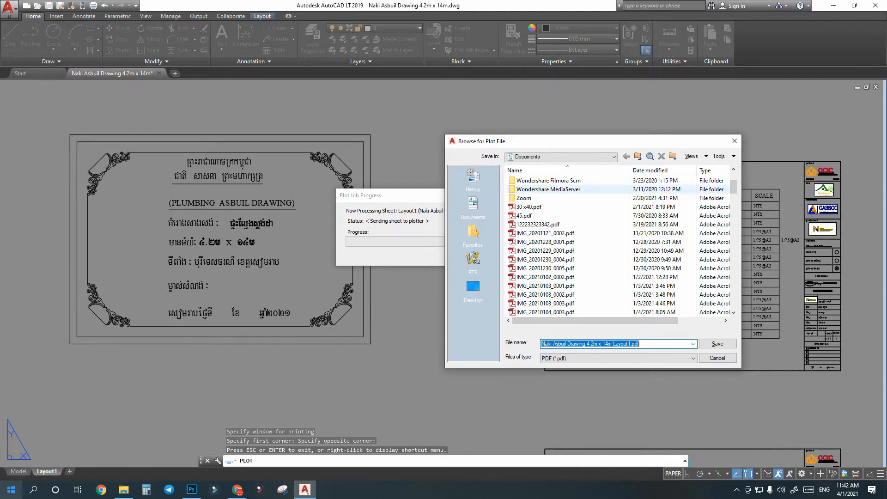
left_click(637, 157)
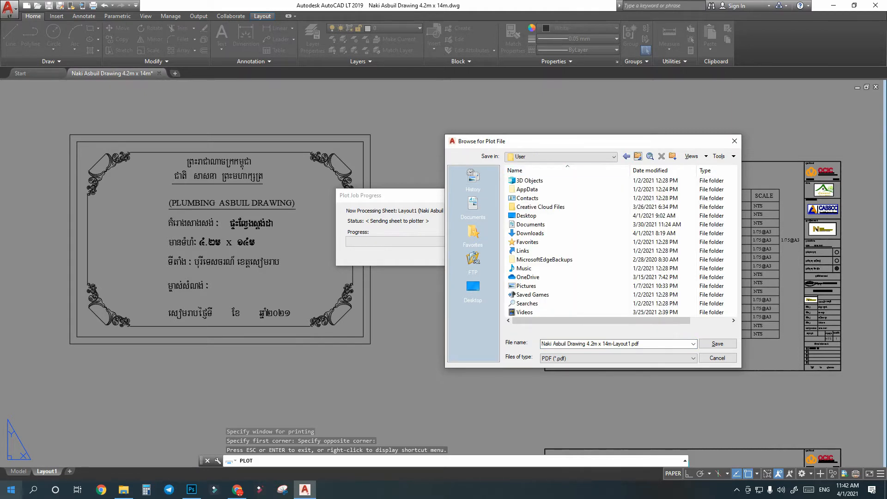
scroll(600, 260, "right", 1)
scroll(600, 259, "left", 2)
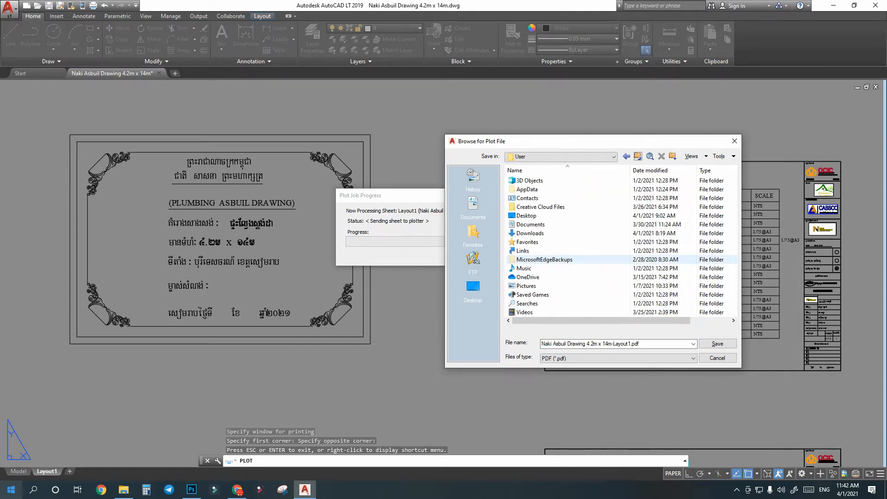
left_click(473, 288)
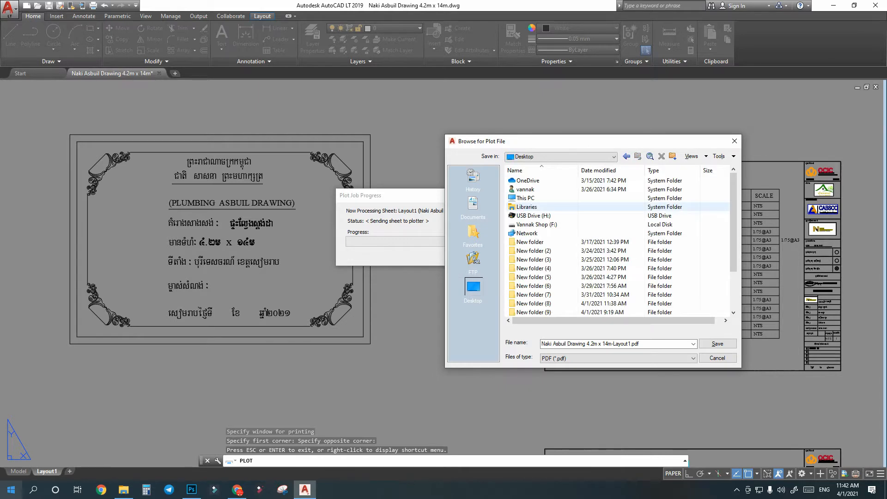
double_click(526, 198)
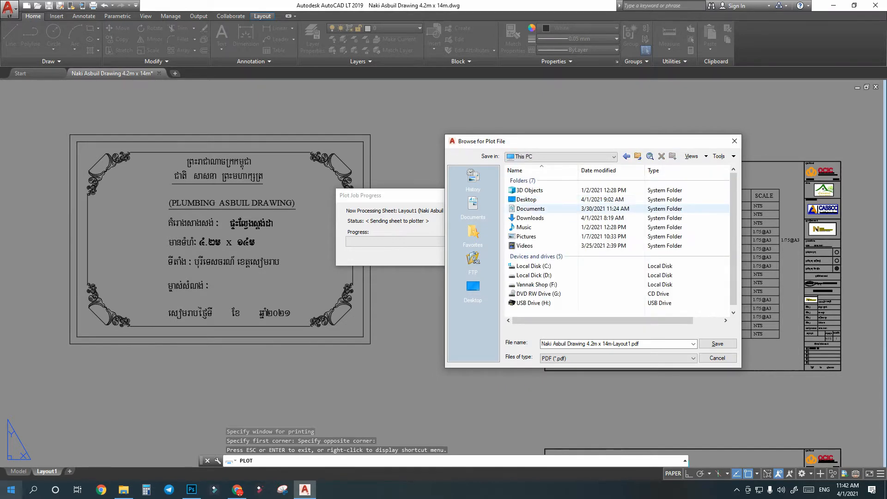
double_click(534, 275)
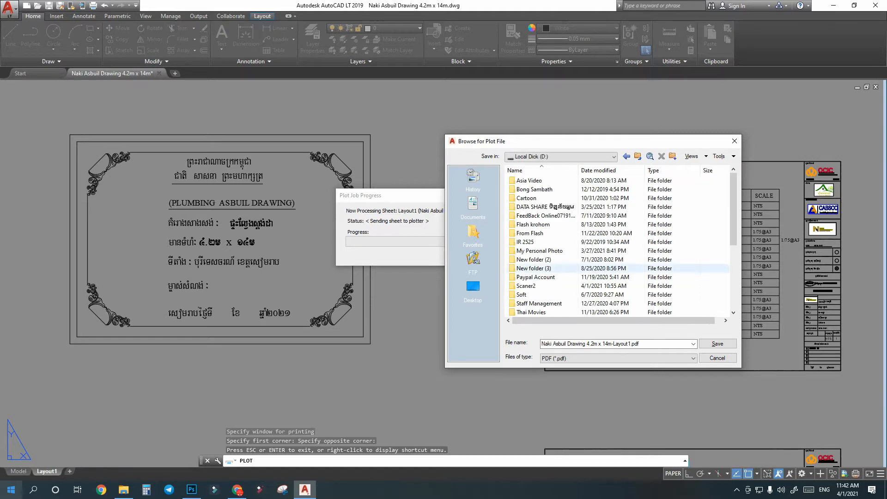
scroll(535, 231, "down", 3)
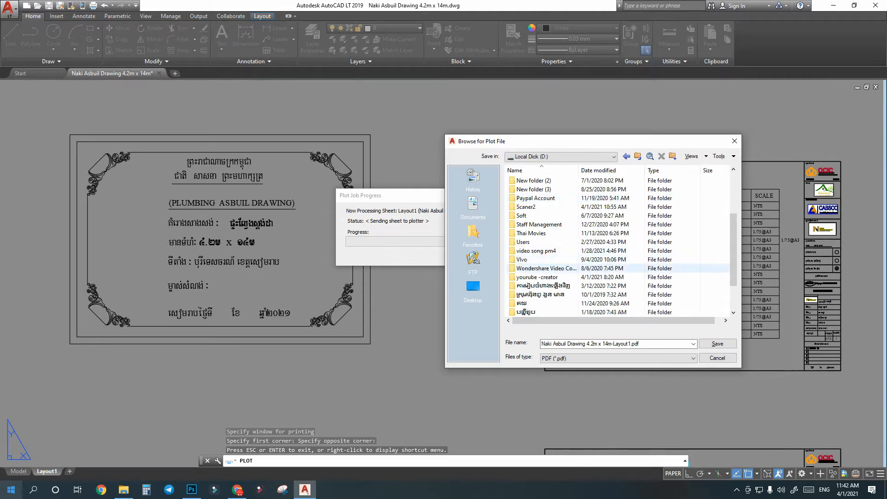
left_click(526, 206)
double_click(526, 207)
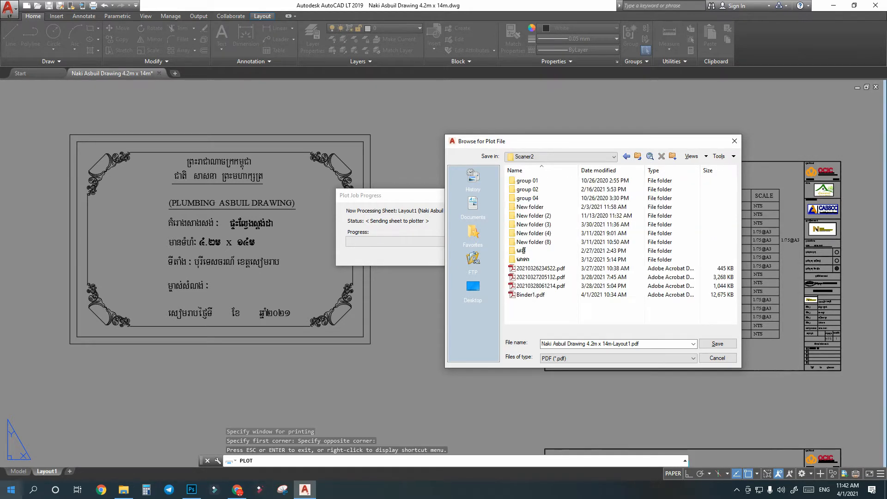
Create a folder with the default name New folder (5) inside Scaner2 and save the cover sheet PDF in it as 1.
right_click(557, 316)
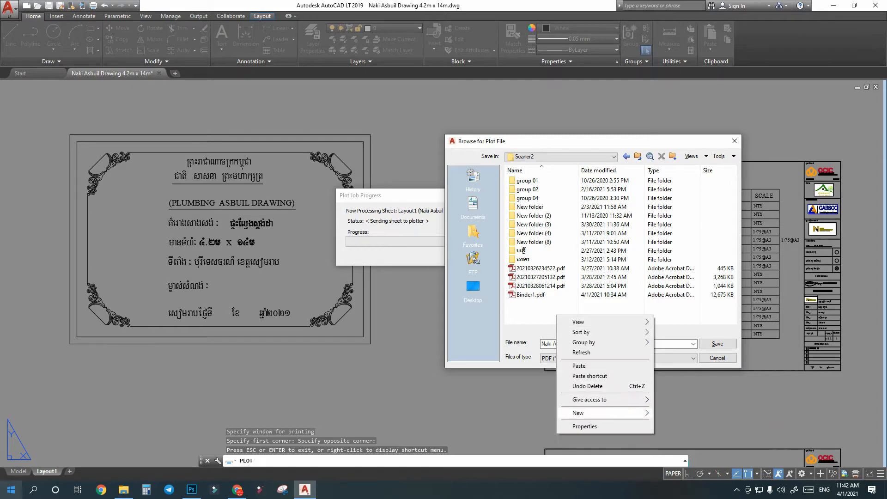
mouse_move(600, 412)
left_click(674, 297)
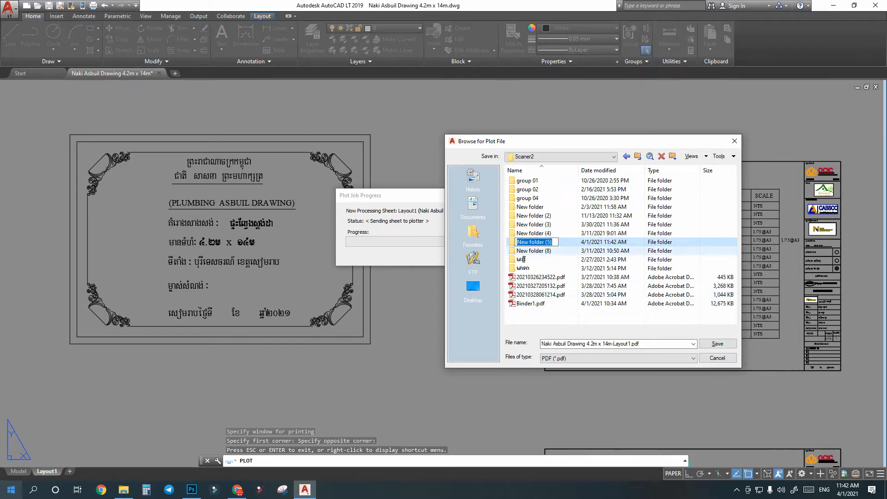
key("Return")
key("Return")
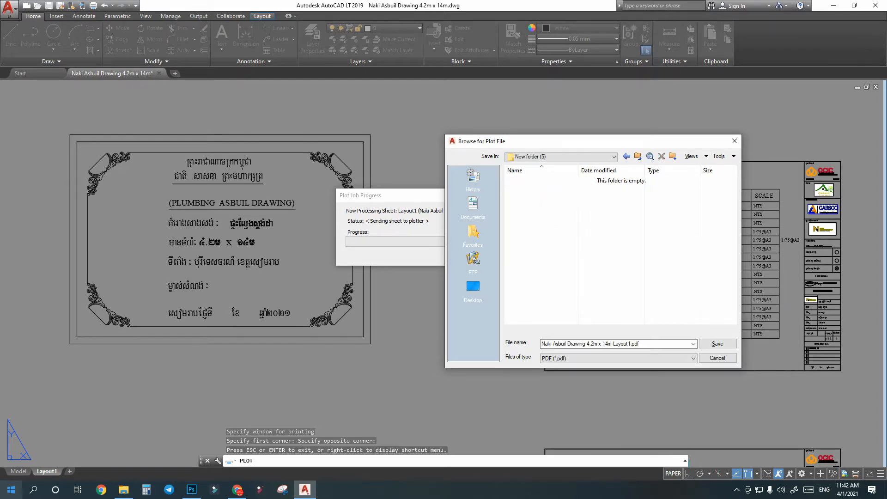
type("1")
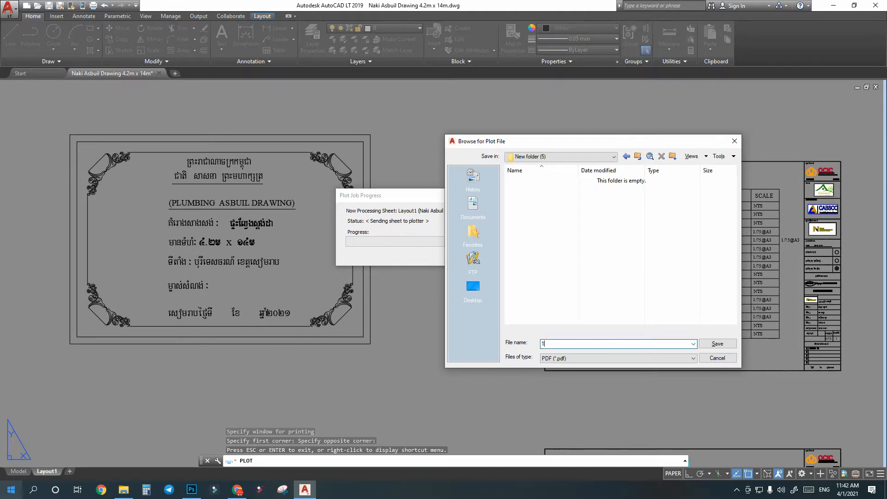
key("Return")
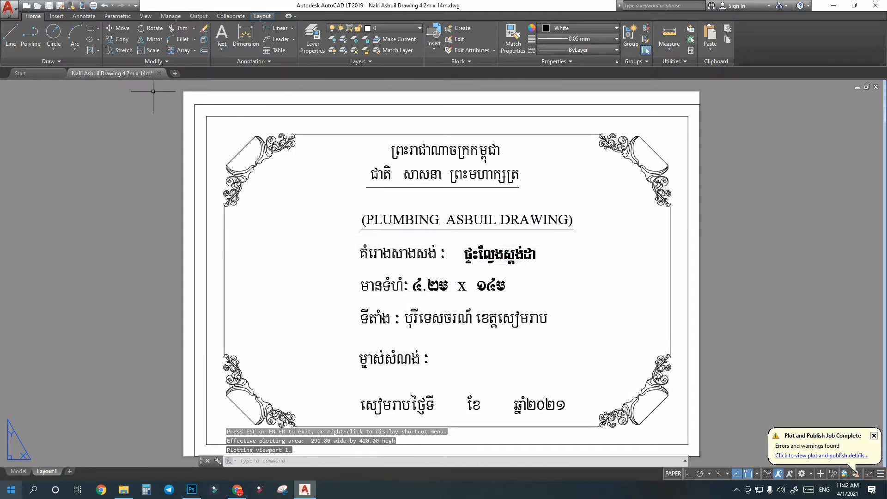
Reopen the Plot settings for Layout1 and set the plot window around the drawing list sheet's outer frame.
right_click(366, 239)
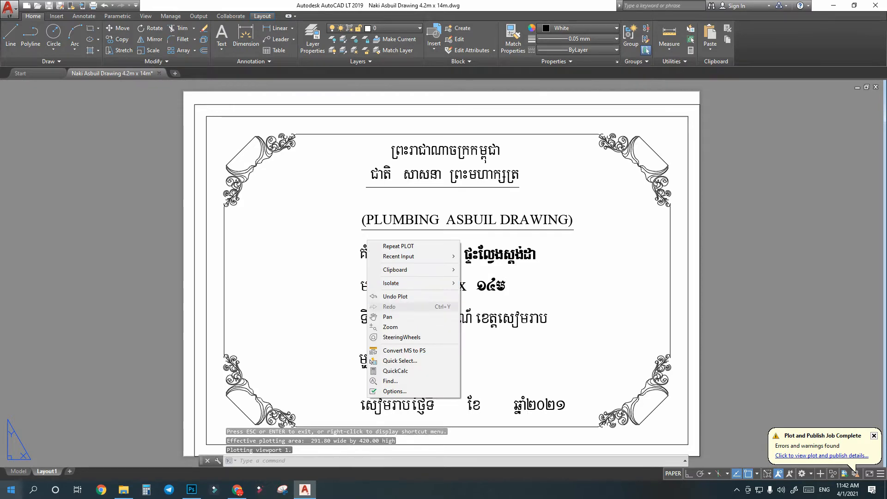
left_click(375, 317)
left_click_drag(604, 286, 245, 295)
left_click_drag(605, 278, 264, 264)
scroll(489, 259, "down", 2)
mouse_move(515, 254)
left_mouse_down()
mouse_move(477, 229)
mouse_move(351, 178)
left_mouse_up()
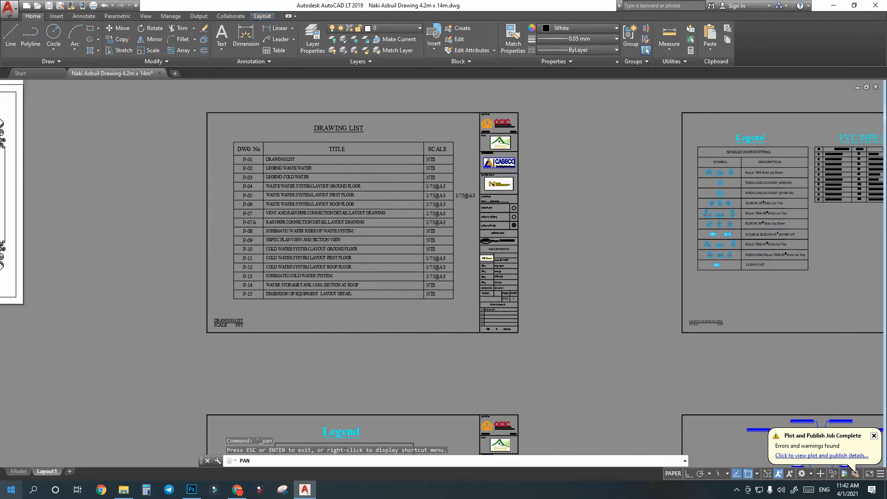
scroll(450, 232, "down", 2)
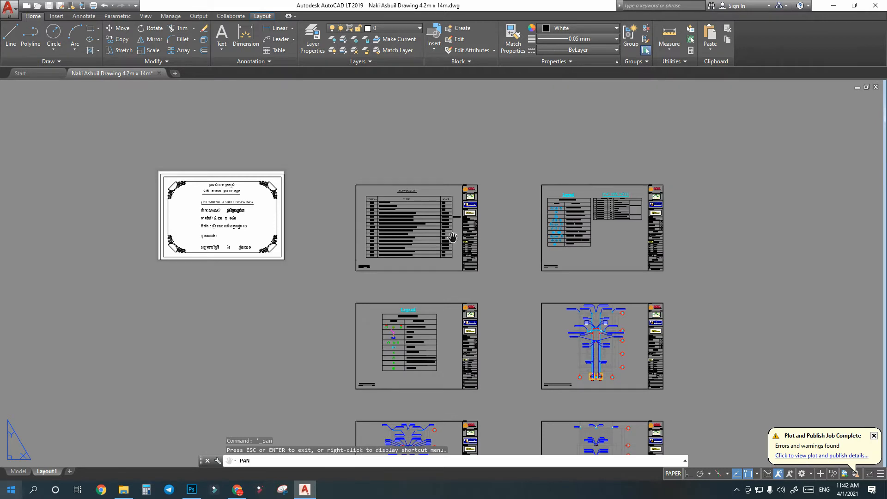
scroll(451, 236, "up", 4)
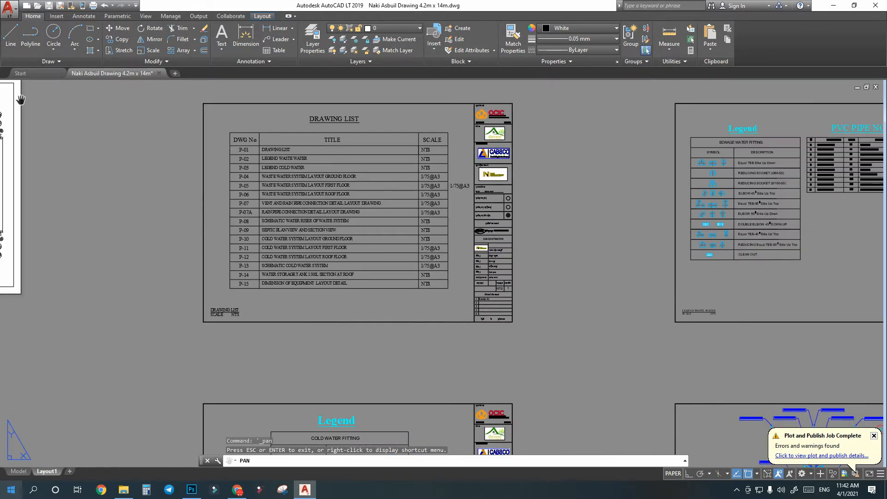
left_click(9, 7)
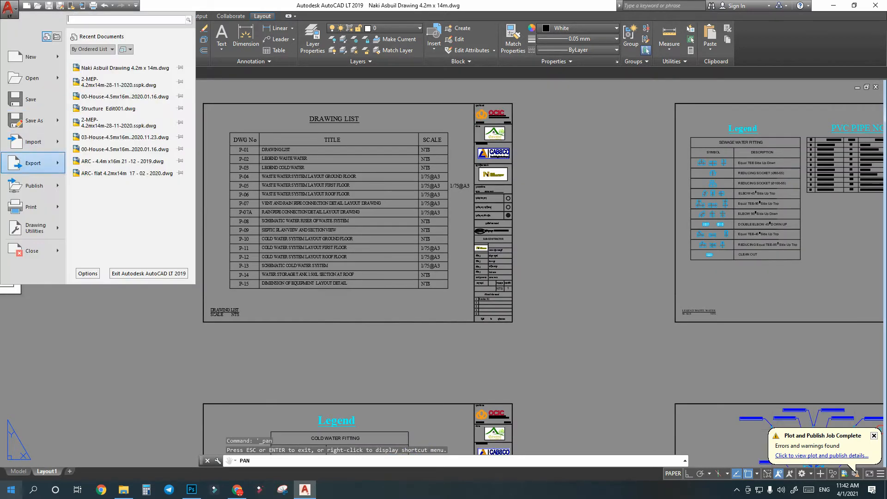
left_click(31, 207)
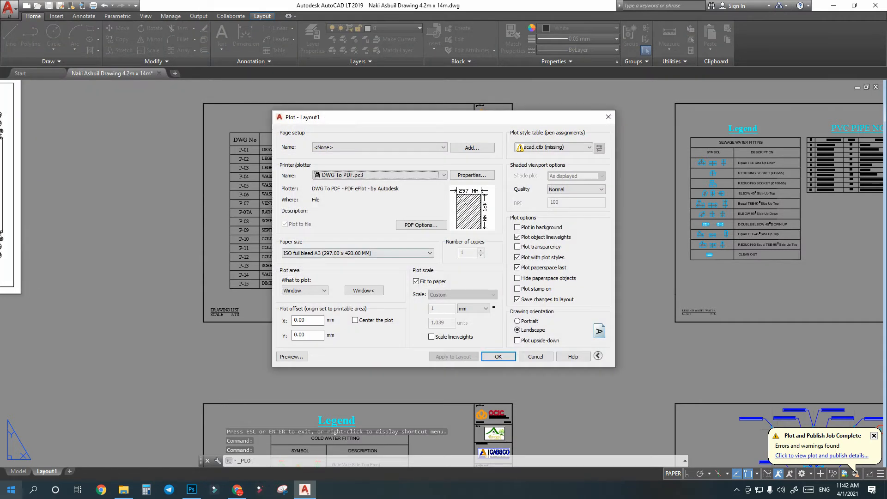
left_click(363, 290)
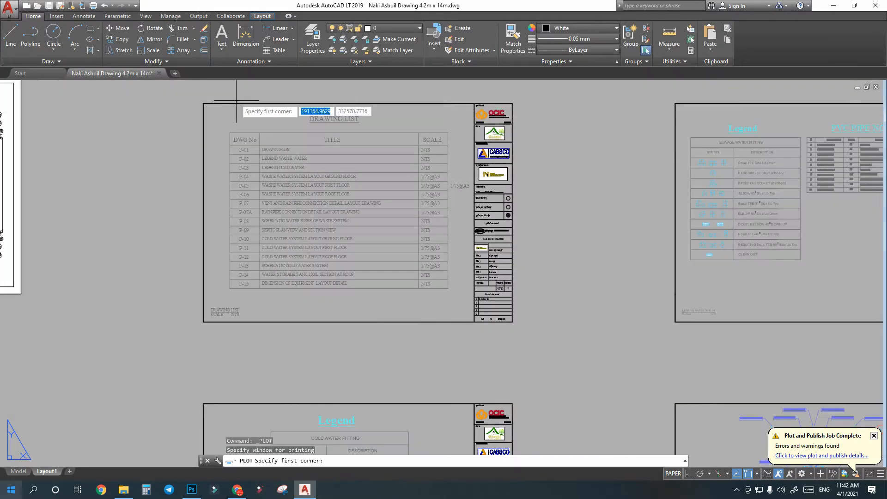
left_click(203, 104)
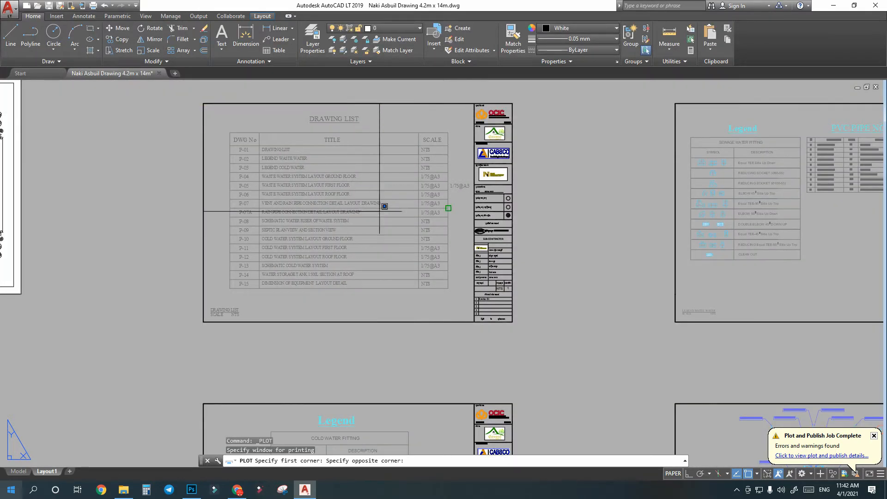
left_click(512, 322)
Preview the drawing list sheet, then plot it to a PDF named 2 in New folder (5).
left_click(291, 356)
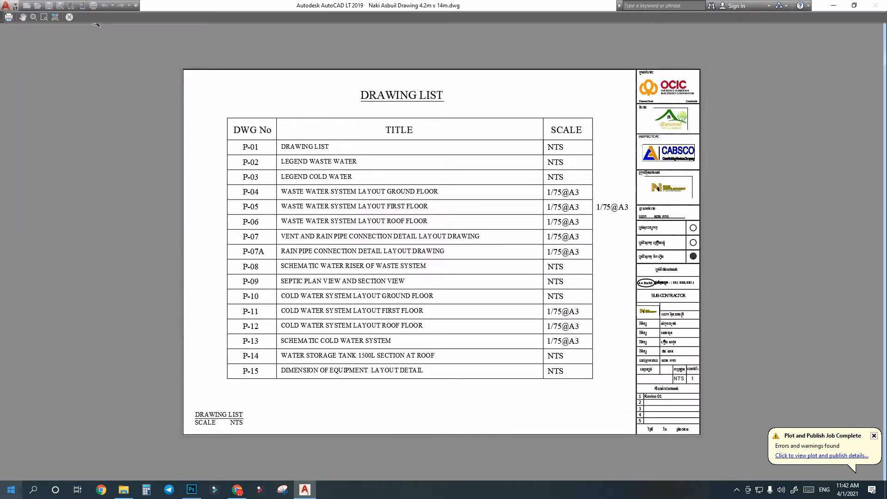
key("Escape")
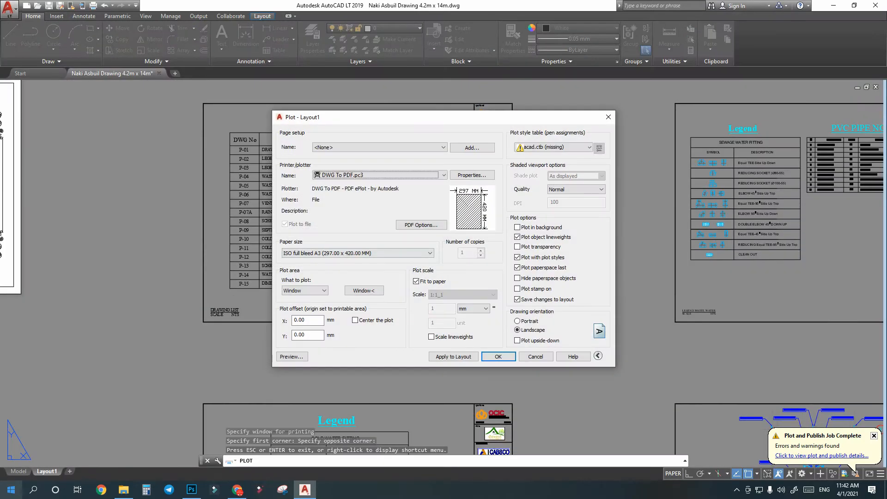
left_click(498, 357)
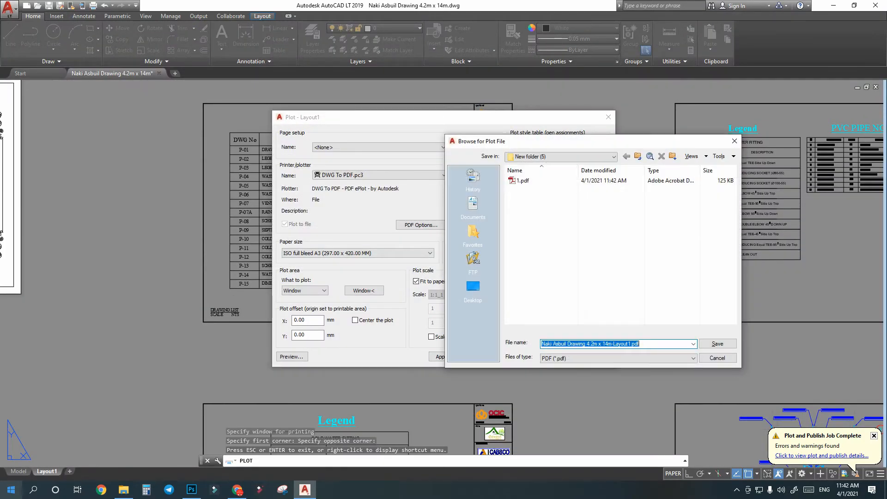
type("2")
key("Return")
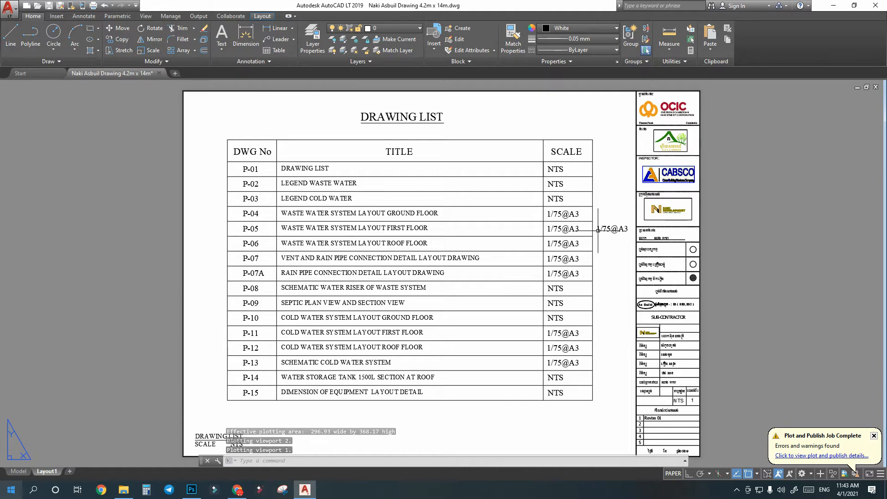
Reopen the Plot settings and set the plot window around the sheet with the sewage water fitting legend and PVC pipe note.
right_click(465, 296)
left_click(484, 371)
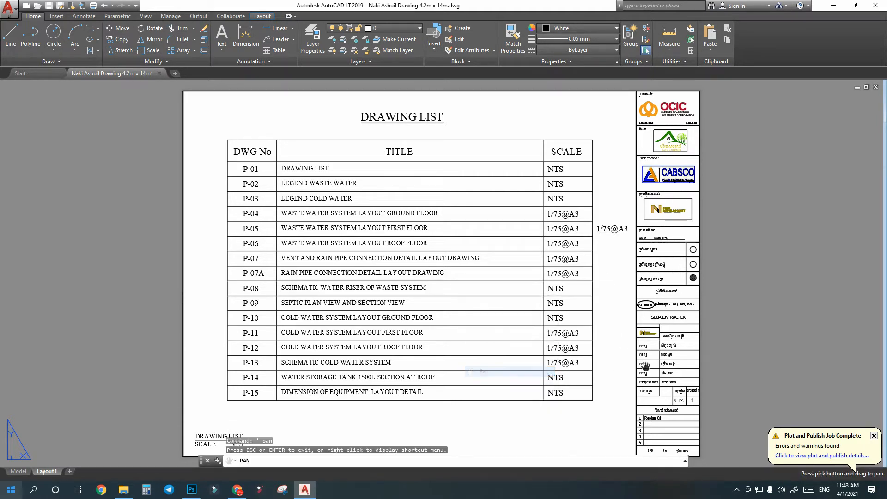
left_click_drag(661, 364, 496, 329)
scroll(513, 325, "down", 4)
left_click_drag(512, 444, 478, 324)
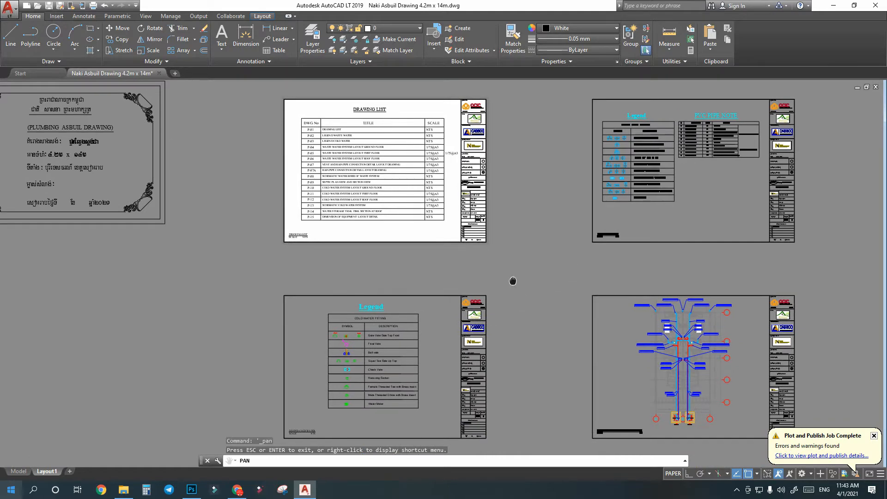
left_click_drag(511, 277, 335, 316)
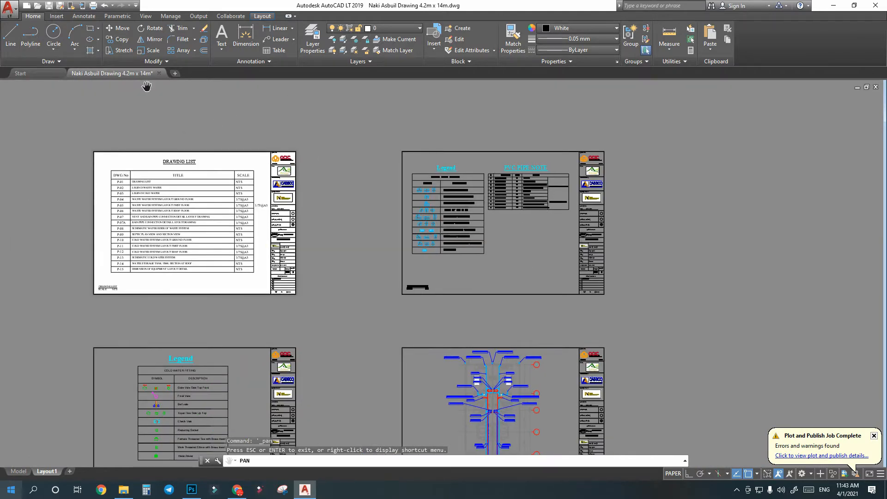
left_click(9, 9)
left_click(36, 207)
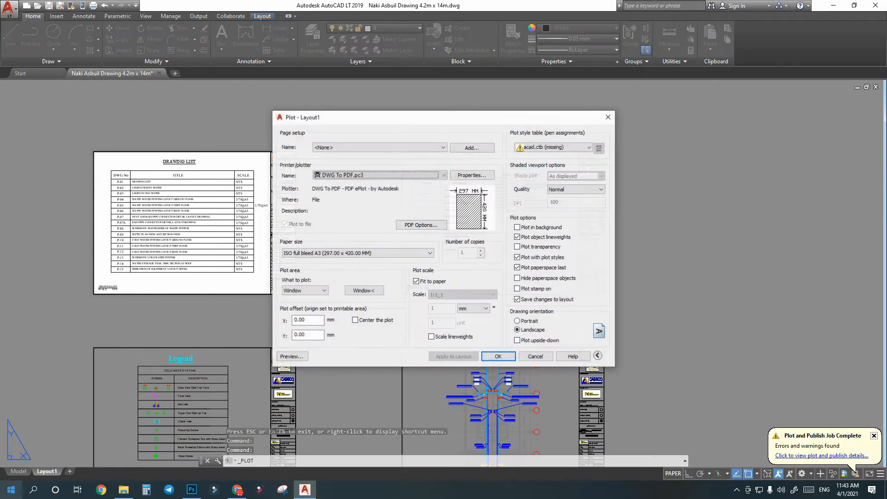
left_click(364, 290)
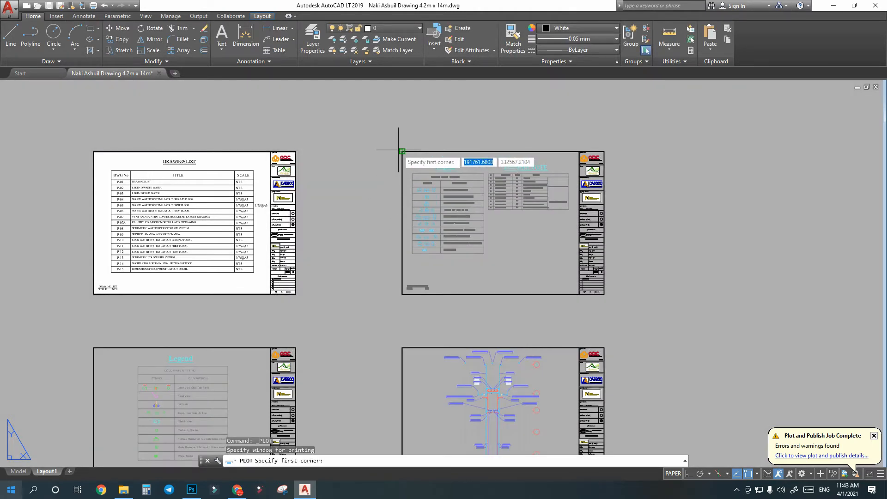
left_click(402, 151)
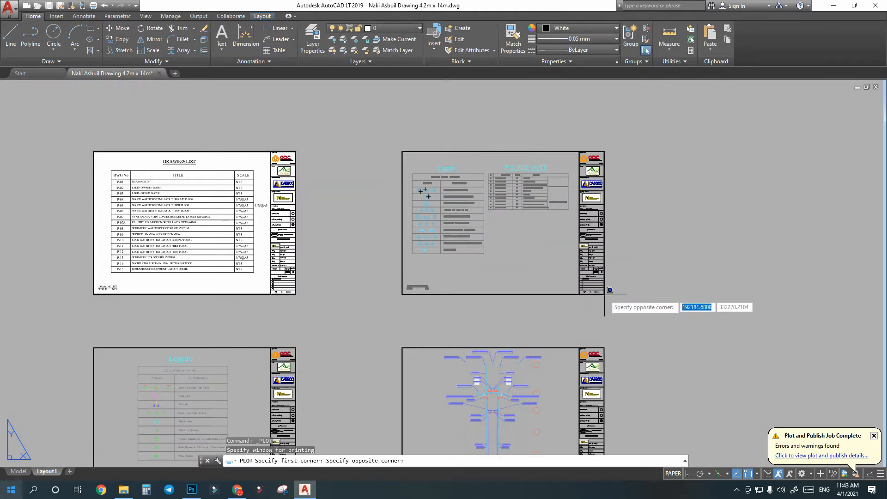
left_click(604, 294)
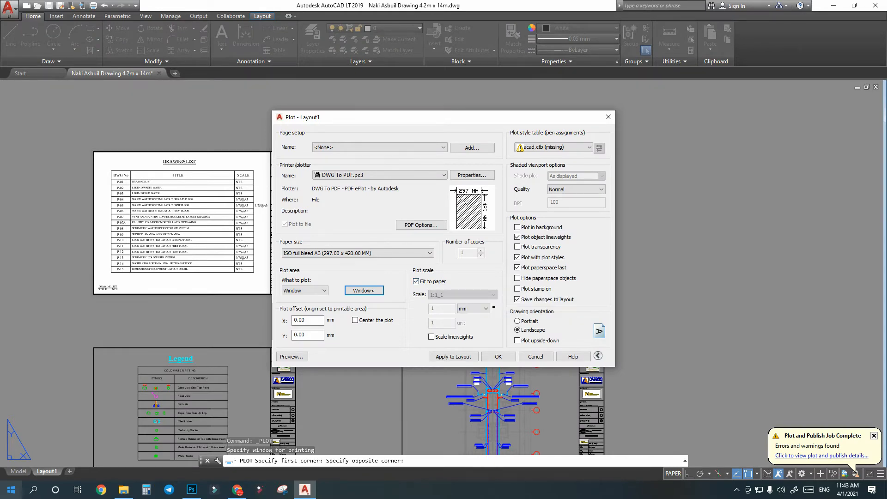
Plot the sewage water fitting legend sheet to a PDF in New folder (5).
key("Return")
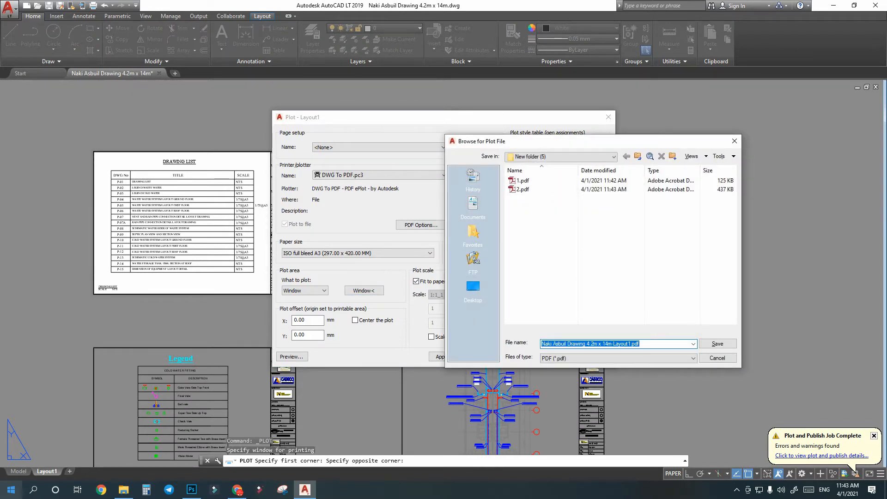
key("Return")
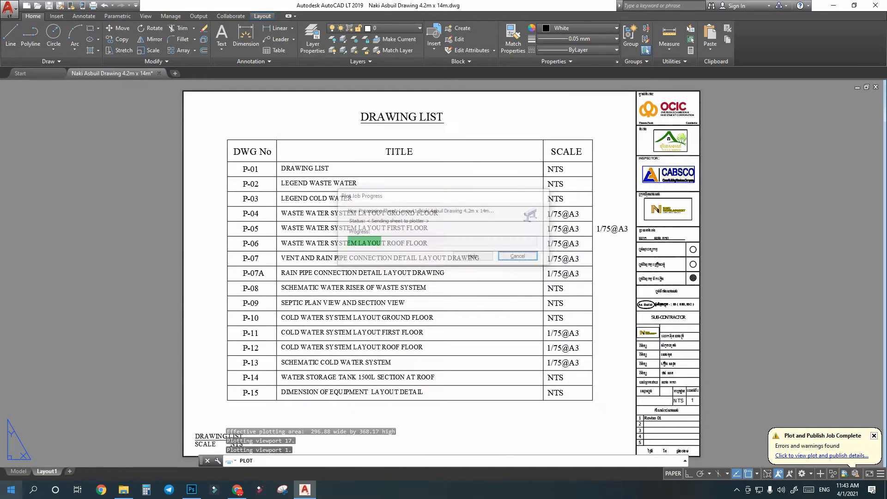
right_click(509, 325)
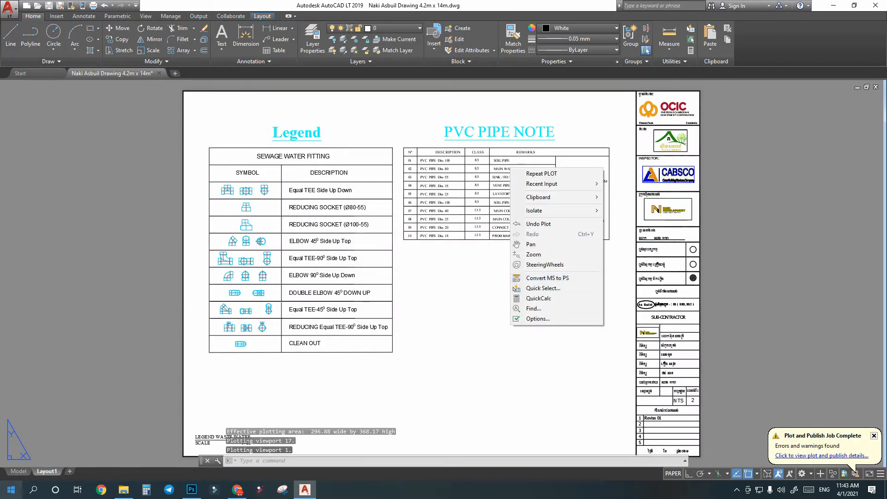
Set the plot window around the cold water fitting legend sheet's outer frame and plot it to a PDF named 4 in New folder (5).
left_click(531, 245)
left_click_drag(135, 453, 386, 320)
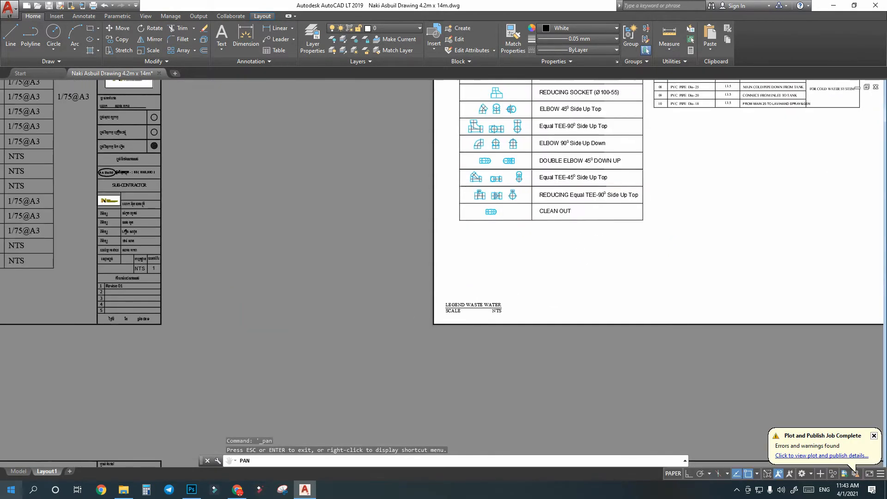
scroll(386, 320, "down", 2)
left_click_drag(300, 361, 452, 263)
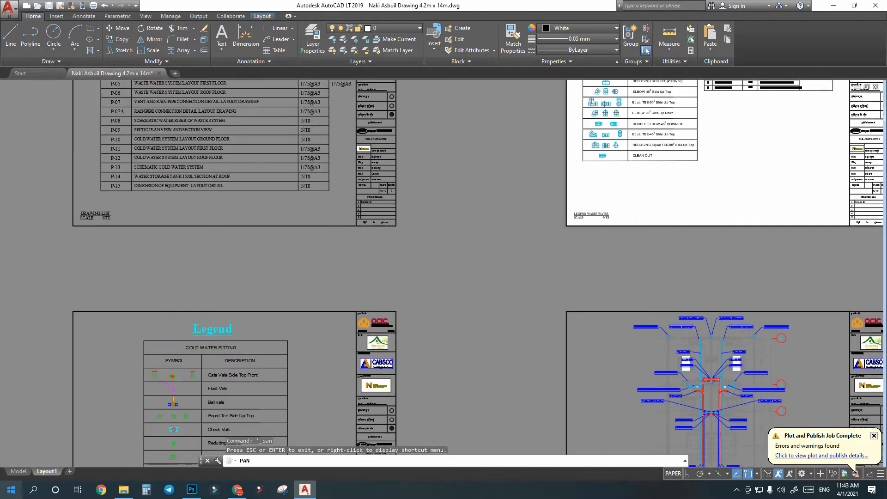
scroll(346, 367, "down", 2)
left_click_drag(285, 395, 321, 285)
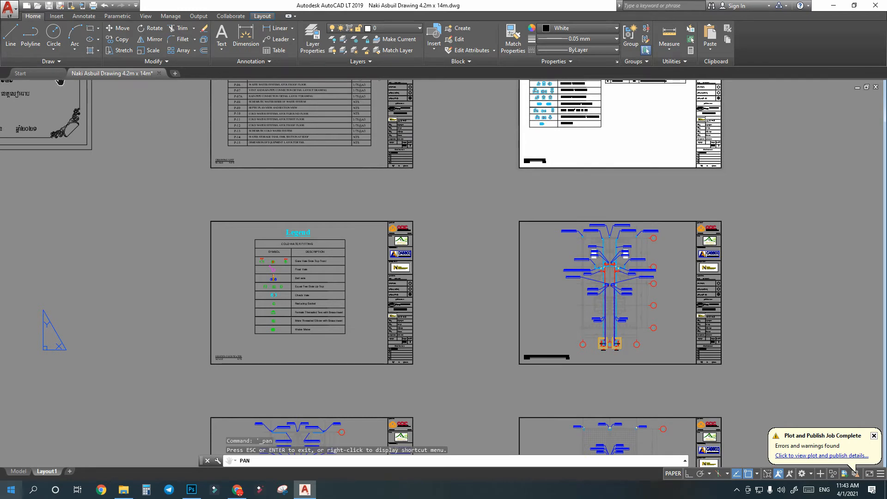
left_click(8, 8)
left_click(31, 206)
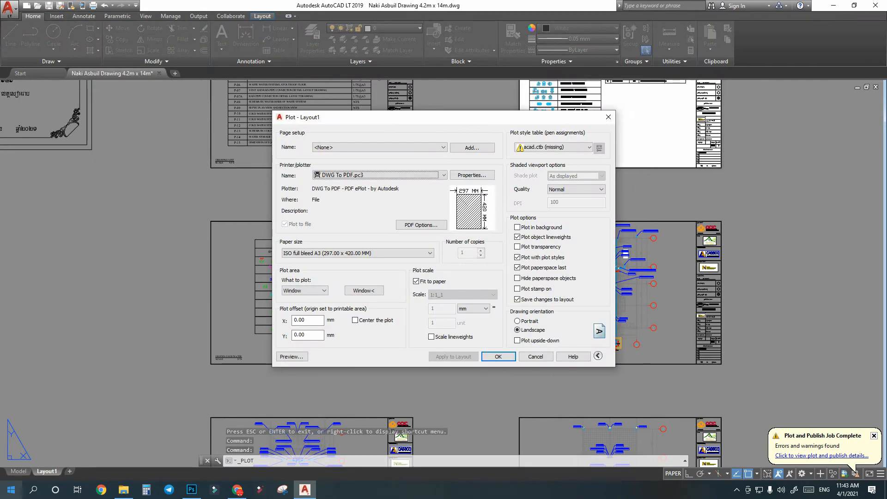
left_click(364, 290)
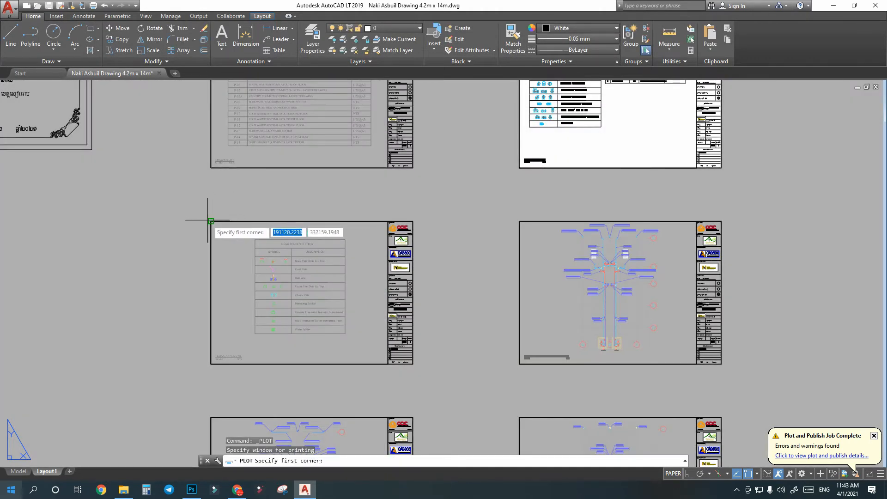
left_click(211, 221)
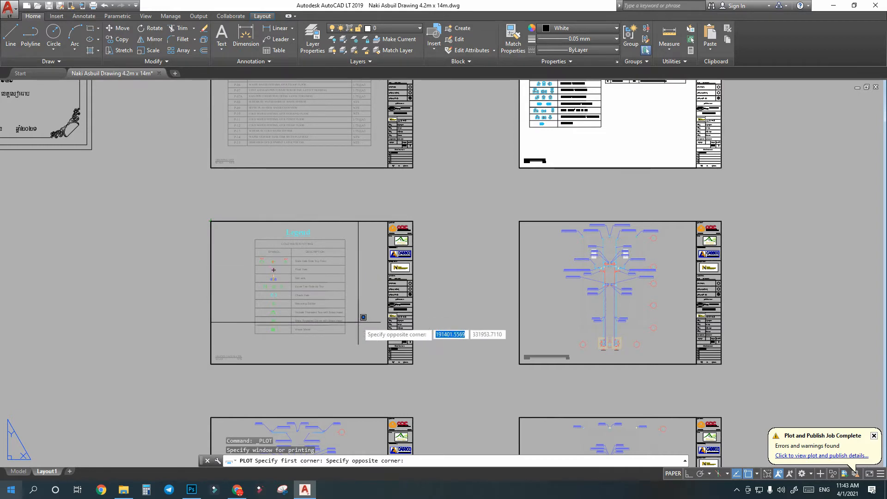
left_click(412, 364)
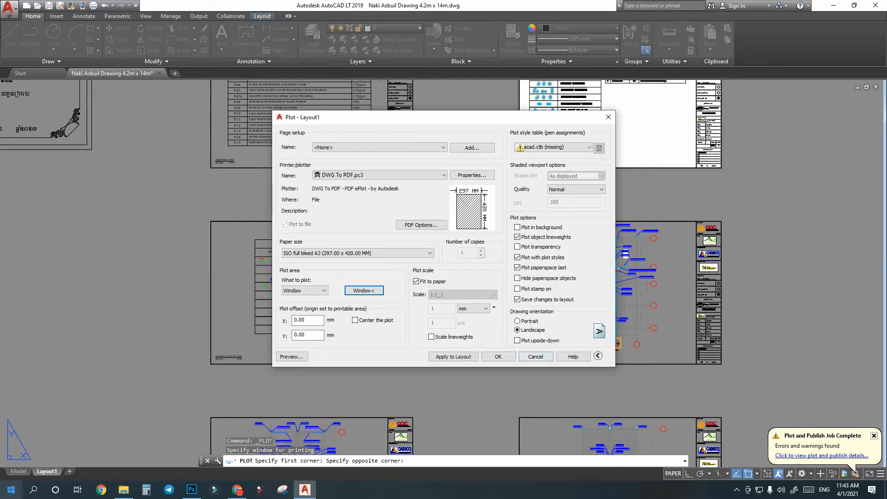
key("Return")
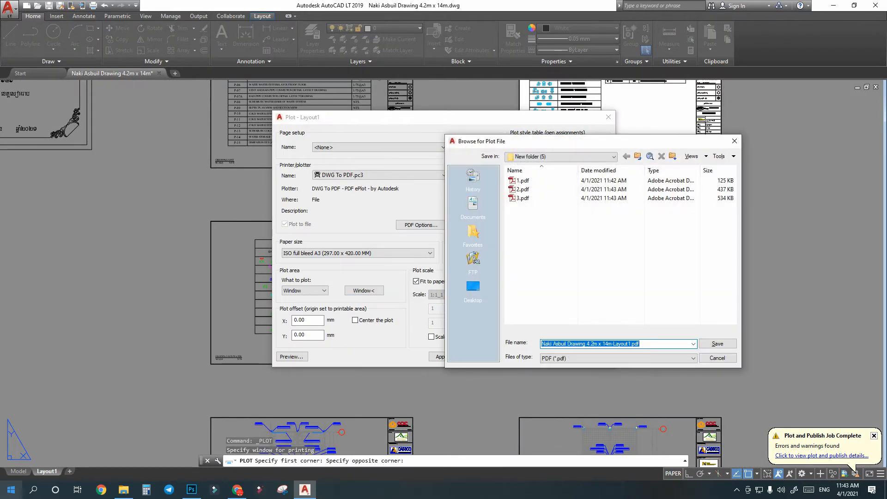
key("Return")
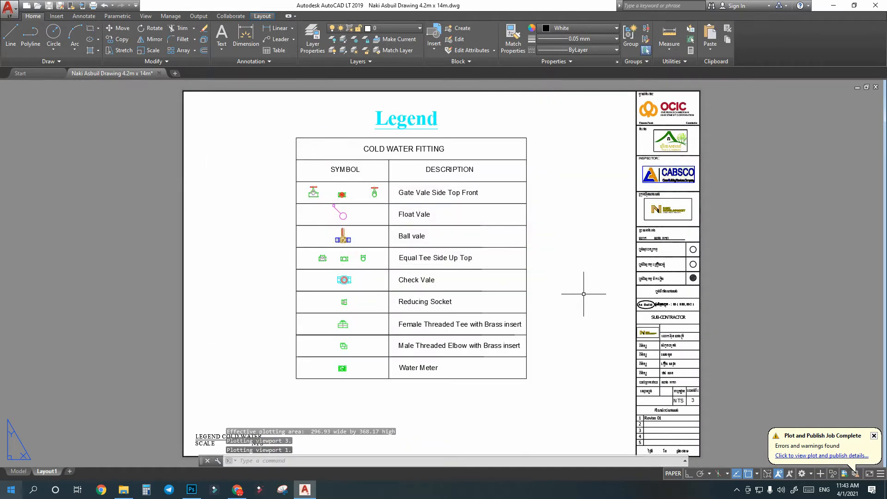
Set the plot window around the ground floor waste water system layout sheet and plot it to a PDF named 5 in New folder (5).
right_click(476, 313)
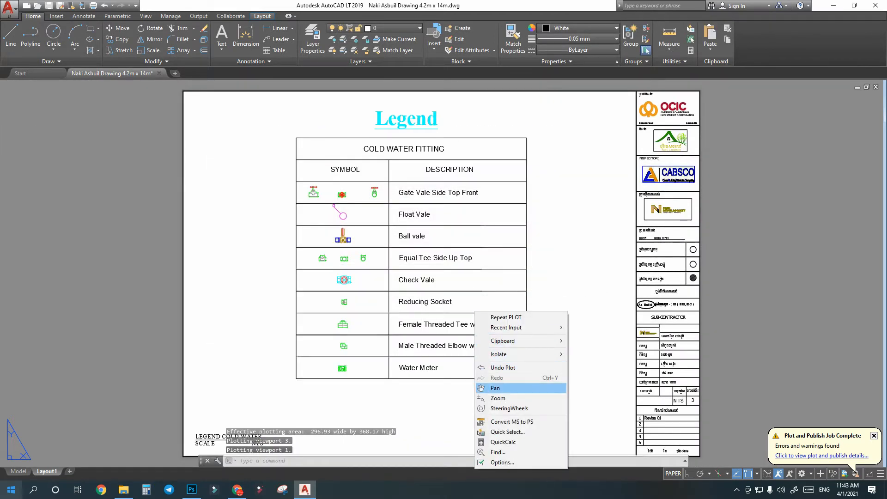
left_click(481, 388)
left_click_drag(605, 366, 341, 370)
scroll(683, 342, "down", 4)
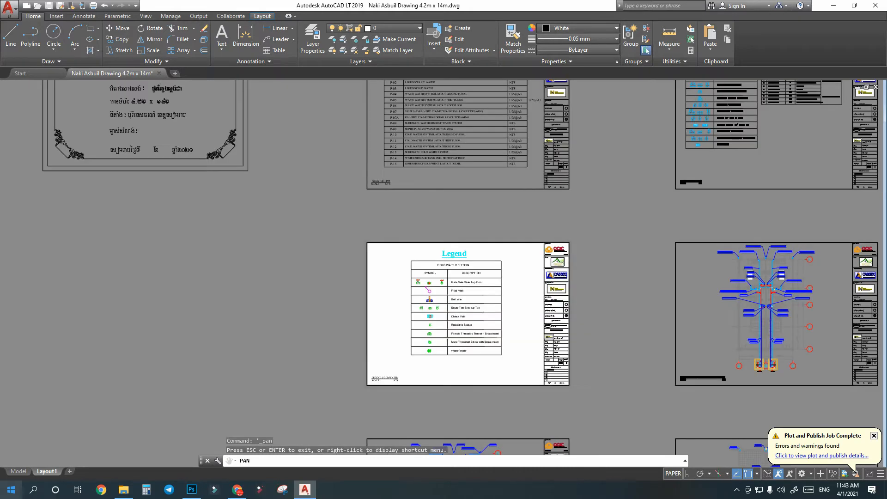
left_click_drag(647, 308, 300, 305)
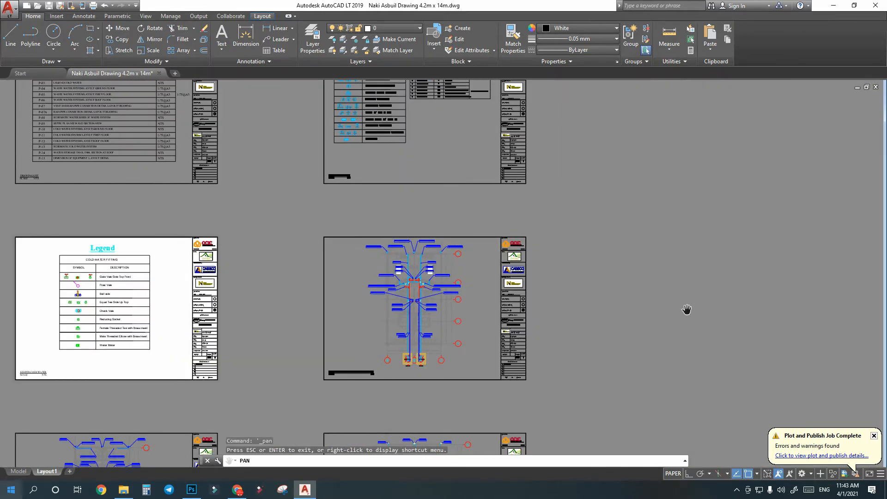
scroll(447, 325, "up", 4)
scroll(434, 320, "down", 2)
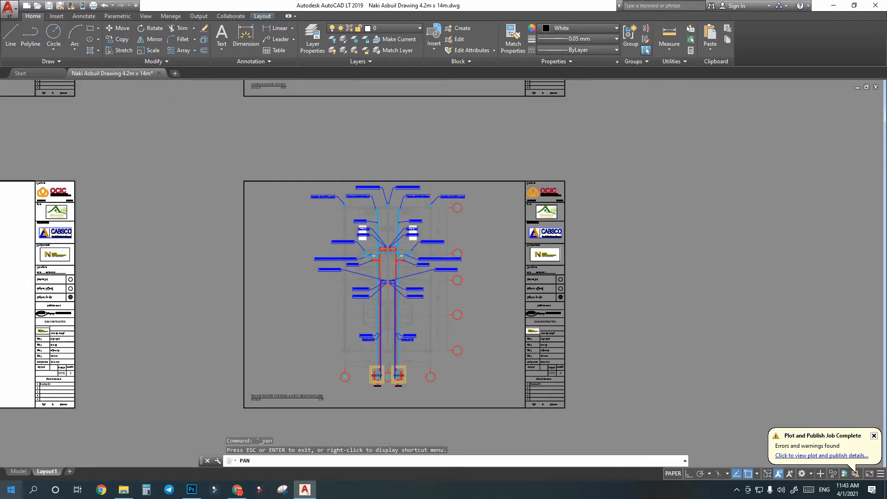
left_click_drag(439, 325, 439, 275)
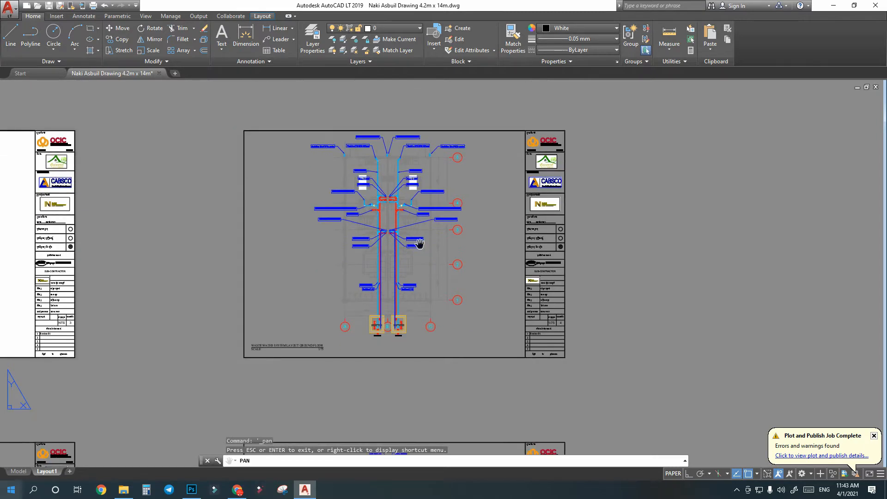
left_click(9, 8)
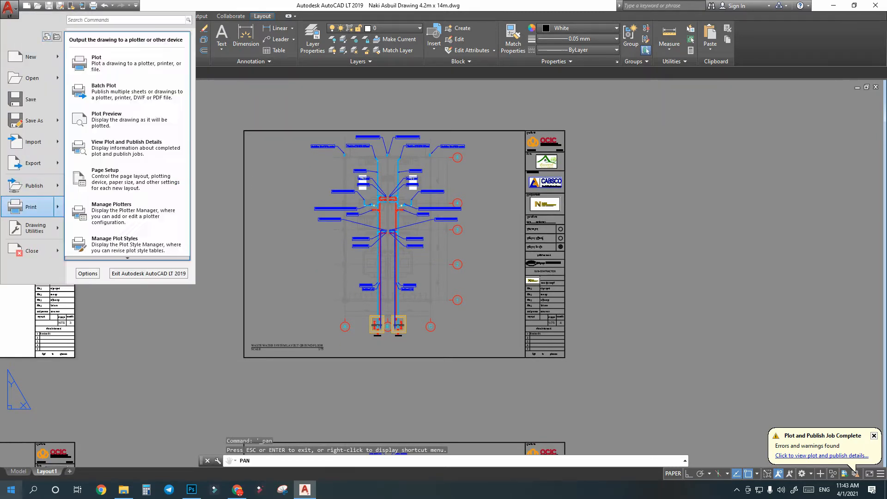
left_click(31, 207)
left_click(364, 290)
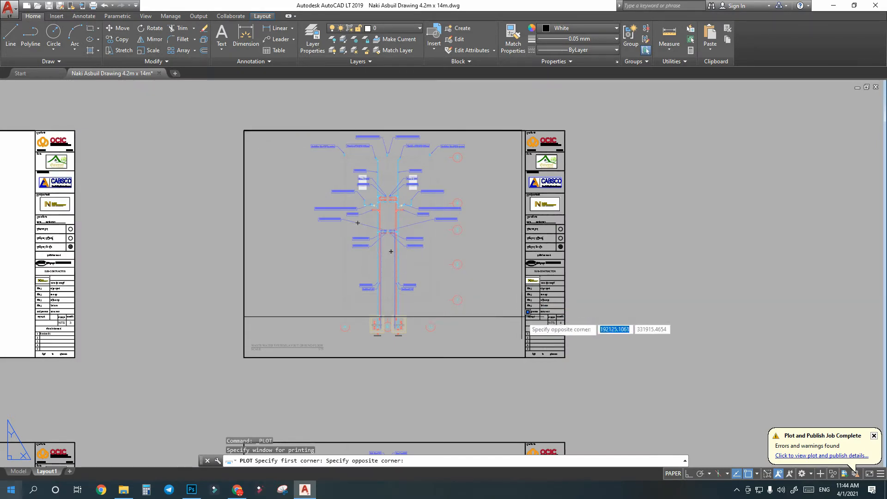
left_click(564, 357)
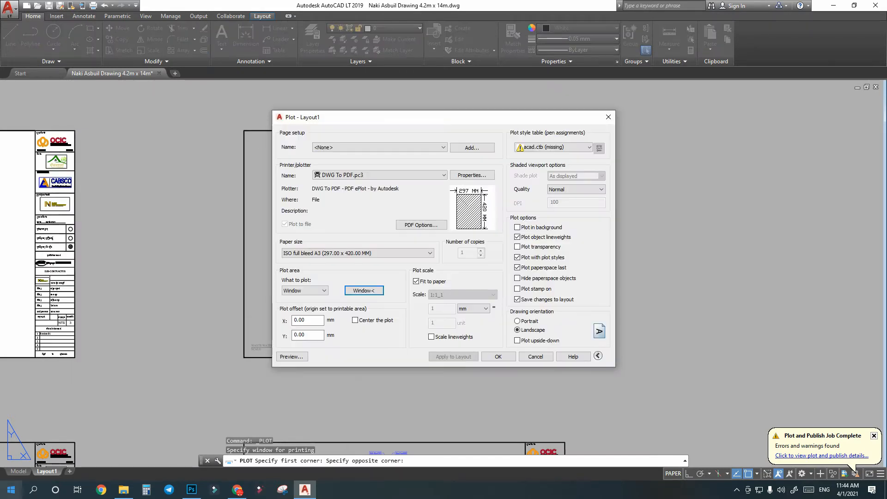
key("Return")
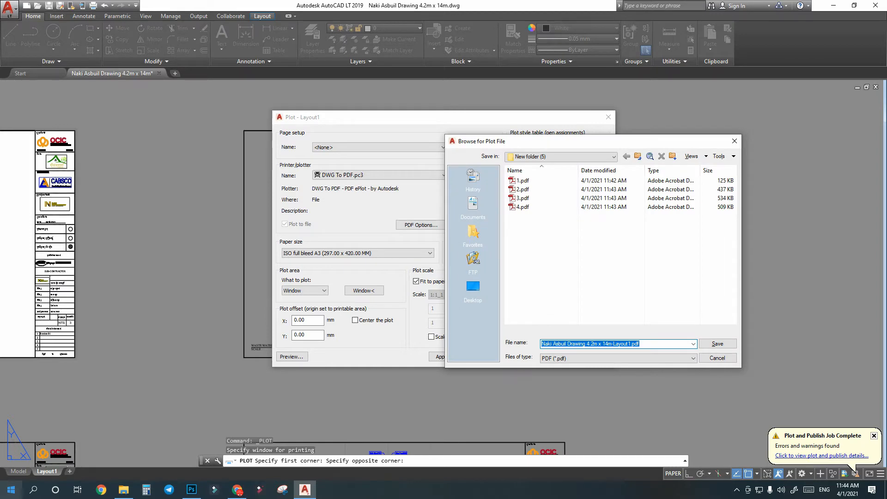
type("5")
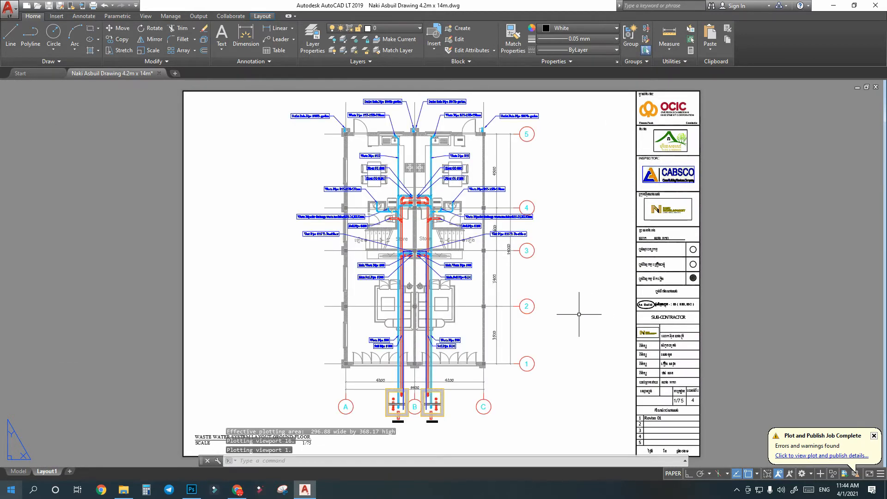
Set the plot window around the first floor waste water system layout sheet's outer frame and plot the sheet to PDF.
right_click(574, 305)
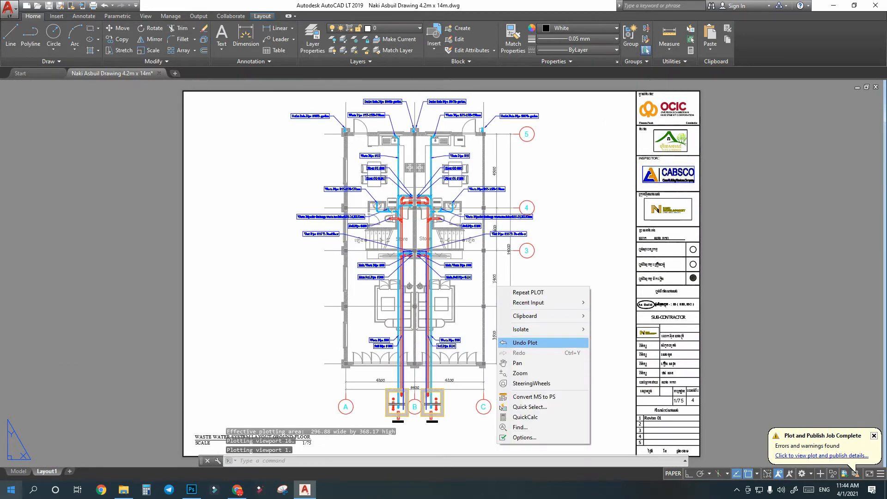
left_click(575, 354)
left_click_drag(575, 355, 391, 298)
scroll(390, 292, "down", 7)
left_click_drag(292, 320, 426, 188)
left_click_drag(354, 319, 360, 264)
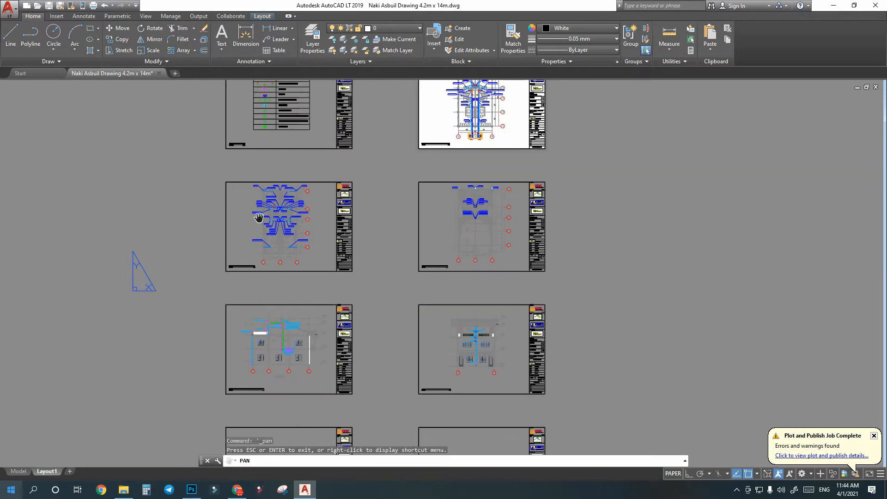
scroll(259, 218, "up", 2)
scroll(262, 216, "up", 2)
left_click(8, 9)
left_click(32, 206)
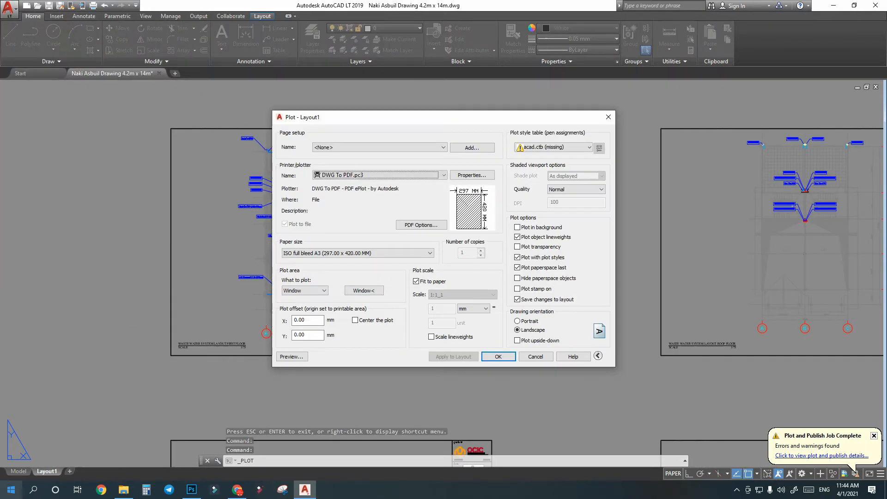
left_click(370, 291)
left_click(171, 128)
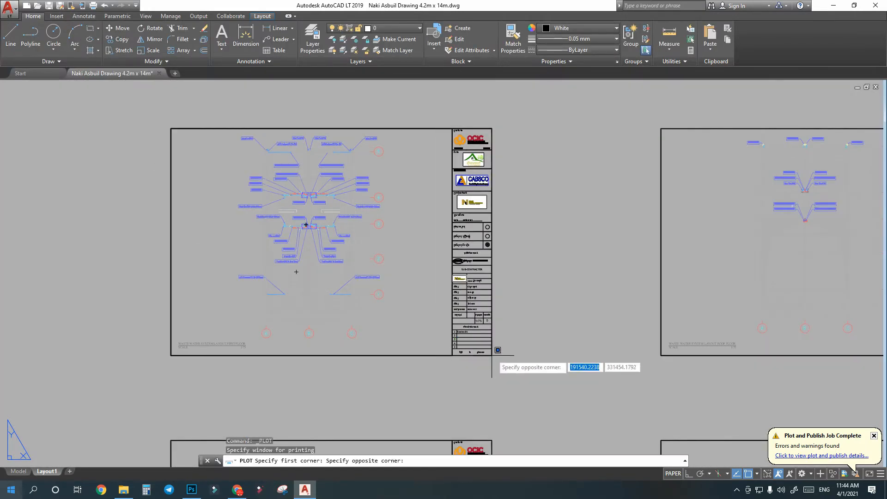
left_click(492, 356)
key("Return")
key("Return")
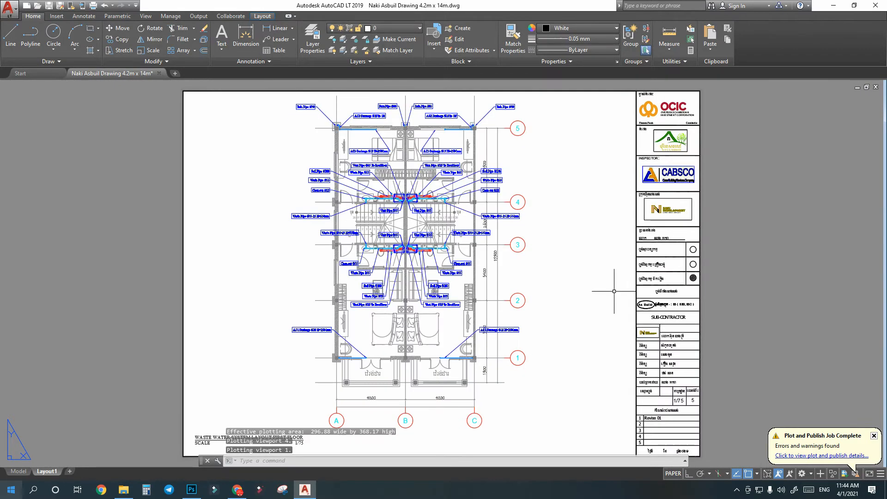
Set the plot window around the roof floor waste water system layout sheet, then plot it to PDF from the plot preview.
right_click(562, 259)
left_click(584, 336)
left_click_drag(392, 325, 159, 323)
scroll(159, 323, "down", 2)
left_click_drag(702, 297, 351, 268)
left_click(10, 10)
left_click(28, 210)
left_click(364, 290)
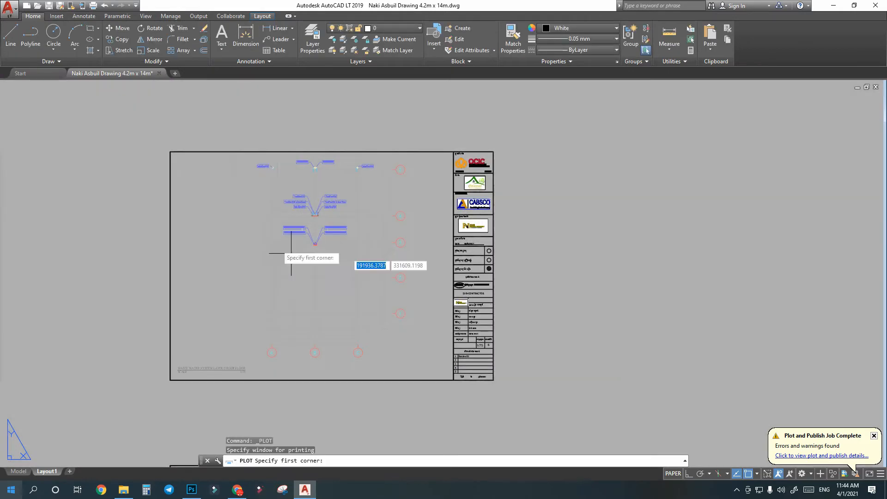
left_click(171, 152)
left_click(493, 379)
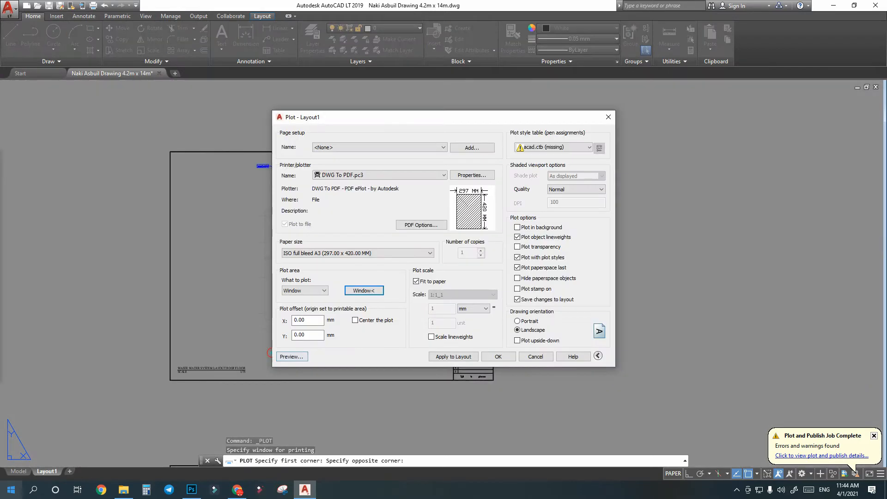
left_click(291, 356)
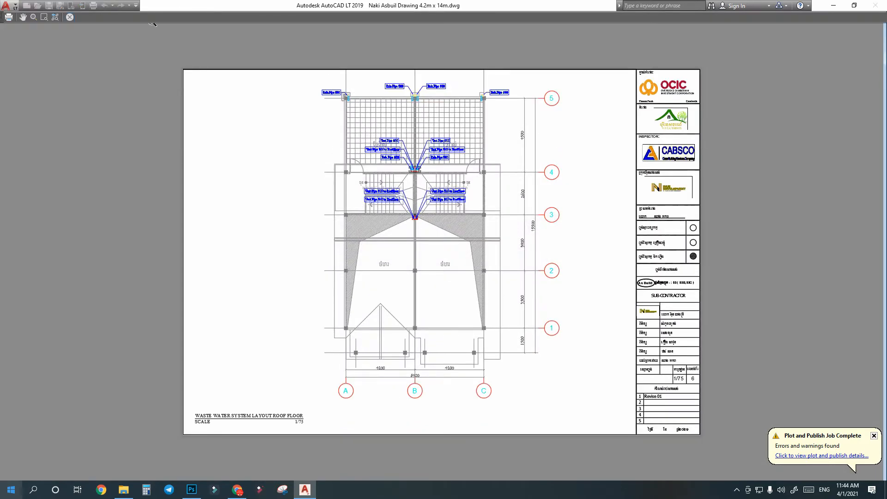
left_click(8, 17)
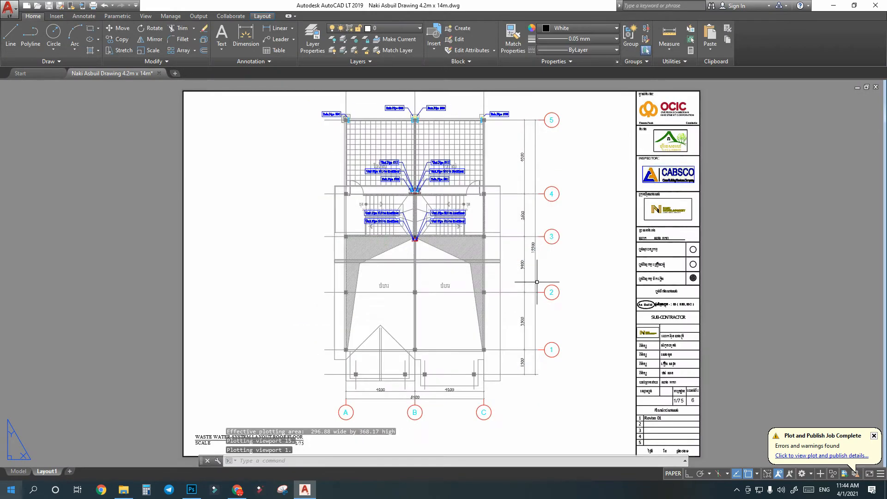
Set the plot window around the vent and rain pipe connection detail layout sheet's outer frame and plot the sheet to PDF.
right_click(486, 277)
left_click(503, 352)
scroll(388, 277, "down", 3)
scroll(452, 311, "down", 2)
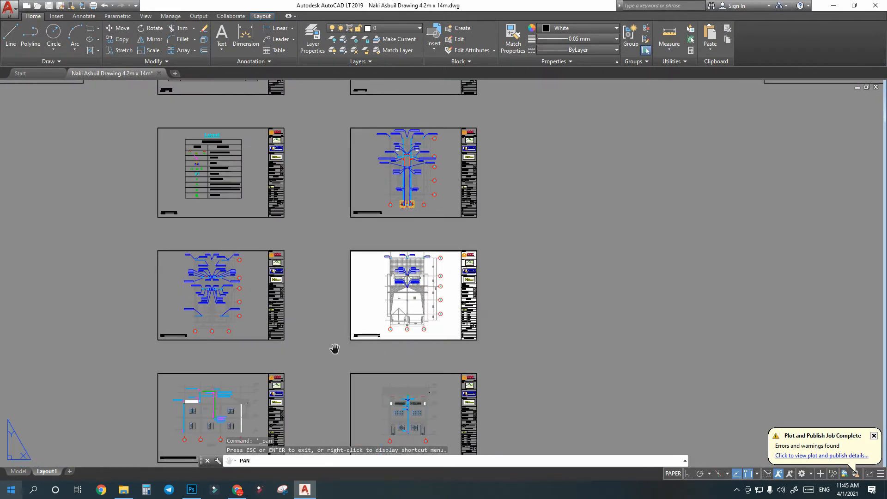
left_click_drag(335, 350, 356, 234)
left_click_drag(351, 311, 403, 232)
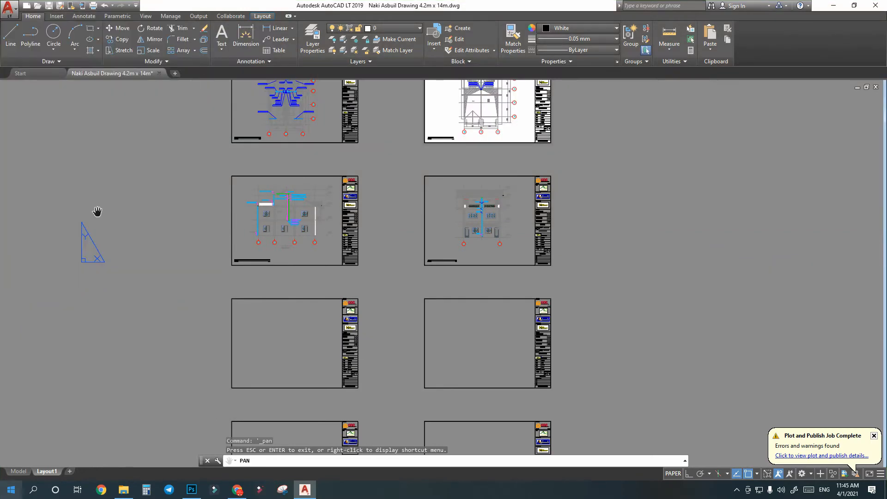
left_click(93, 5)
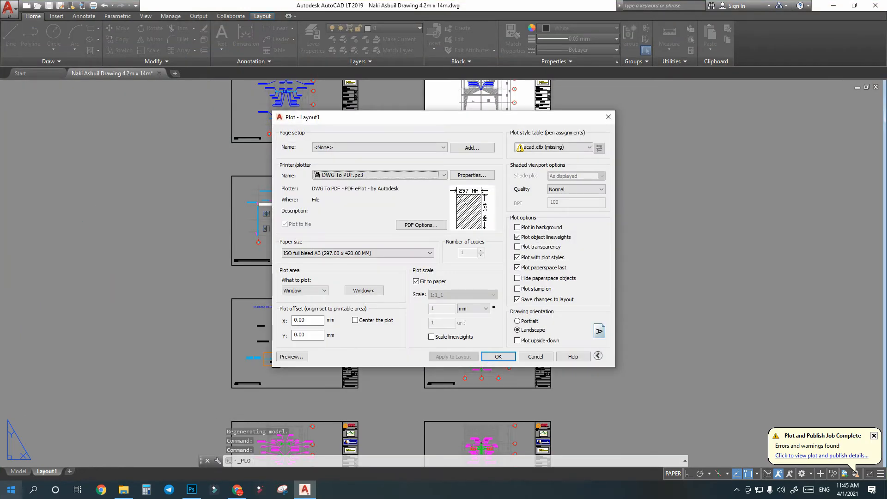
left_click(364, 290)
left_click(231, 175)
left_click(358, 265)
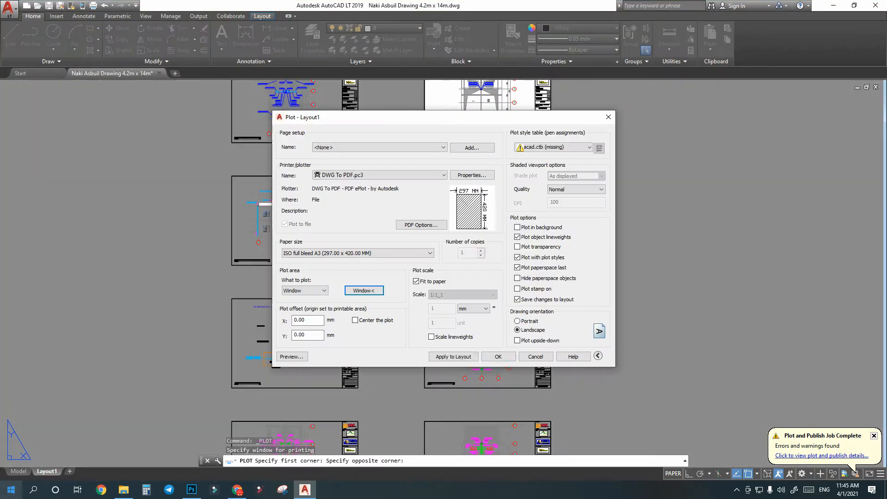
left_click(498, 356)
key("Return")
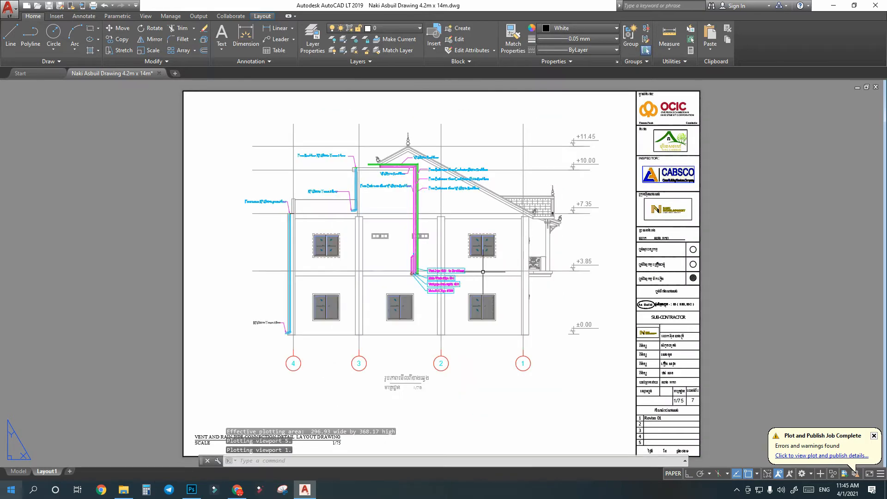
Set the plot window around the rain pipe connection detail layout sheet and plot it to a PDF named 9 in New folder (5).
right_click(484, 273)
left_click(506, 349)
left_click_drag(554, 344, 216, 316)
scroll(375, 307, "down", 6)
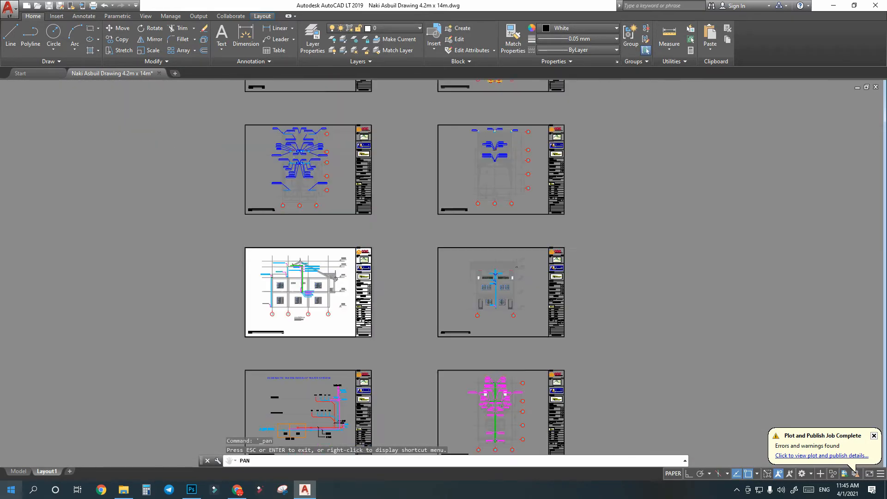
scroll(523, 306, "up", 4)
left_click(8, 9)
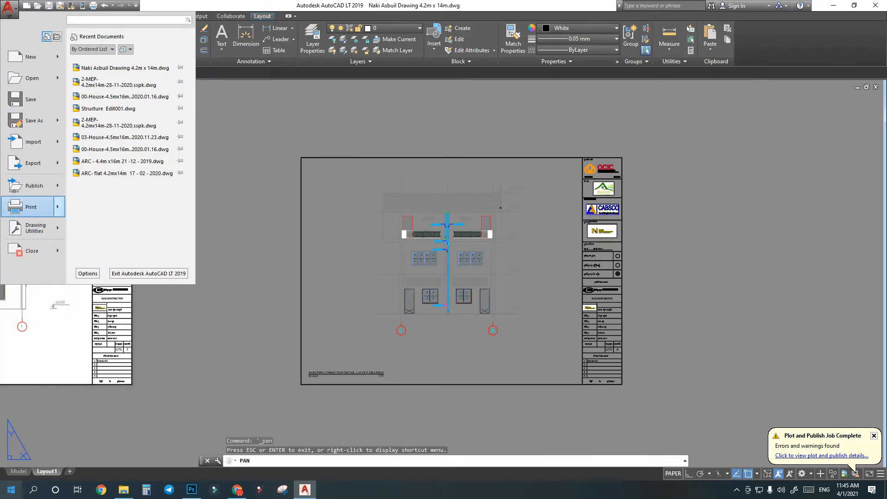
left_click(33, 206)
left_click(371, 291)
left_click(301, 157)
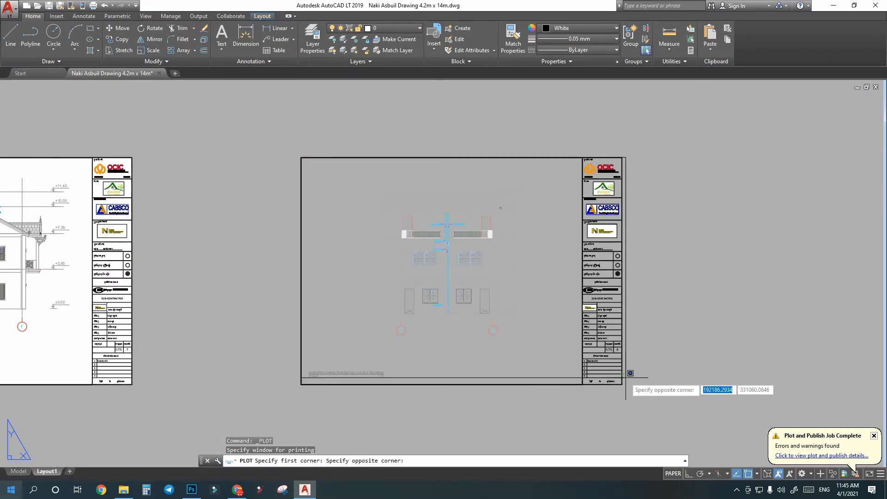
left_click(622, 385)
key("Return")
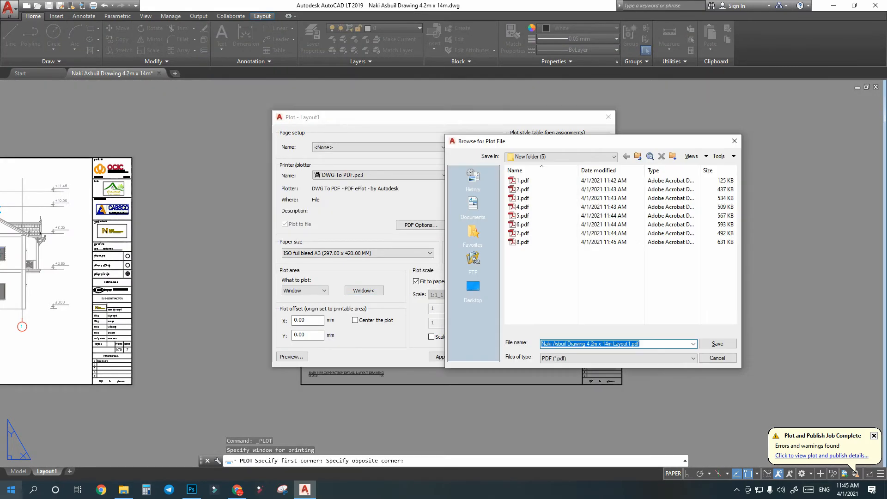
key("Return")
Set the plot window around the schematic water riser of waste system sheet and plot it to a PDF named 10.
scroll(491, 266, "up", 2)
scroll(417, 332, "down", 6)
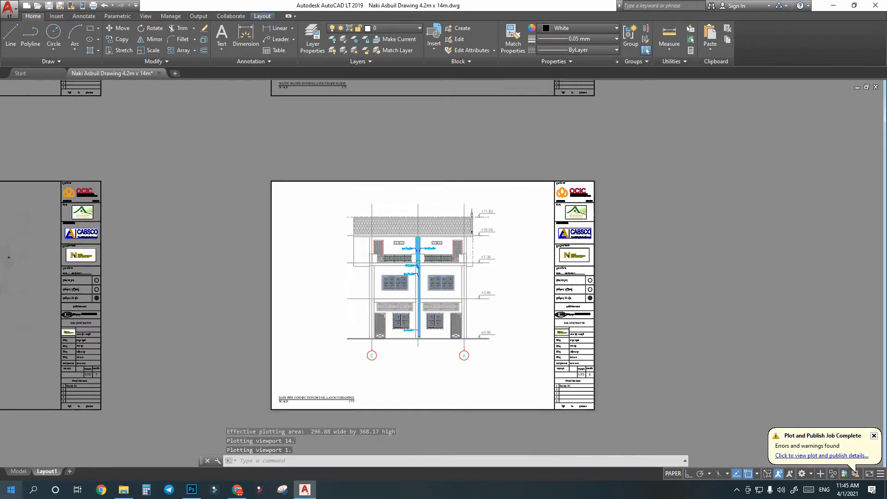
right_click(321, 205)
left_click(344, 282)
left_click_drag(327, 370, 339, 275)
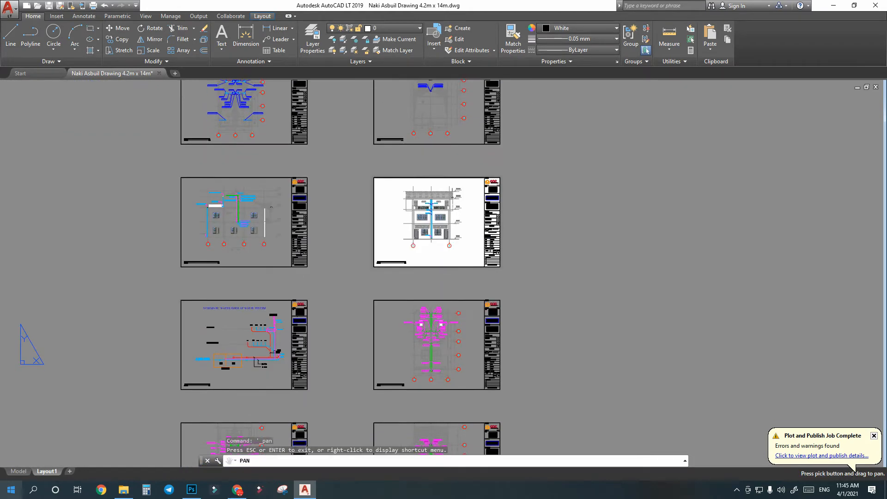
left_click_drag(322, 391, 331, 319)
scroll(240, 308, "up", 2)
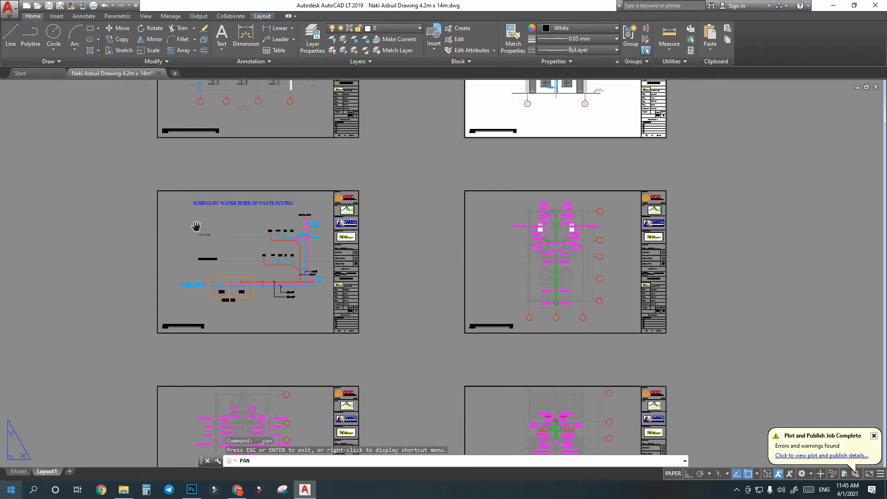
left_click(9, 9)
left_click(33, 206)
left_click(371, 291)
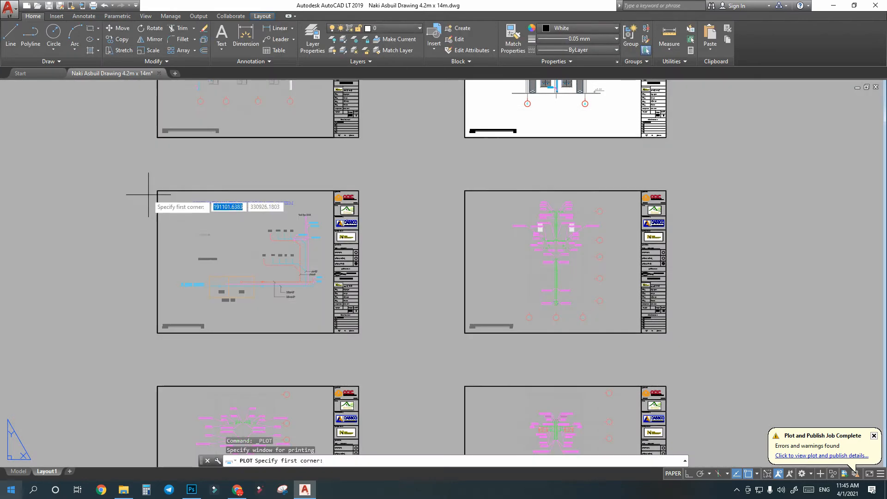
left_click(158, 191)
left_click(358, 332)
left_click(499, 356)
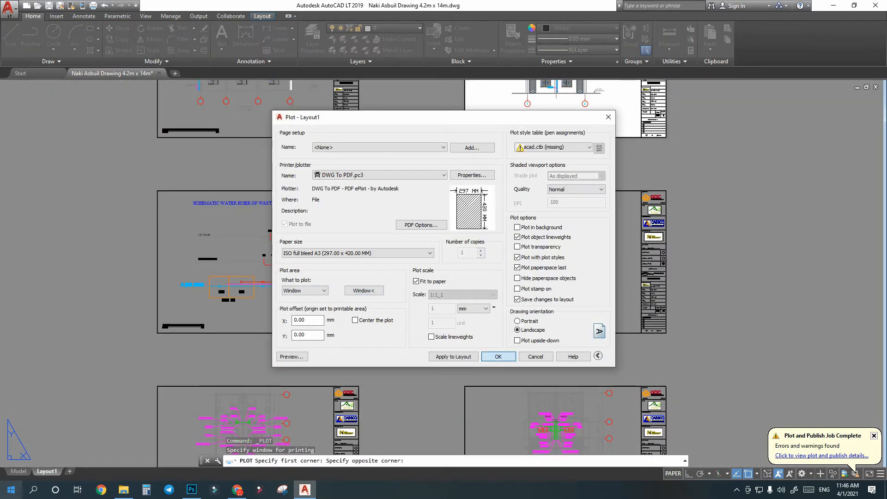
key("Return")
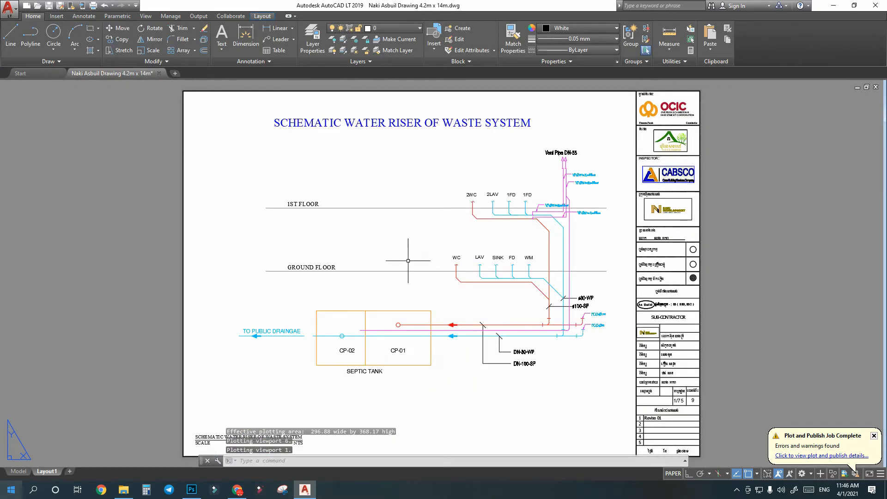
Set the plot window around the ground floor cold water system layout sheet and plot it to a PDF named 11.
scroll(406, 262, "down", 4)
right_click(575, 269)
left_click(595, 346)
left_click_drag(601, 346, 234, 325)
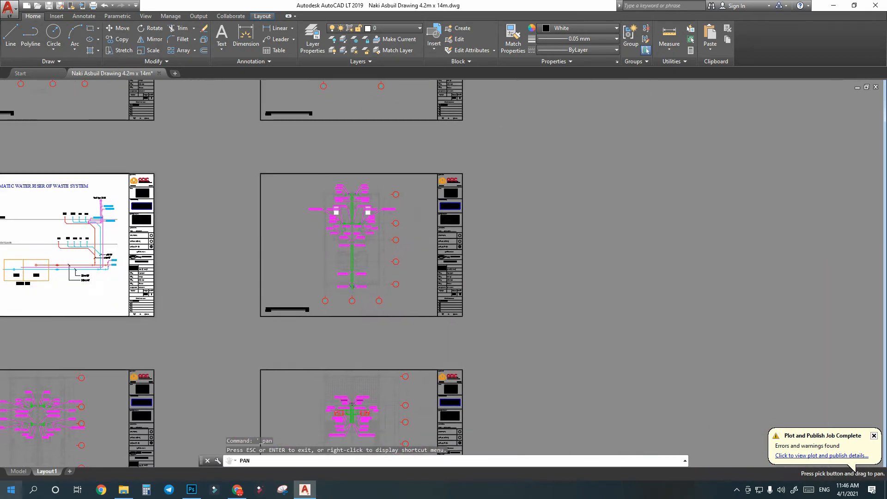
left_click(9, 9)
left_click(31, 207)
left_click(357, 289)
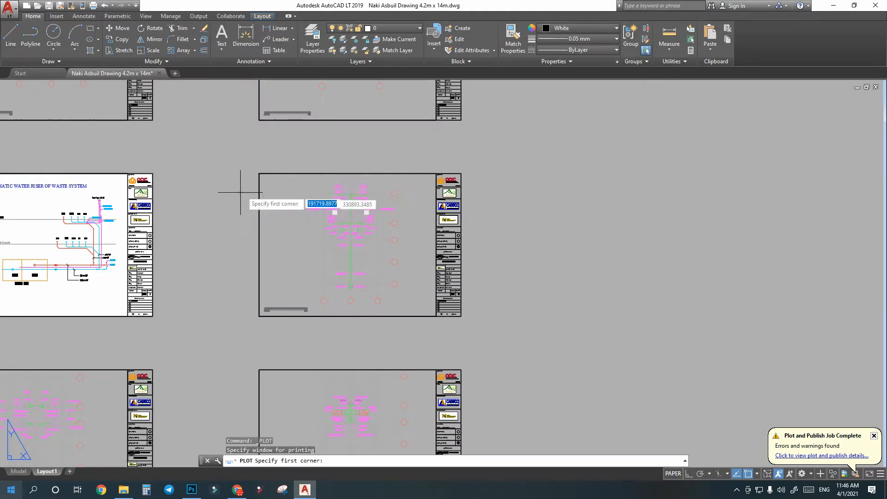
left_click(259, 174)
left_click(461, 316)
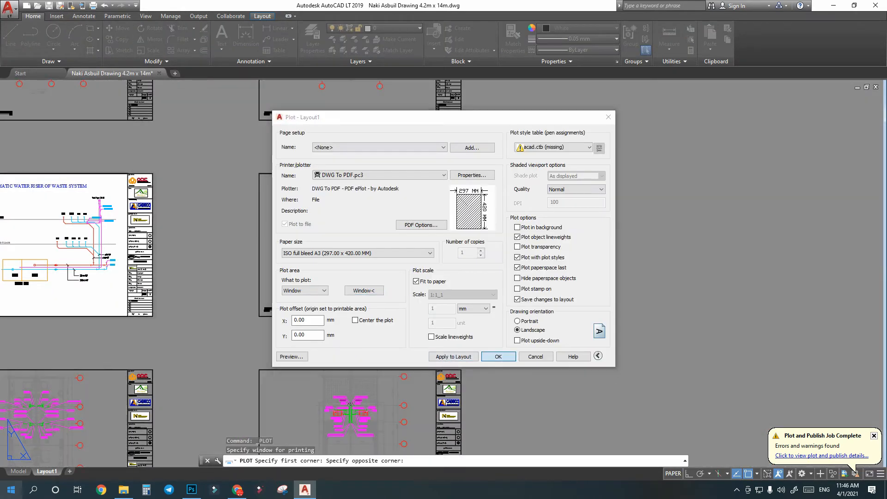
left_click(454, 356)
key("Return")
Set the plot window around the first floor cold water system layout sheet and plot it to a PDF named 12.
scroll(375, 287, "down", 5)
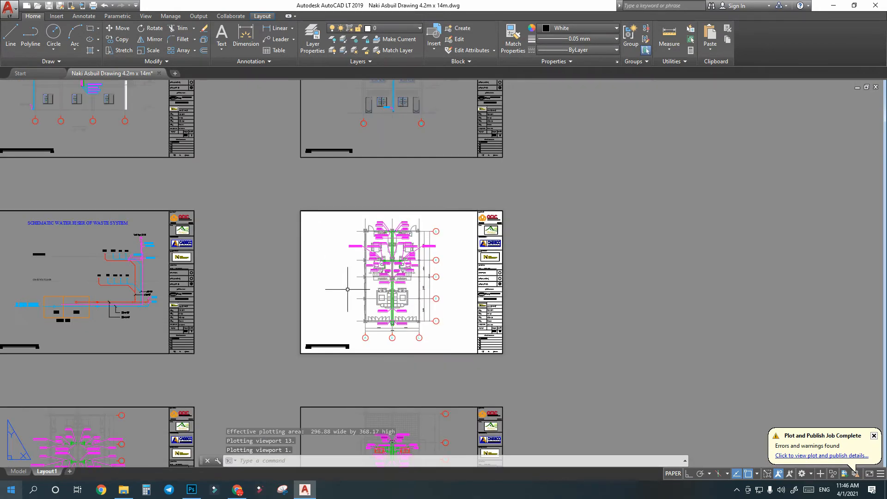
right_click(259, 302)
left_click(282, 378)
left_click_drag(392, 442, 538, 286)
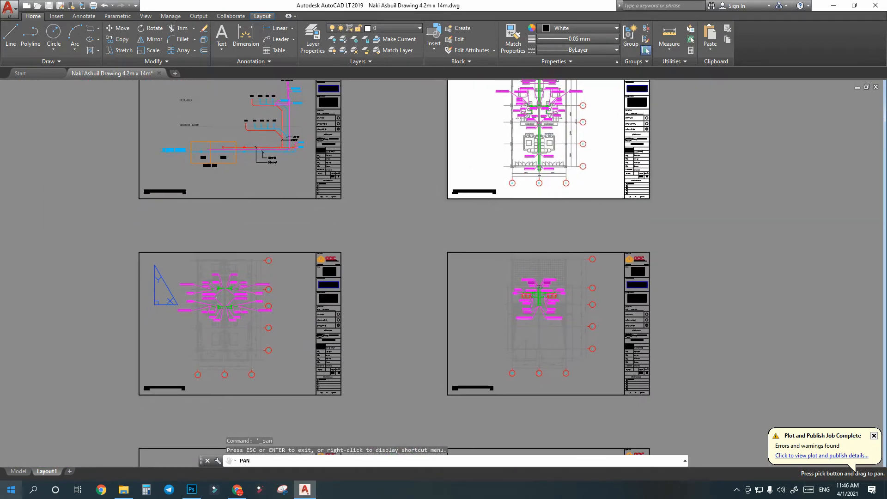
left_click_drag(237, 384, 249, 332)
left_click(8, 9)
left_click(49, 209)
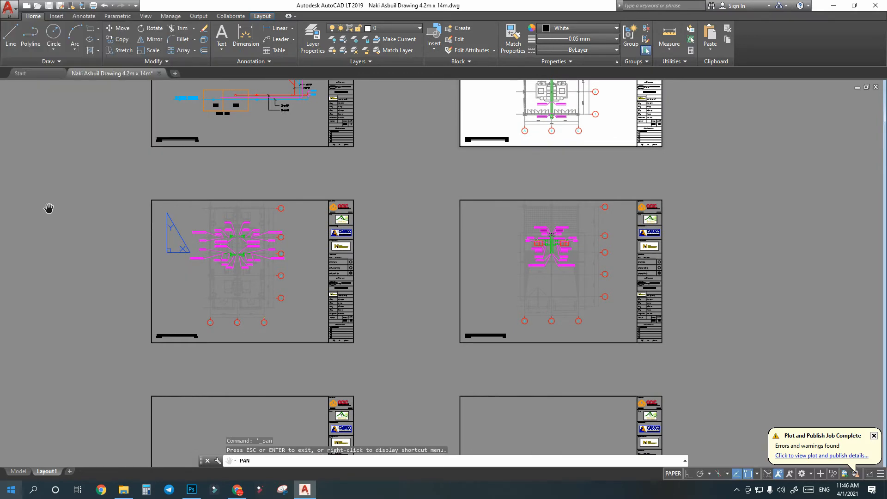
left_click(369, 253)
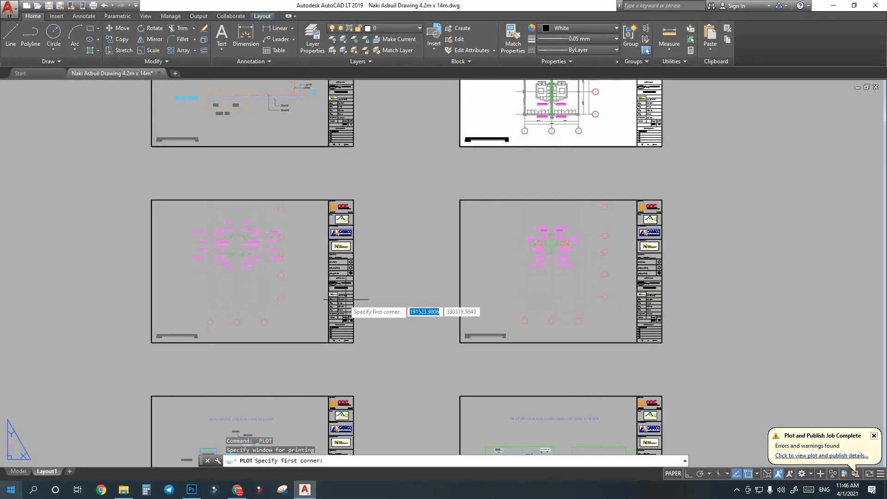
left_click(151, 200)
left_click(354, 342)
left_click(497, 356)
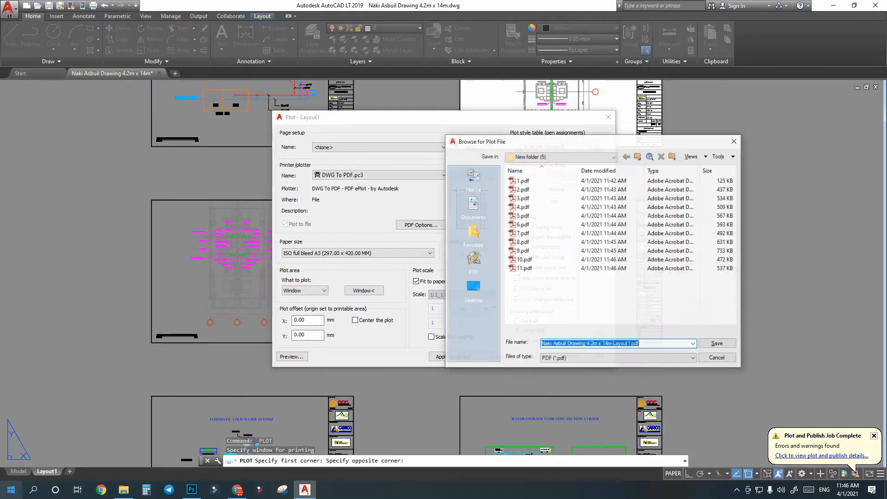
type("12")
key("Return")
Set the plot window around the roof floor cold water system layout sheet and plot it to a PDF named 13.
right_click(572, 301)
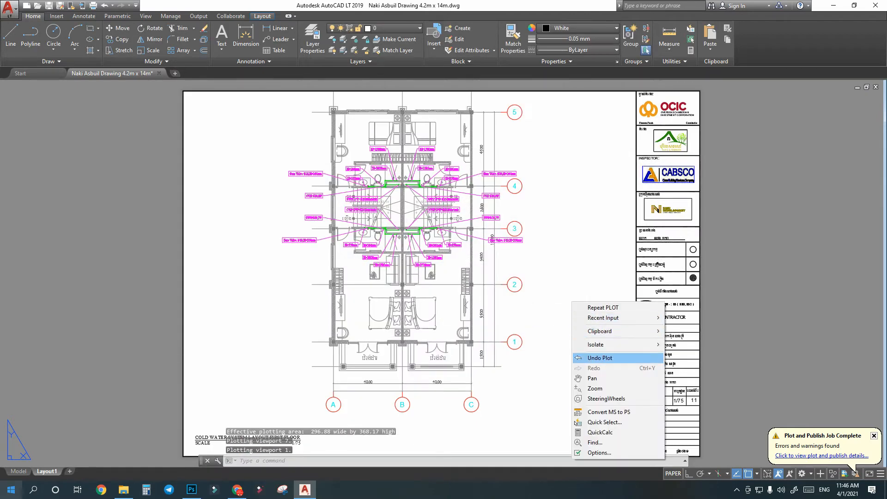
left_click(592, 378)
left_click_drag(553, 326, 52, 320)
scroll(597, 313, "down", 2)
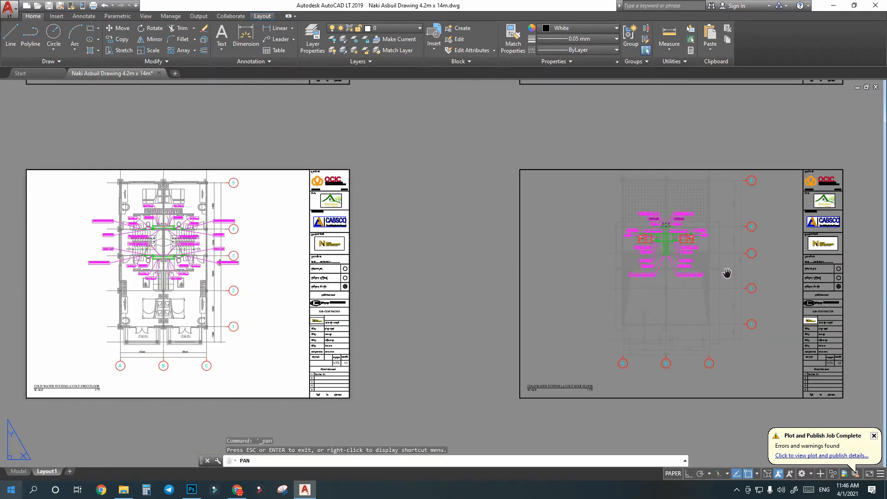
left_click_drag(544, 272, 287, 302)
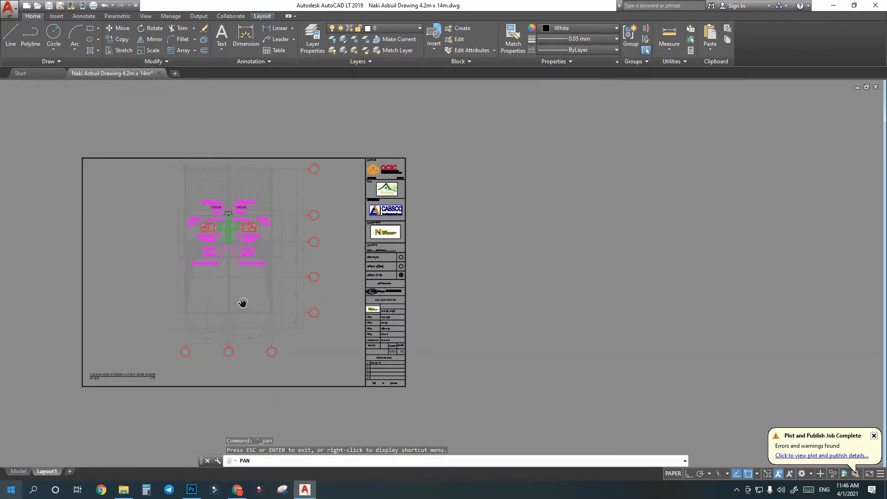
left_click(9, 8)
left_click(26, 207)
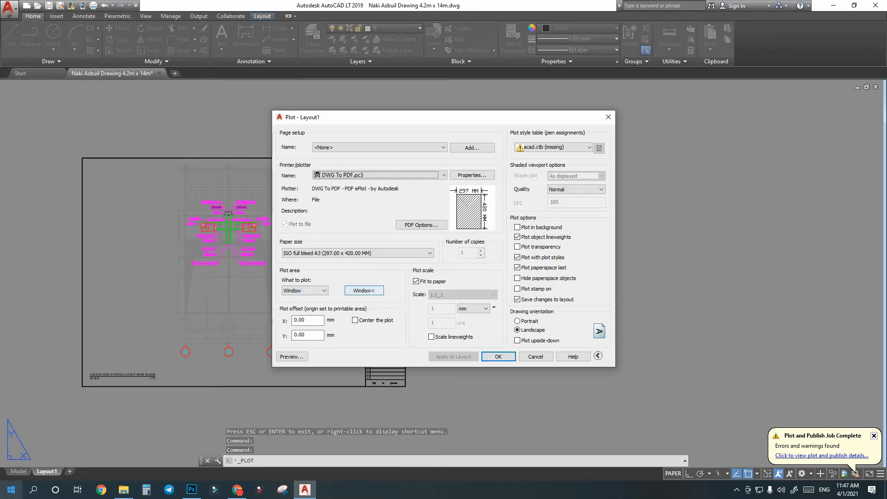
left_click(364, 290)
left_click(80, 159)
left_click(407, 387)
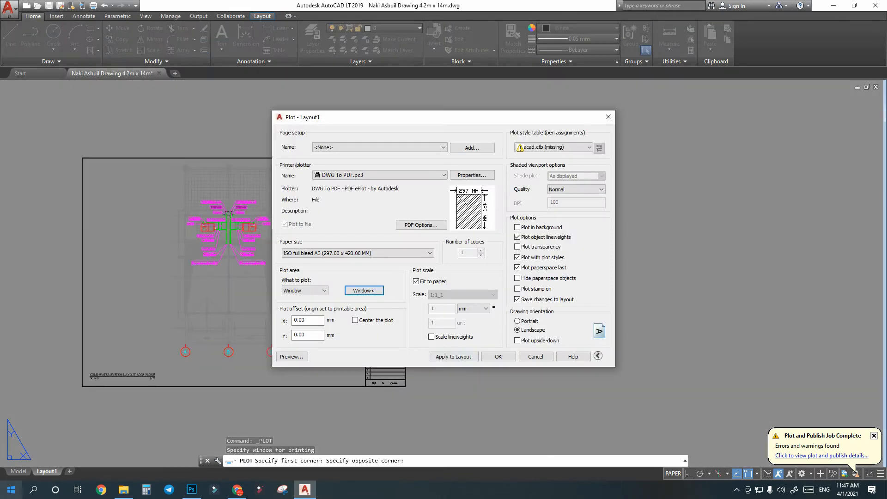
left_click(499, 356)
type("13")
key("Return")
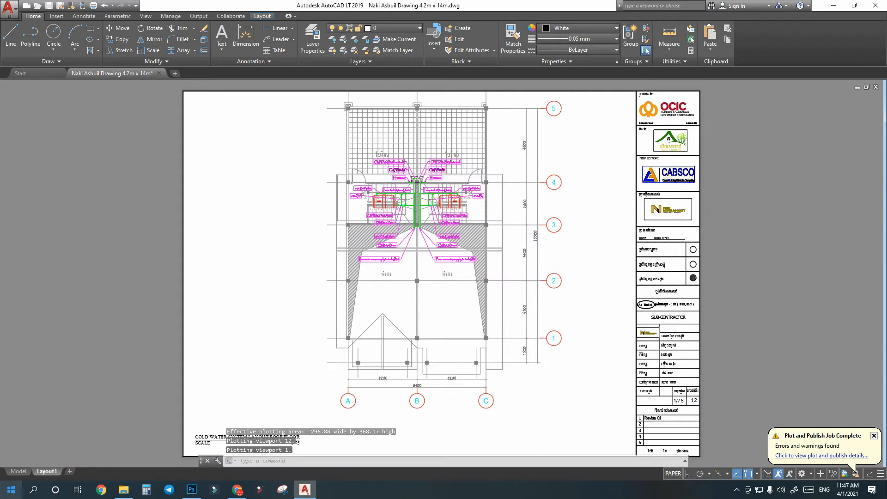
Set the plot window around the schematic cold water system sheet's outer frame and plot it to a PDF named 14.
scroll(441, 336, "down", 5)
right_click(284, 383)
left_click(308, 302)
left_click_drag(267, 390, 302, 202)
left_click_drag(263, 433, 260, 359)
left_click(8, 8)
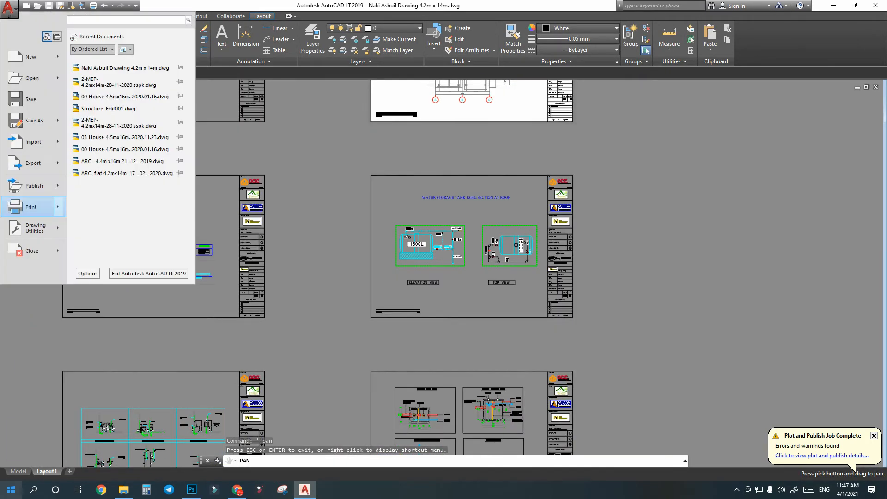
left_click(18, 207)
left_click(364, 290)
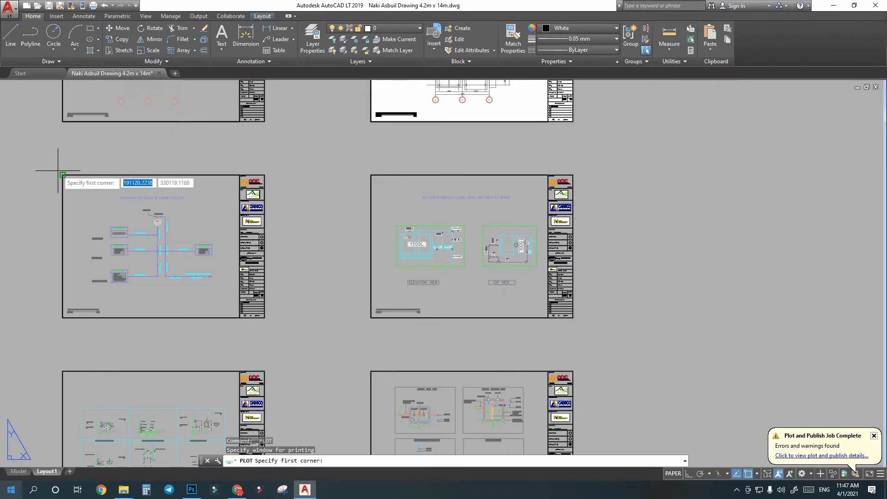
left_click(62, 175)
left_click(265, 317)
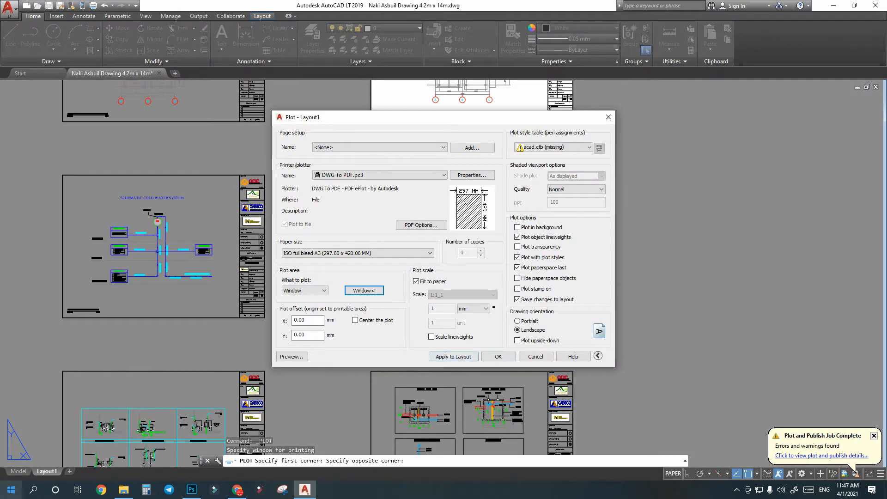
left_click(498, 356)
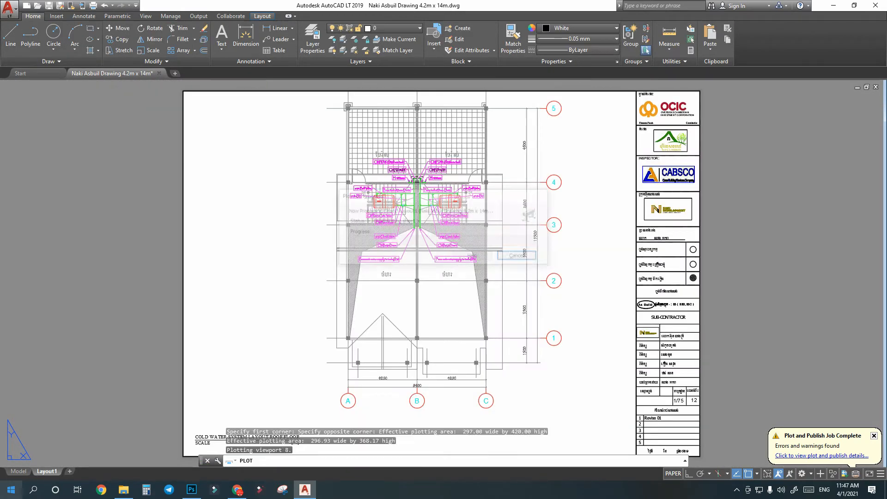
Set the plot window around the water storage tank 1500L section at roof sheet and plot the sheet to PDF.
right_click(406, 252)
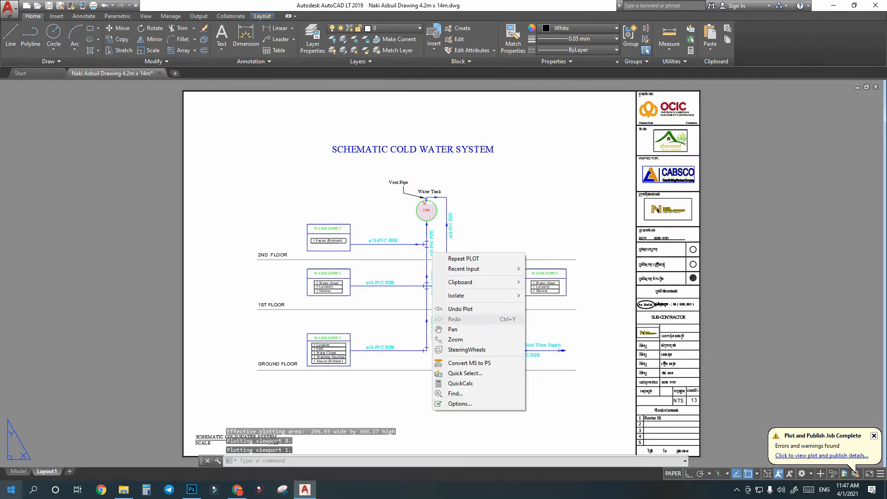
left_click(443, 325)
scroll(603, 306, "down", 2)
scroll(598, 295, "down", 2)
left_click_drag(598, 295, 233, 276)
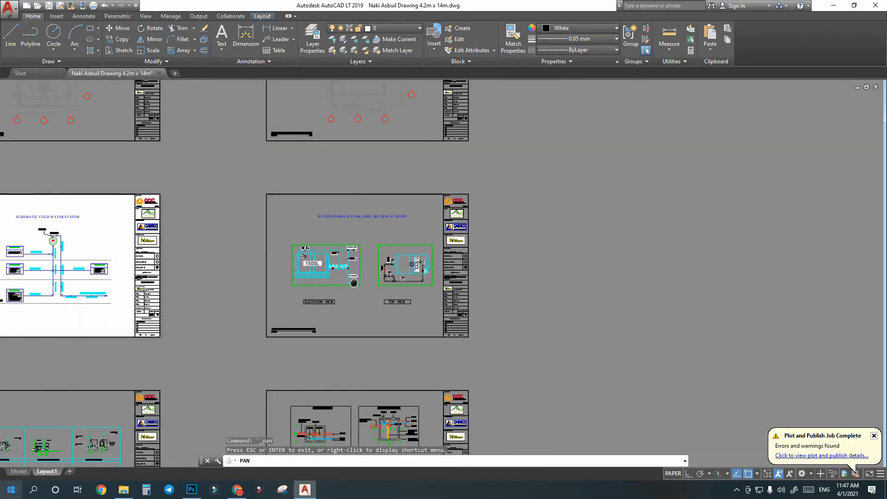
key("ctrl+p")
left_click(364, 291)
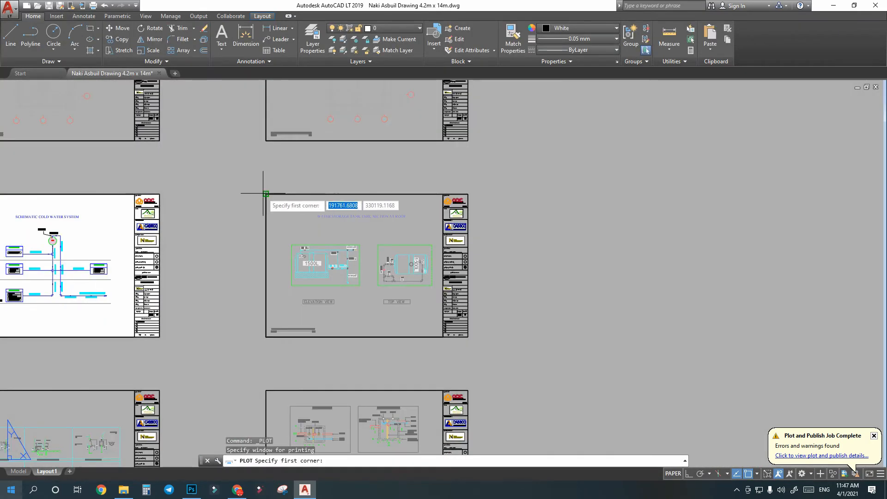
left_click(265, 194)
left_click(468, 337)
key("Return")
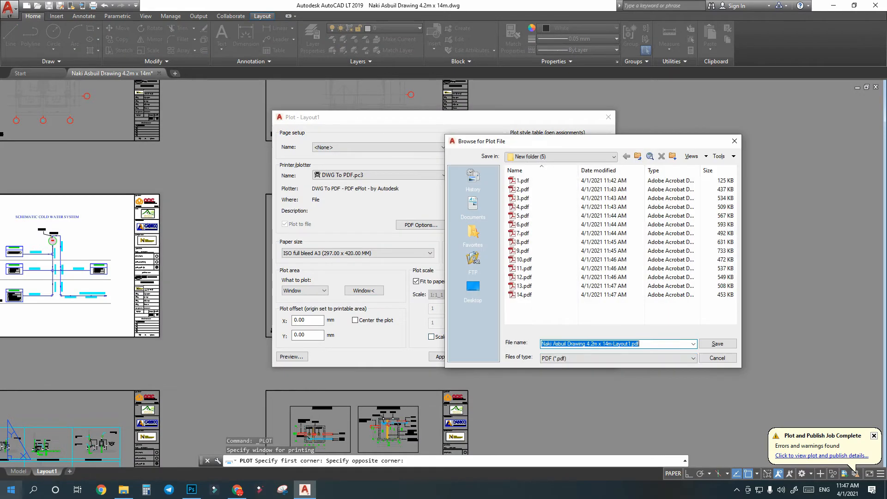
key("Return")
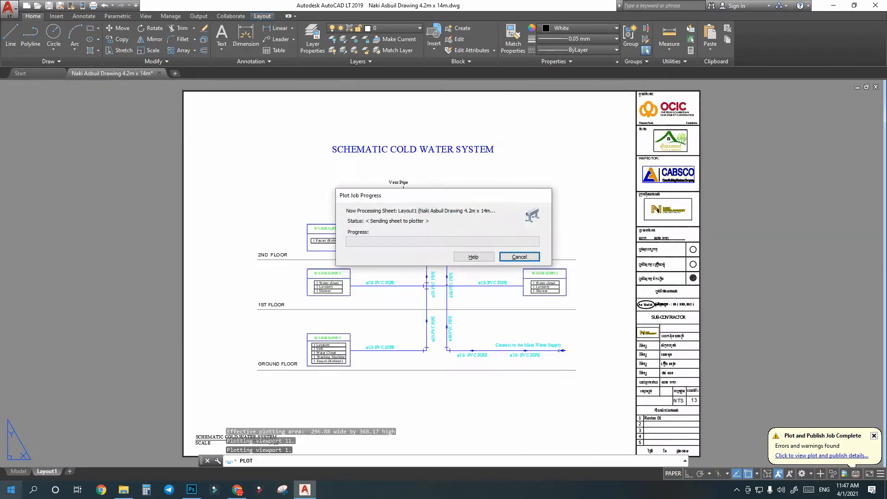
Set the plot window around the dimension of equipment layout detail sheet and plot it to a PDF named 16.
right_click(455, 317)
left_click(480, 406)
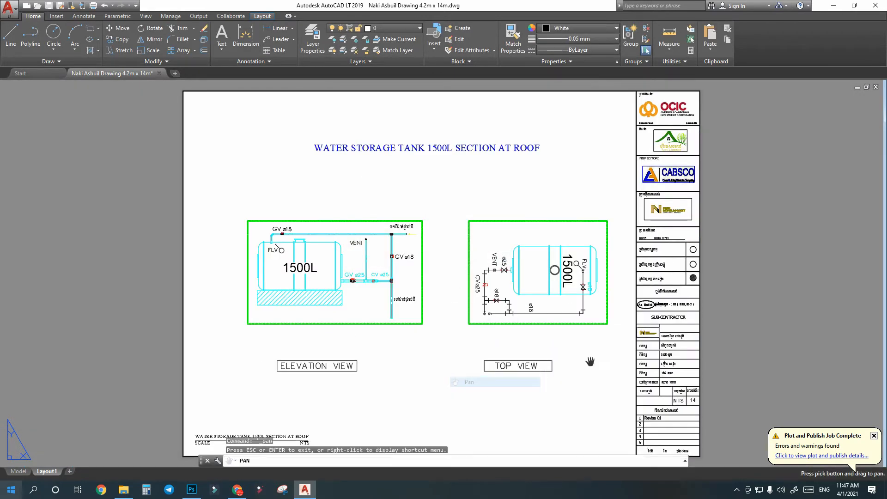
scroll(460, 310, "down", 4)
left_click_drag(460, 310, 618, 210)
left_click_drag(244, 342, 269, 226)
scroll(268, 226, "up", 2)
left_click(8, 8)
left_click(32, 181)
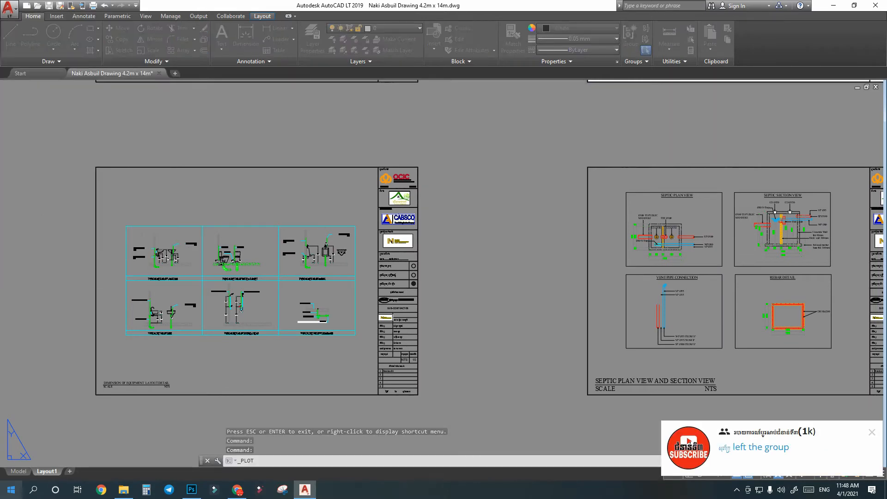
left_click(364, 290)
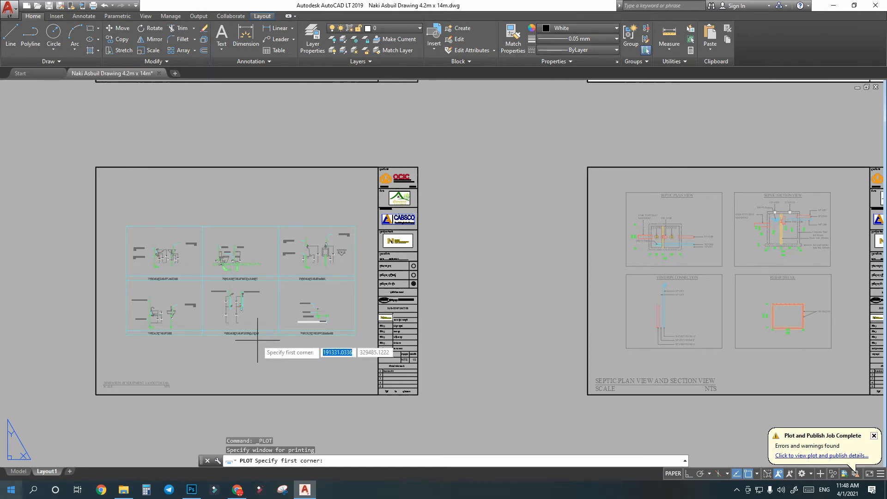
left_click(418, 395)
left_click(499, 356)
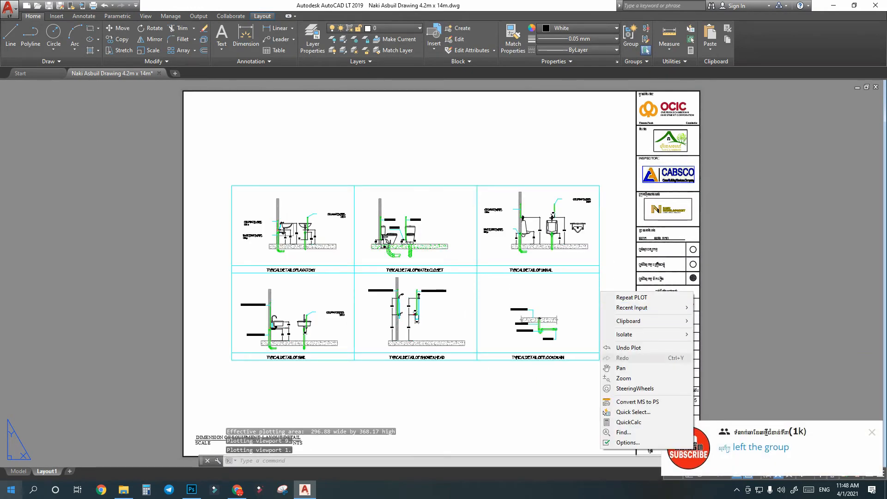
Set the plot window around the septic plan view and section view sheet and plot it to a PDF named 17.
left_click(621, 363)
left_click_drag(665, 344, 264, 329)
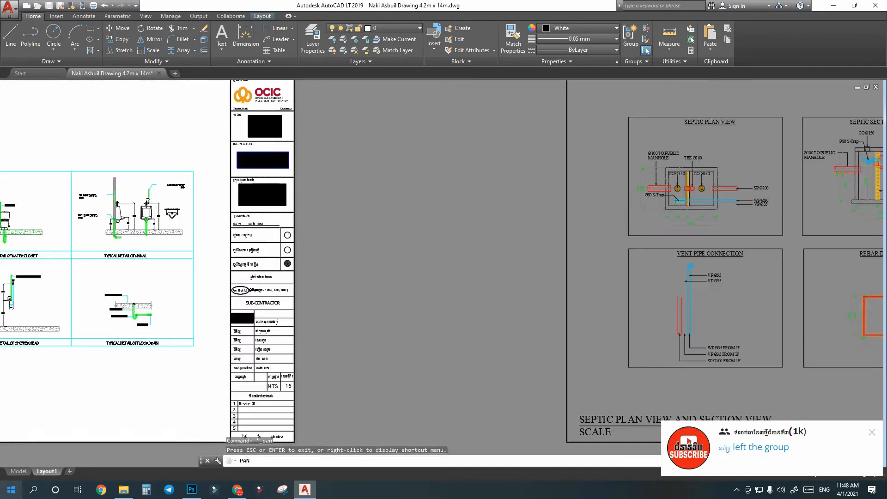
scroll(533, 291, "down", 2)
left_click_drag(709, 352, 400, 341)
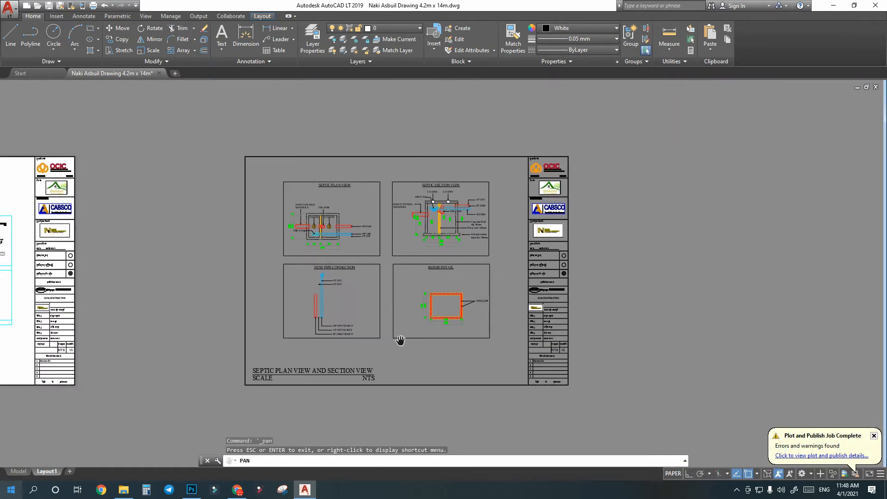
left_click(8, 8)
mouse_move(33, 206)
left_click(103, 63)
left_click(367, 291)
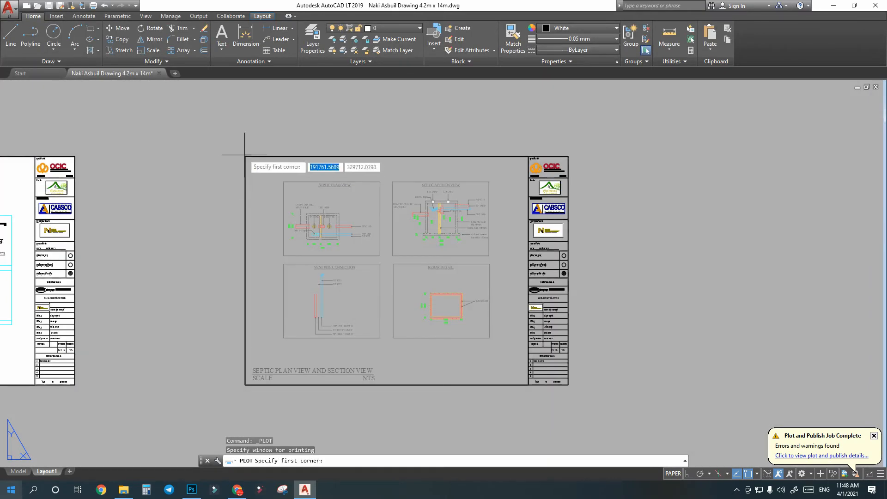
left_click(245, 156)
left_click(568, 385)
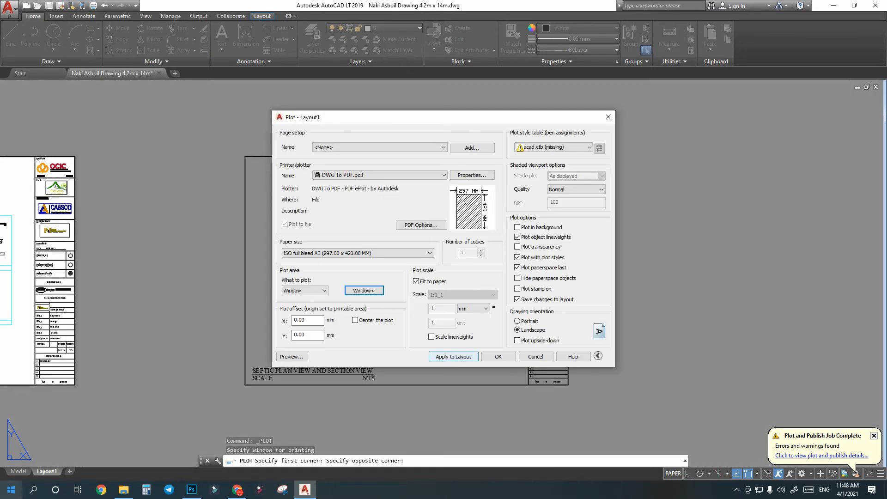
left_click(497, 356)
type("17")
key("Return")
Set the plot window around the electrical as-built cover sheet's outer border and plot it to a PDF named 18.
right_click(410, 297)
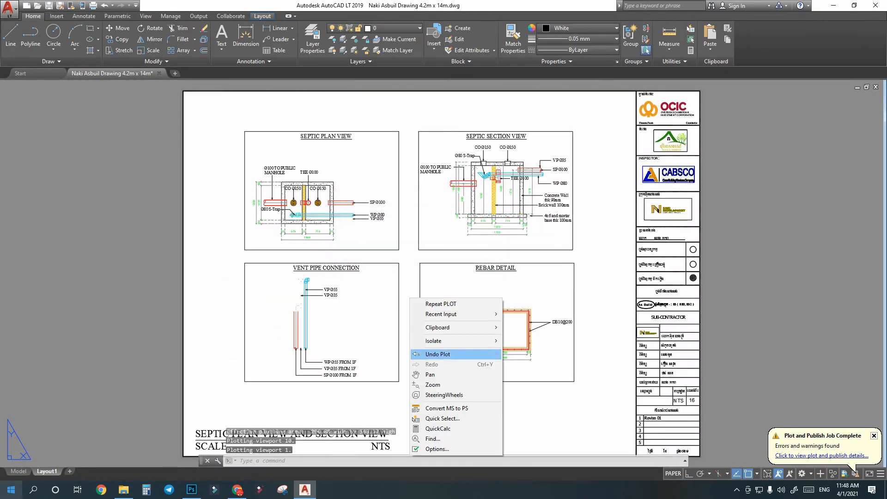
left_click(430, 374)
left_click_drag(637, 376, 460, 282)
scroll(461, 283, "down", 4)
scroll(412, 332, "down", 2)
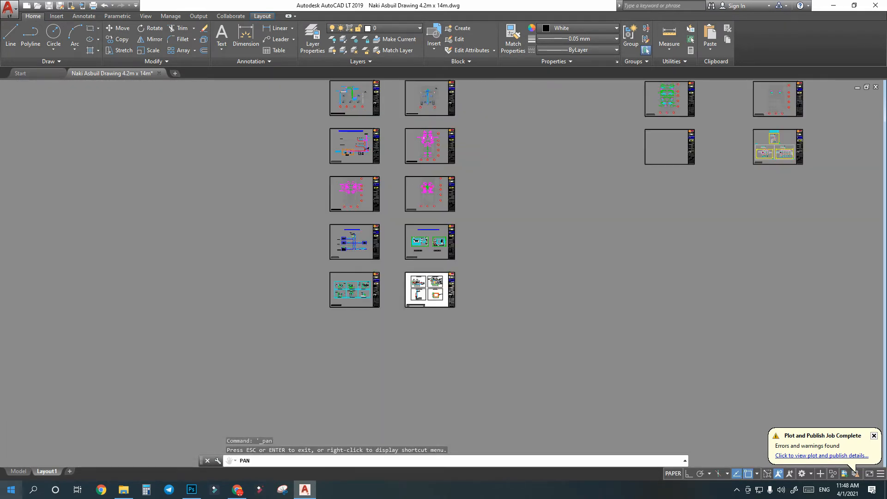
left_click_drag(348, 321, 104, 437)
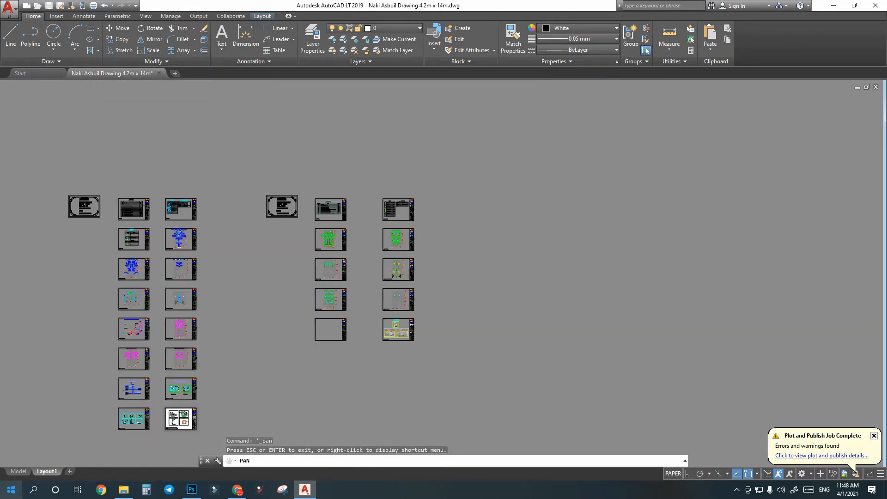
scroll(290, 203, "up", 8)
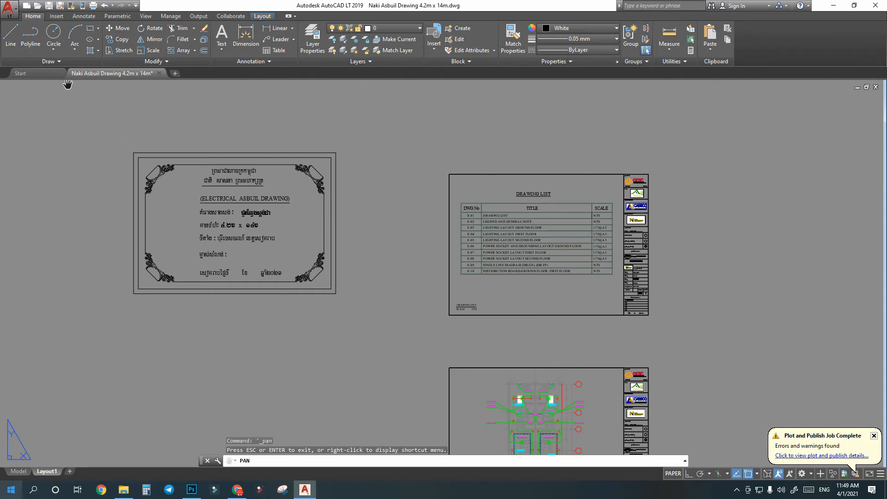
left_click(9, 9)
left_click(33, 206)
left_click(364, 290)
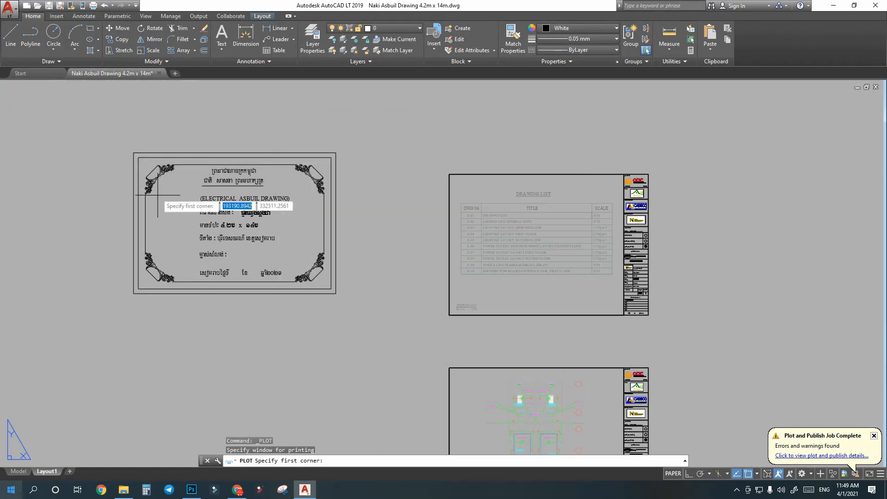
left_click(133, 152)
left_click(336, 295)
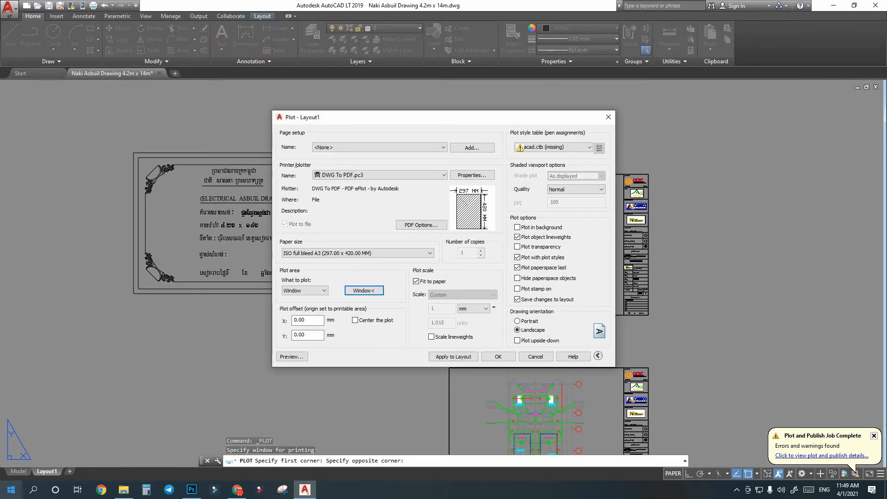
left_click(498, 356)
key("Return")
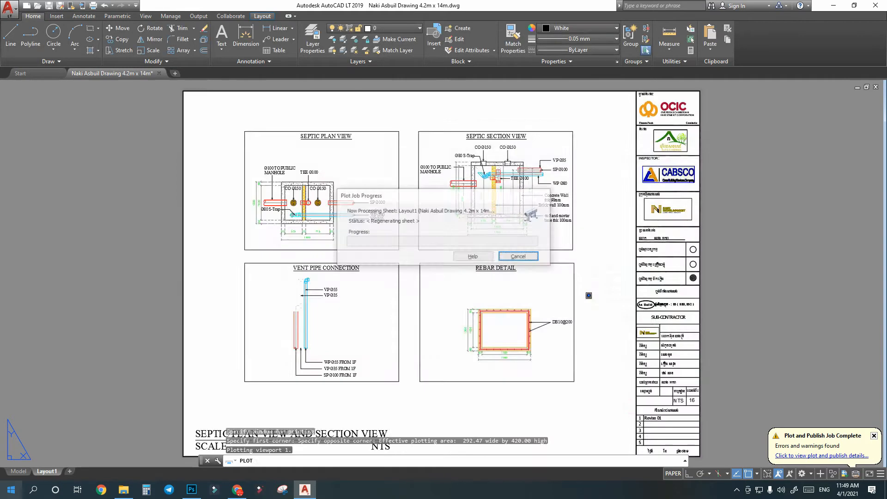
Set the plot window around the electrical drawing list sheet and plot it to a PDF named 19.
right_click(535, 270)
left_click(556, 348)
left_click_drag(790, 306, 356, 197)
scroll(333, 255, "down", 4)
left_click(9, 8)
left_click(32, 207)
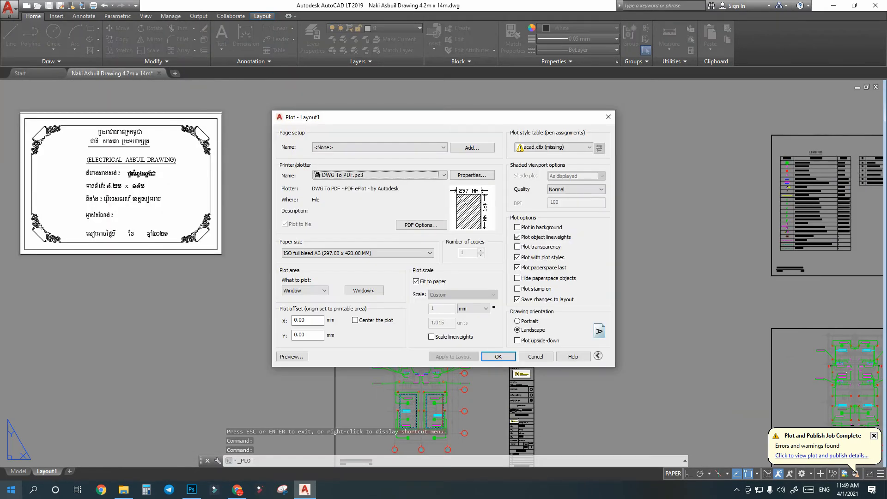
left_click(323, 301)
left_click(335, 134)
left_click(534, 276)
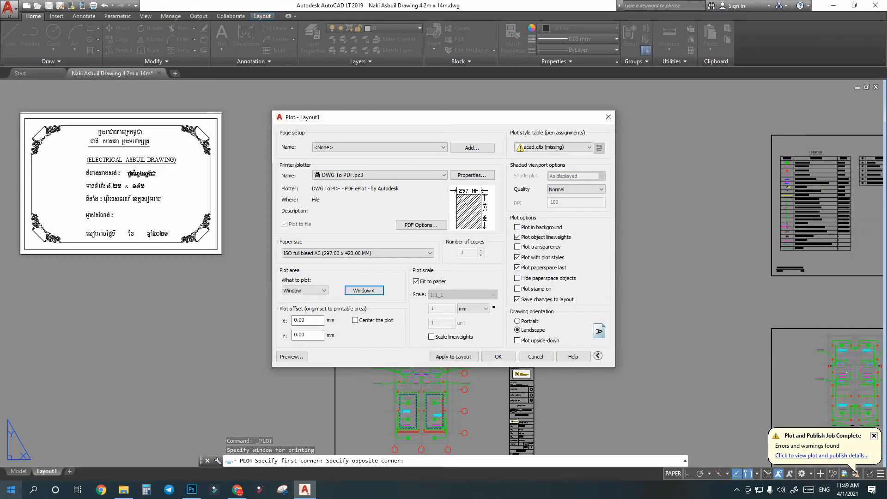
left_click(499, 356)
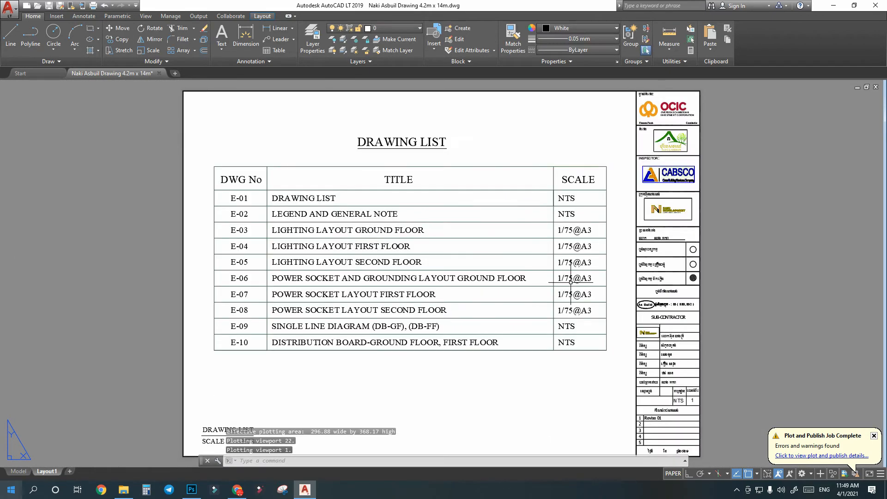
Set the plot window around the electrical legend and general note sheet and plot it to a PDF named 20.
right_click(485, 261)
left_click(513, 348)
scroll(580, 298, "down", 2)
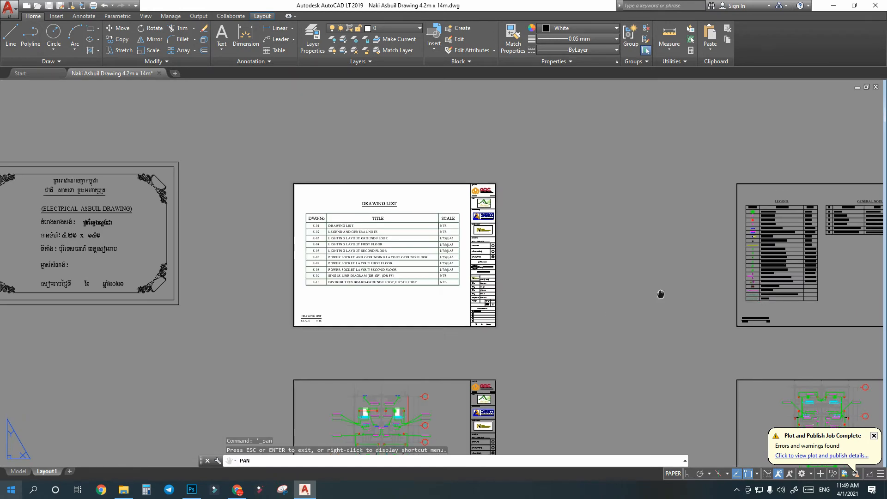
middle_click_drag(661, 294, 289, 278)
left_click(10, 8)
left_click(33, 207)
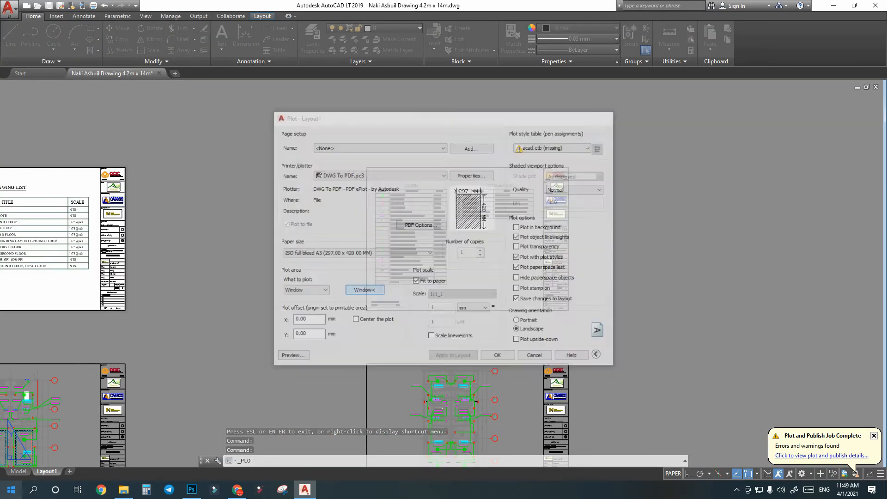
left_click(363, 290)
left_click(367, 168)
left_click(568, 310)
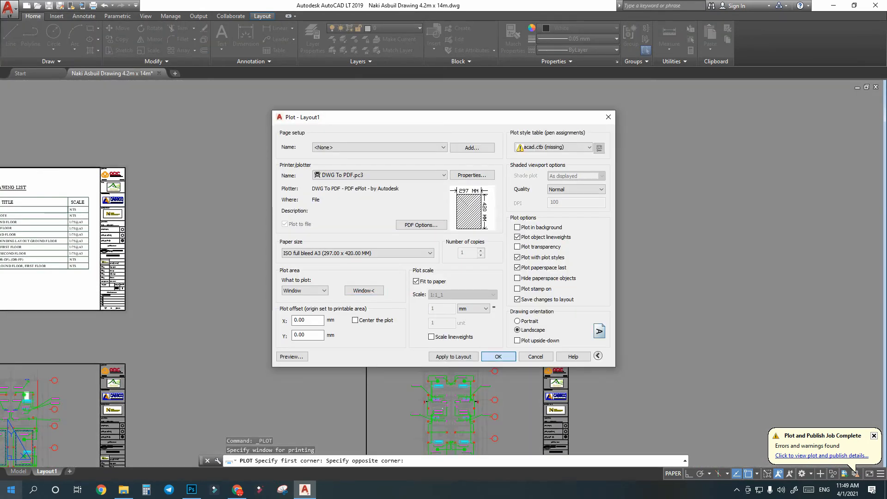
left_click(499, 356)
type("22")
key("Return")
Start a plot of the ground floor lighting layout sheet and window the plot area roughly around its frame.
right_click(455, 305)
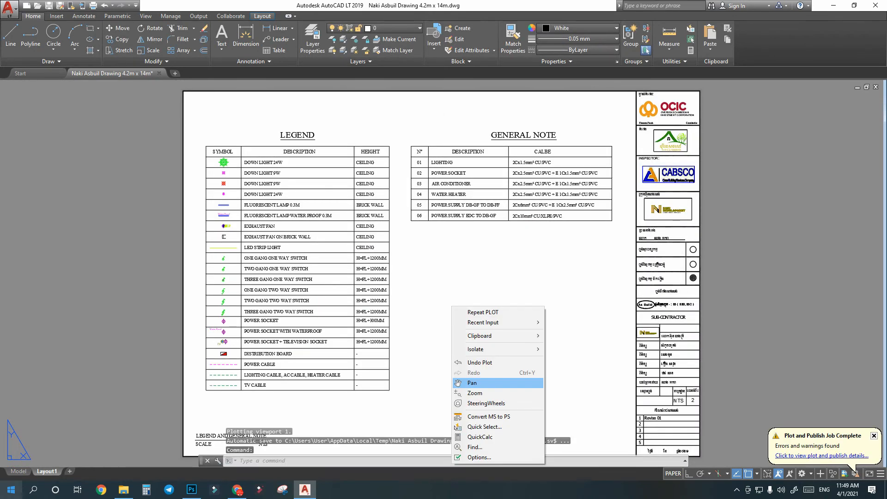
left_click(472, 382)
left_click_drag(378, 387, 417, 176)
left_click_drag(379, 372, 444, 134)
scroll(387, 319, "down", 4)
left_click_drag(432, 356, 530, 214)
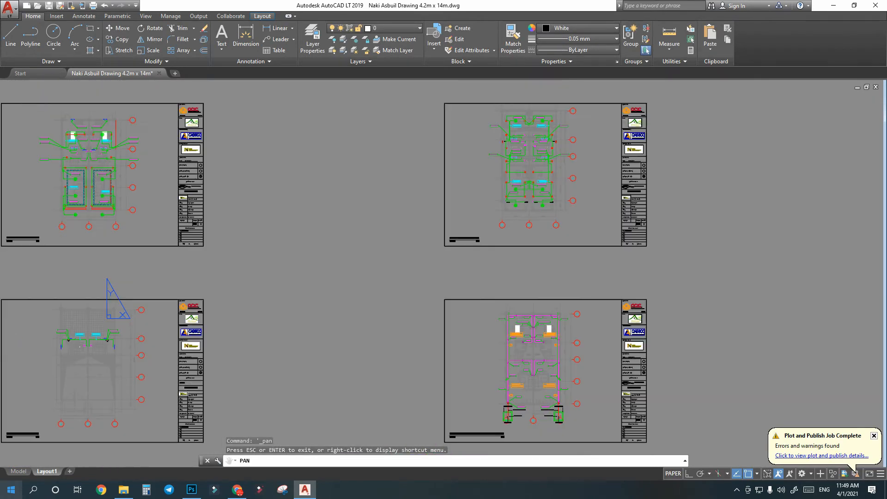
left_click_drag(299, 267, 522, 317)
left_click(9, 9)
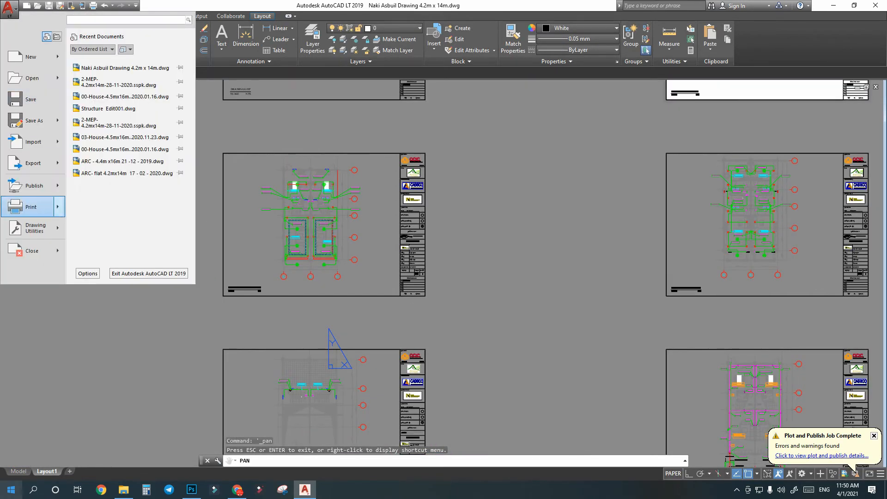
left_click(32, 206)
left_click(364, 291)
left_click(217, 150)
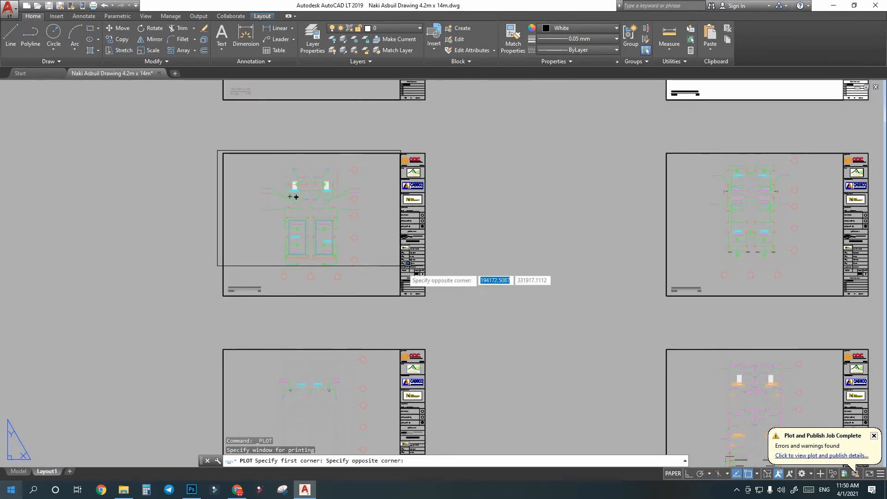
left_click(419, 296)
Redefine the plot window to enclose the whole ground floor lighting layout sheet and plot it to a PDF named 21.
left_click(365, 290)
left_click(217, 151)
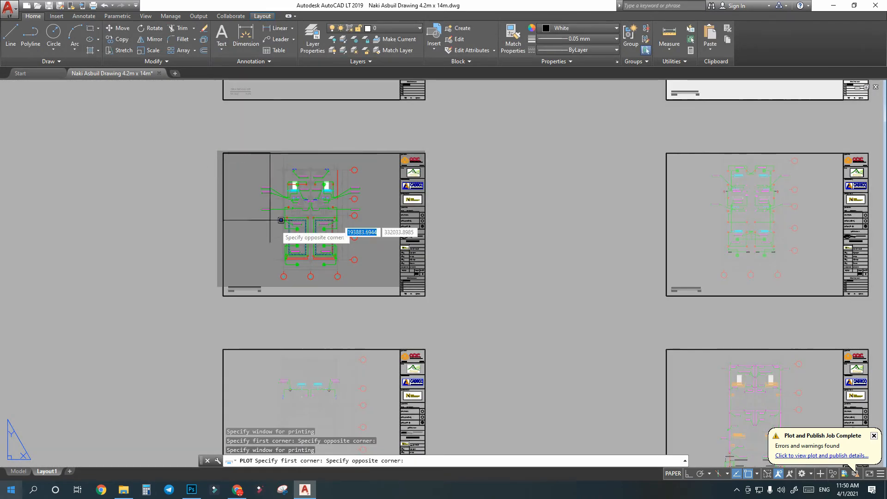
left_click(425, 296)
left_click(505, 356)
type("21")
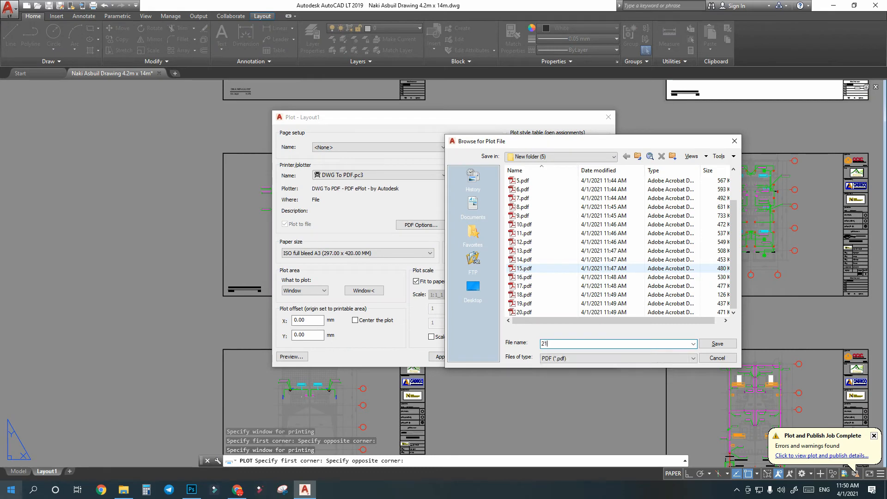
key("Return")
Set the plot window around the first floor lighting layout sheet and plot it to a PDF named 22.
right_click(517, 262)
left_click(545, 338)
left_click_drag(594, 308, 368, 323)
scroll(477, 258, "down", 4)
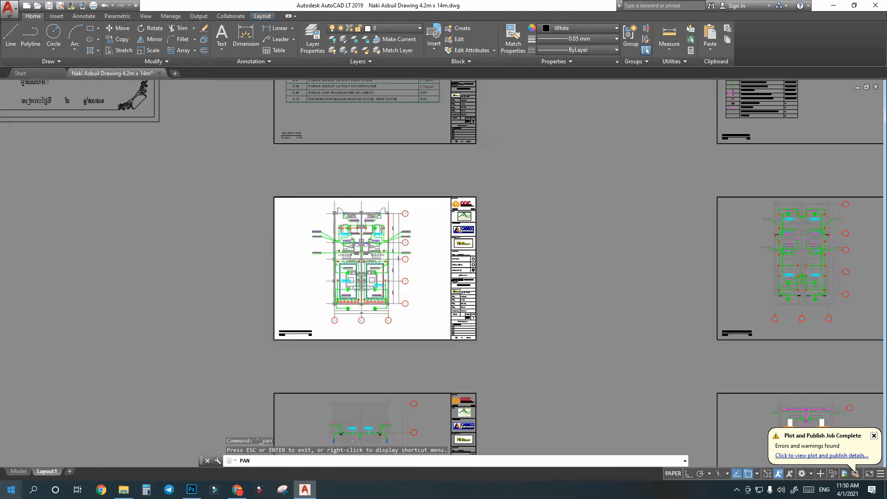
left_click_drag(703, 279, 331, 279)
scroll(481, 313, "up", 2)
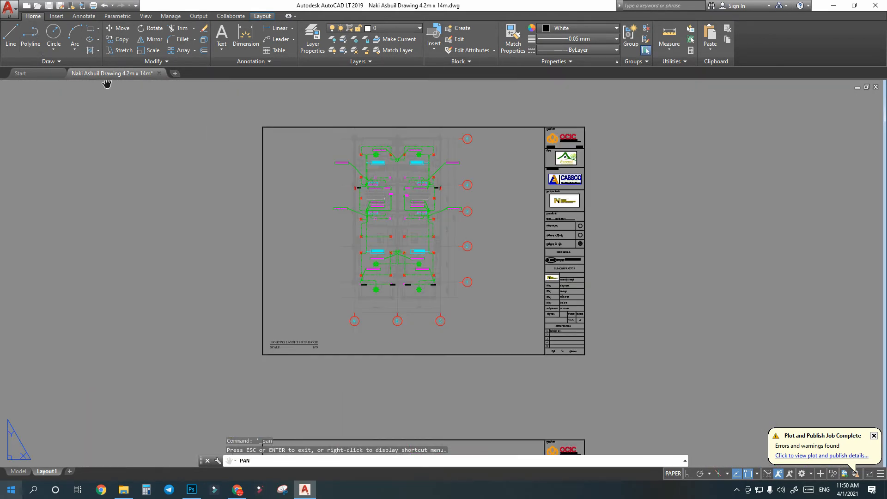
left_click(8, 9)
left_click(40, 206)
left_click(360, 290)
left_click(268, 156)
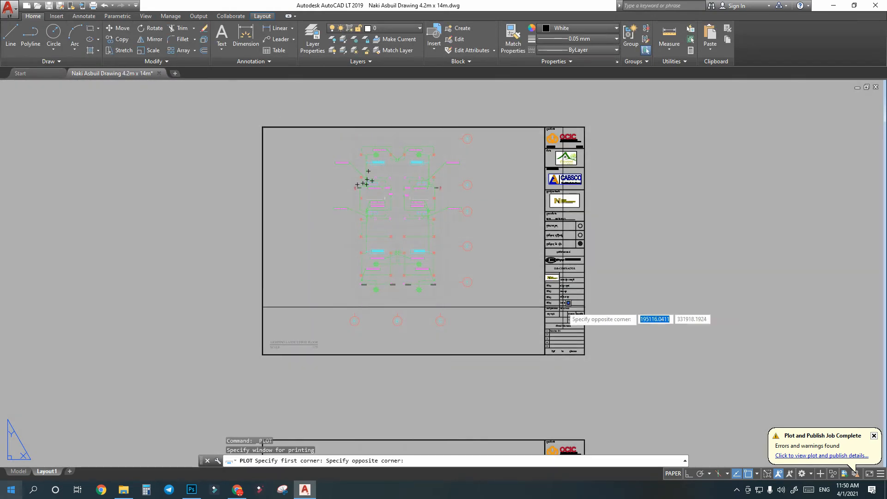
left_click(584, 355)
left_click(498, 356)
type("22")
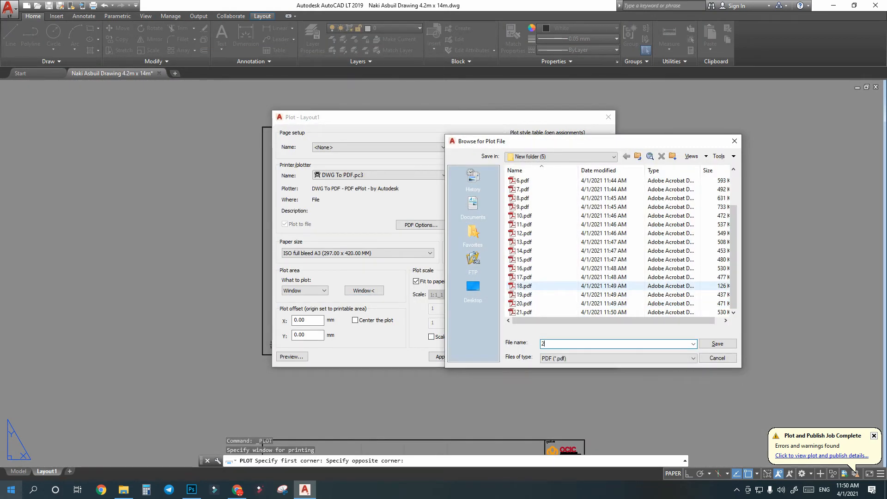
key("Return")
Set the plot window around the second floor lighting layout sheet and plot it to a PDF named 23.
right_click(524, 279)
left_click(545, 352)
left_click_drag(523, 384, 509, 254)
scroll(509, 259, "down", 2)
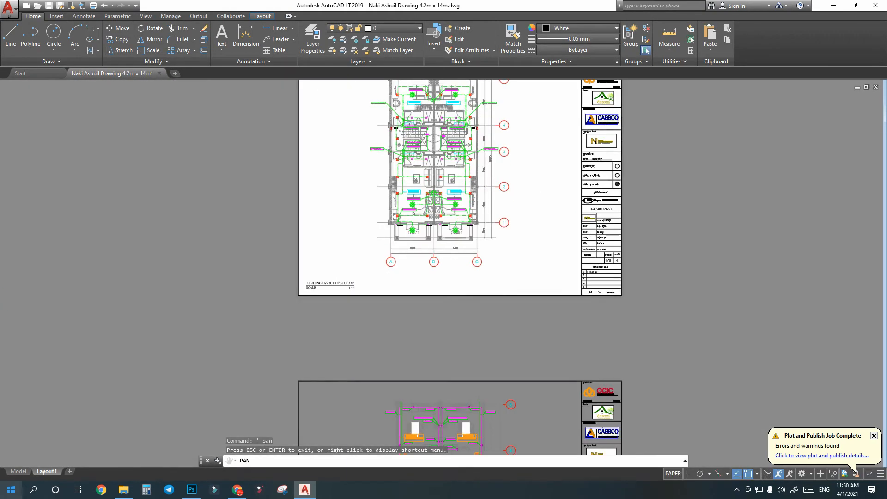
left_click_drag(509, 286, 551, 171)
left_click_drag(120, 346, 423, 285)
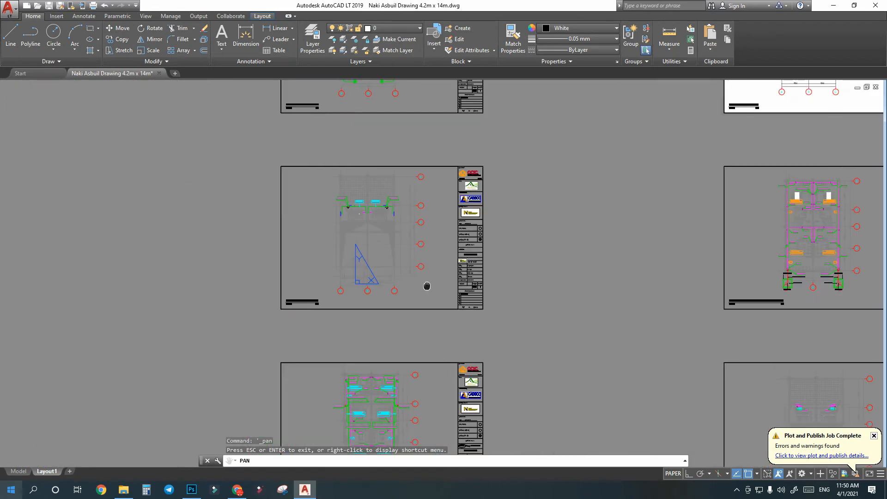
scroll(424, 285, "up", 2)
left_click(10, 9)
left_click(35, 198)
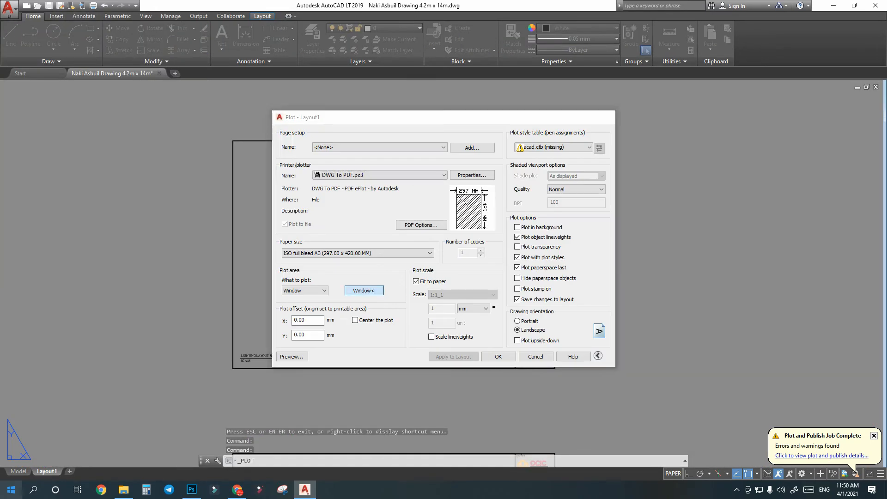
left_click(364, 290)
left_click(233, 141)
left_click(555, 368)
left_click(499, 356)
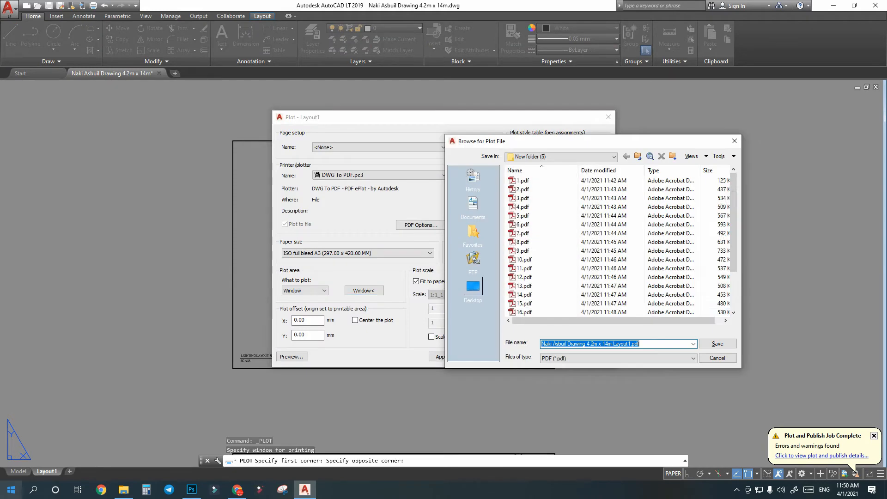
scroll(569, 286, "down", 5)
type("23")
key("Return")
Set the plot window around the ground floor power socket and grounding layout sheet and plot it to a PDF named 24.
right_click(526, 295)
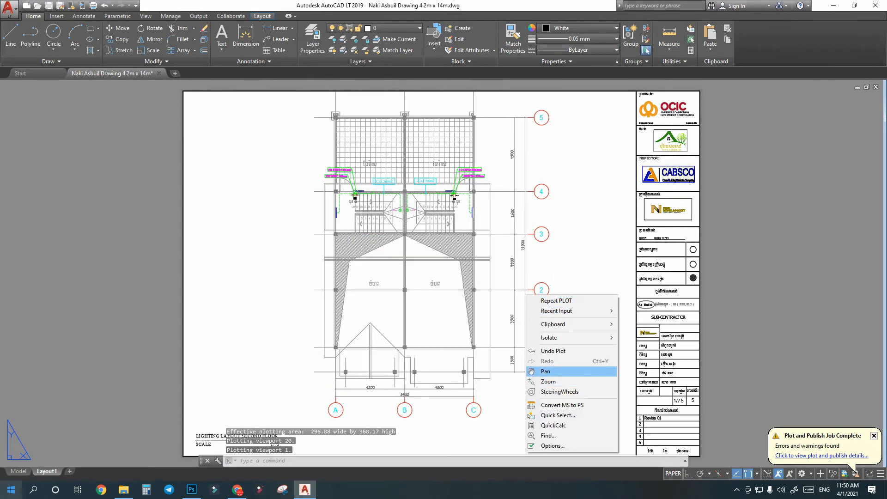
left_click(547, 371)
left_click_drag(604, 349, 396, 308)
scroll(396, 307, "down", 5)
scroll(529, 322, "down", 2)
left_click_drag(753, 313, 390, 295)
scroll(270, 296, "up", 2)
left_click(8, 8)
left_click(20, 206)
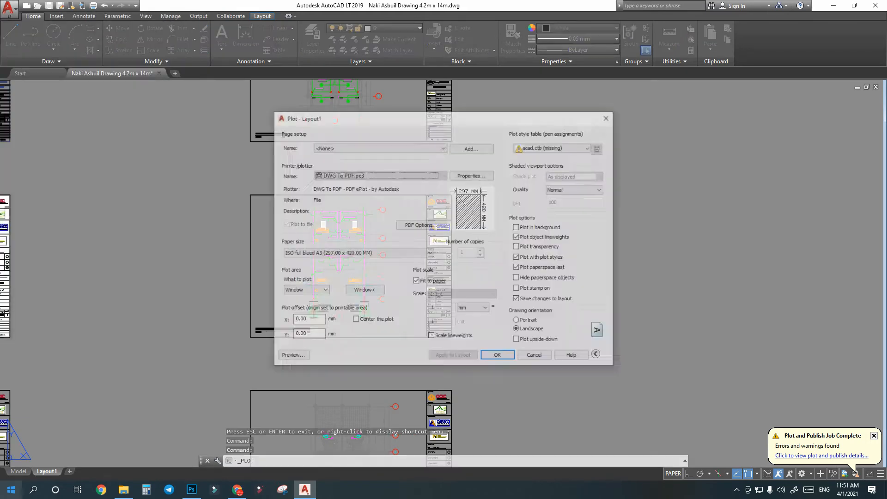
left_click(324, 290)
left_click(250, 195)
left_click(452, 337)
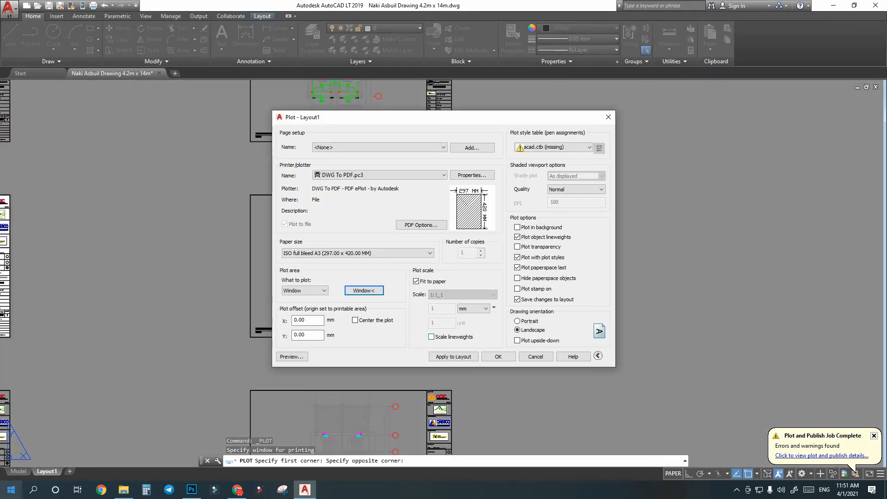
left_click(499, 356)
type("24")
key("Return")
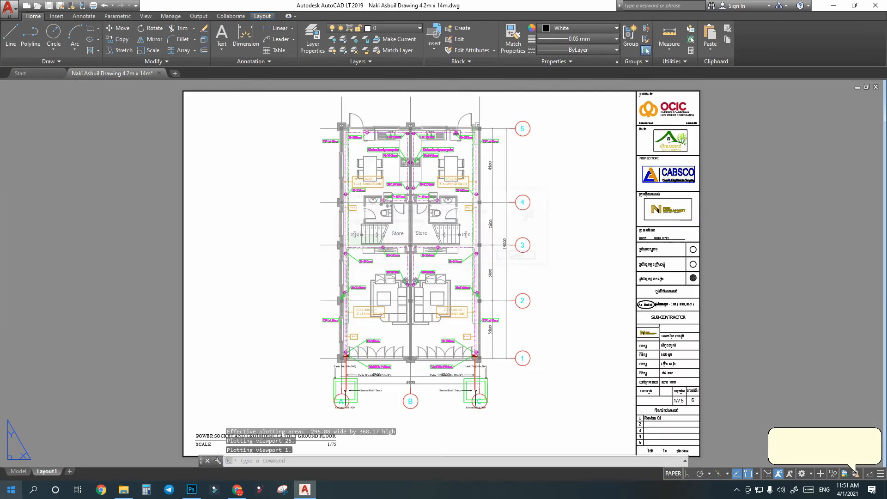
Set the plot window around the first floor power socket layout sheet and plot it to a PDF named 25.
right_click(497, 272)
left_click(515, 352)
left_click_drag(396, 307, 536, 99)
scroll(409, 291, "down", 7)
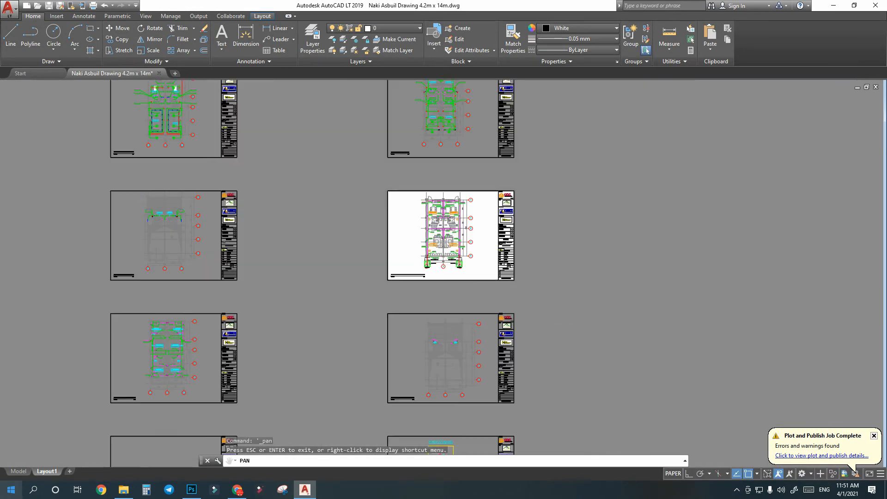
left_click_drag(268, 348, 485, 253)
left_click(9, 9)
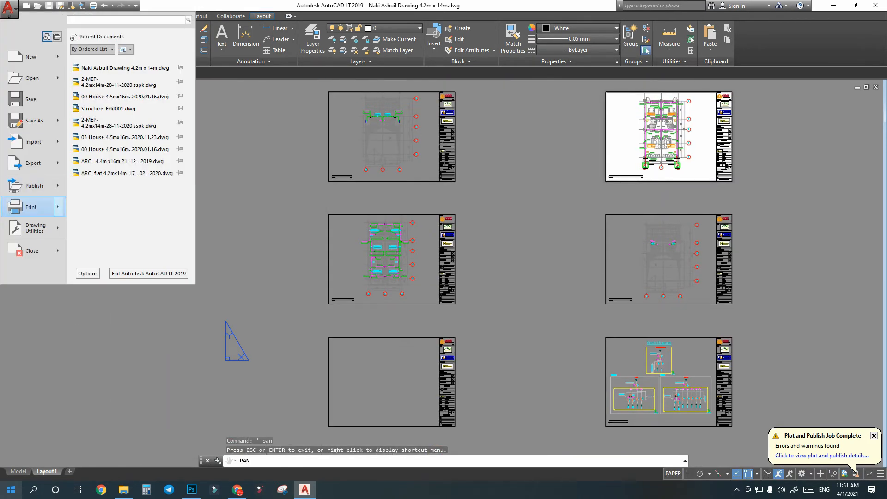
left_click(47, 210)
left_click(365, 289)
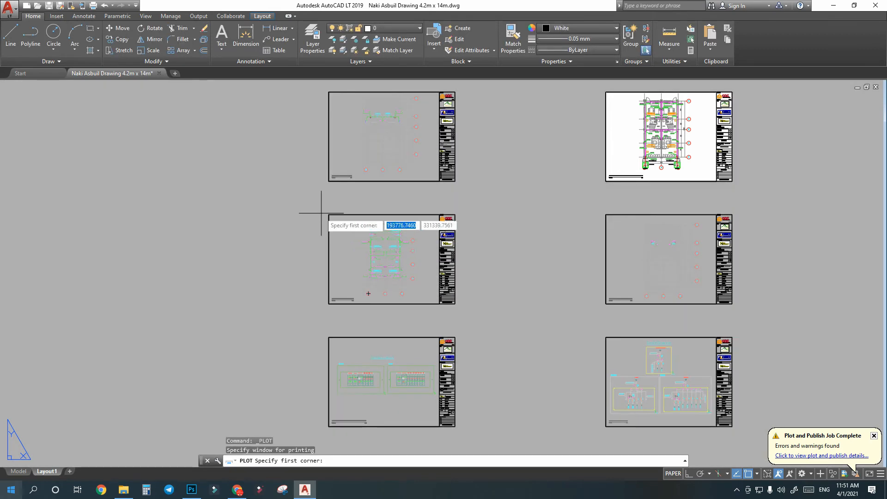
left_click(328, 214)
left_click(455, 304)
left_click(499, 356)
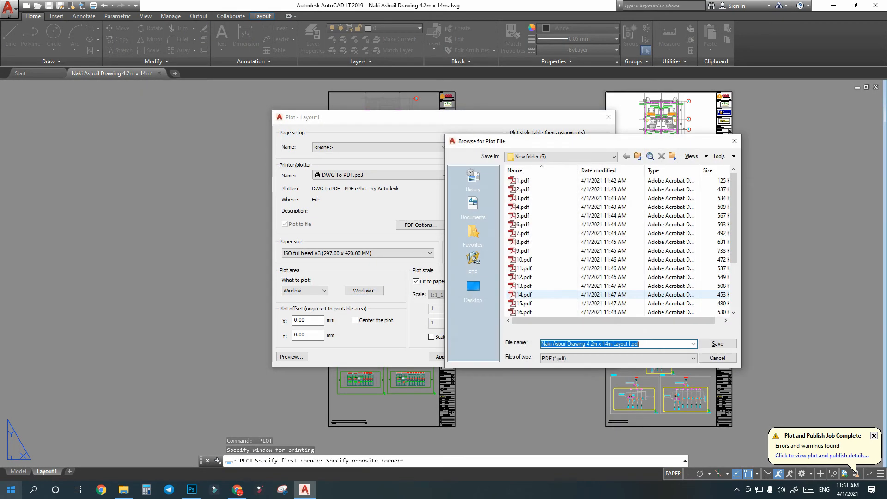
type("25")
key("Return")
Set the plot window around the second floor power socket layout sheet and plot it to a PDF named 26.
right_click(558, 286)
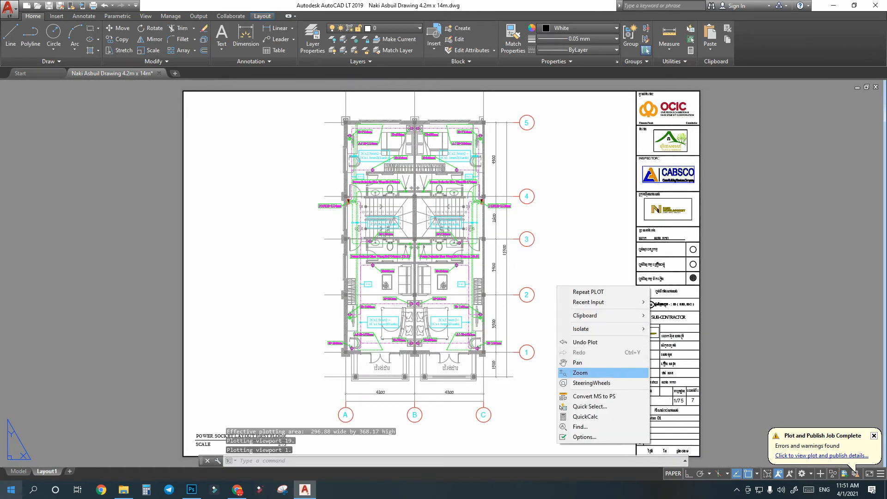
left_click(575, 362)
left_click_drag(459, 326, 328, 310)
scroll(328, 310, "down", 5)
scroll(487, 332, "down", 2)
left_click_drag(676, 333, 430, 303)
scroll(431, 303, "up", 2)
left_click(9, 10)
left_click(38, 206)
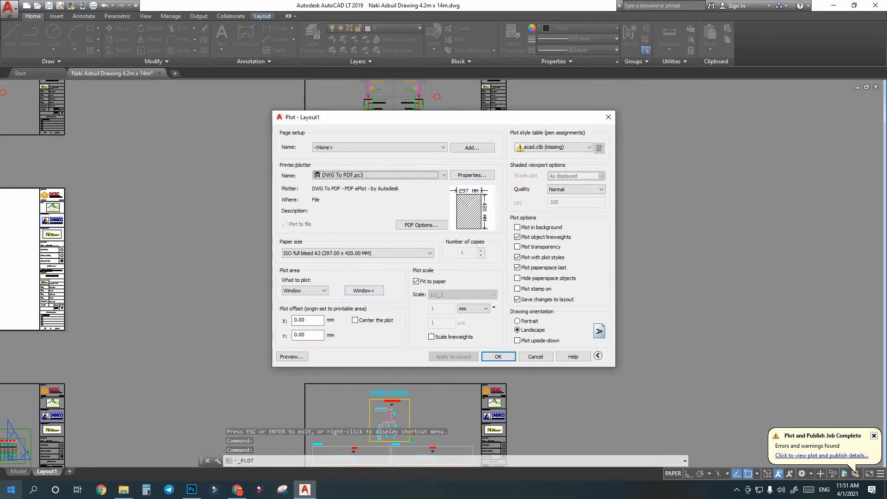
left_click(364, 289)
left_click(305, 188)
left_click(507, 329)
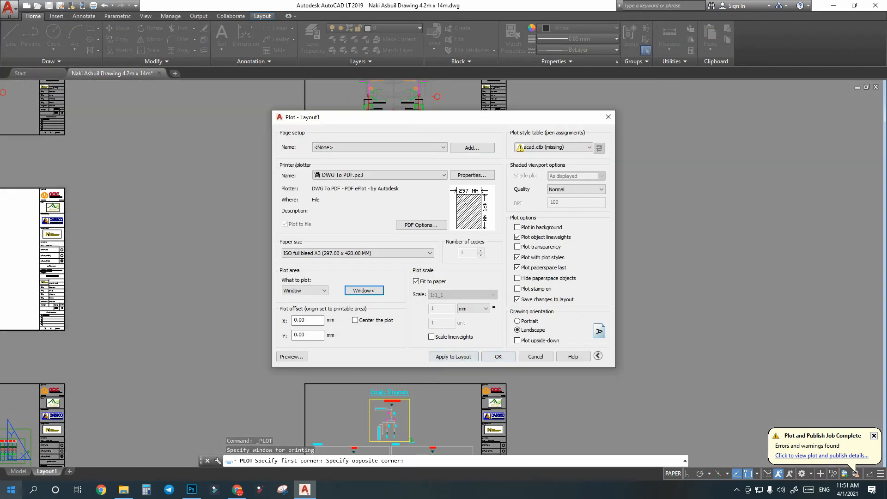
left_click(499, 356)
type("26")
key("Return")
Set the plot window around the ground and first floor distribution board sheet and plot it to a PDF named 27.
scroll(382, 250, "up", 4)
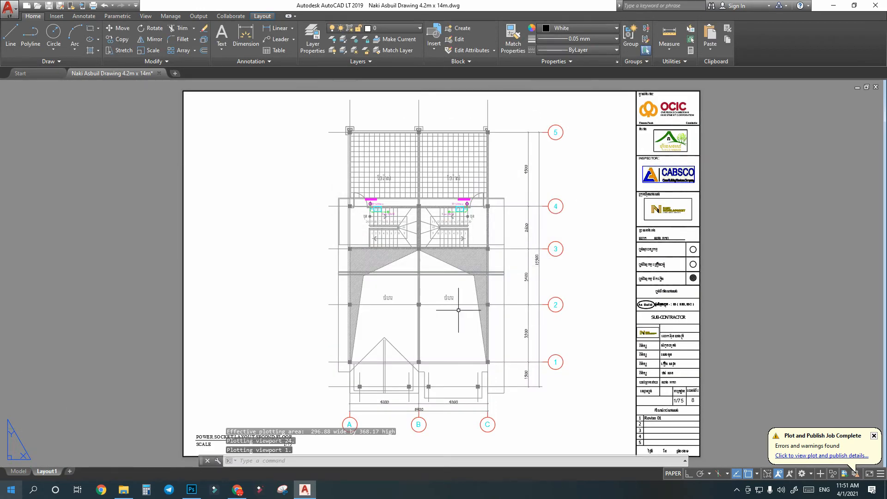
right_click(459, 309)
left_click(486, 386)
left_click_drag(486, 386, 322, 275)
scroll(500, 321, "down", 6)
left_click_drag(306, 369, 471, 242)
scroll(336, 289, "up", 4)
left_click(8, 9)
left_click(29, 206)
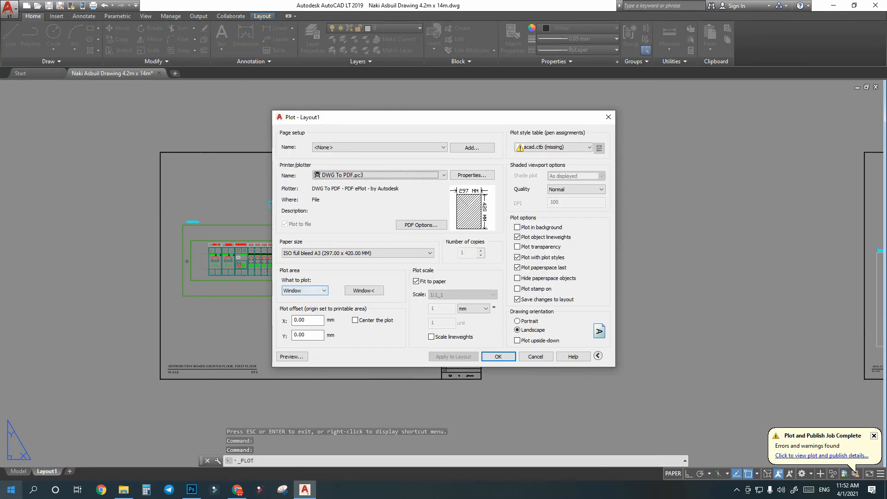
left_click(368, 291)
left_click(160, 152)
left_click(482, 379)
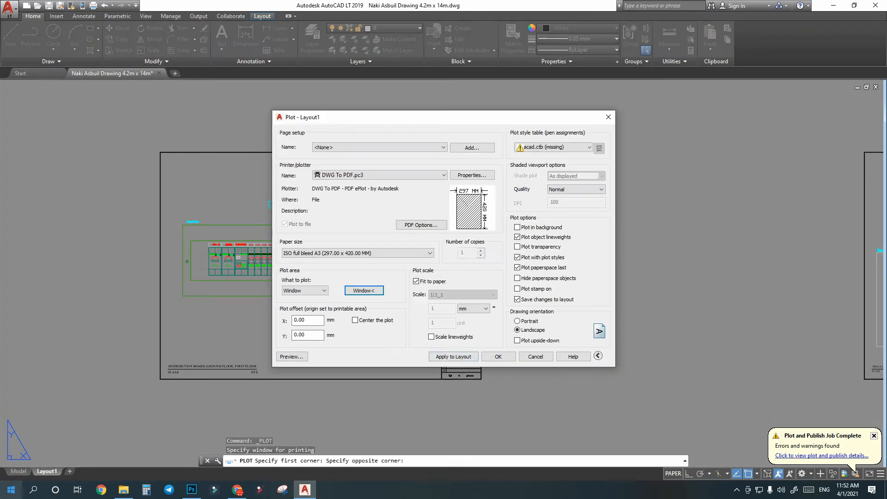
left_click(527, 357)
type("27")
key("Return")
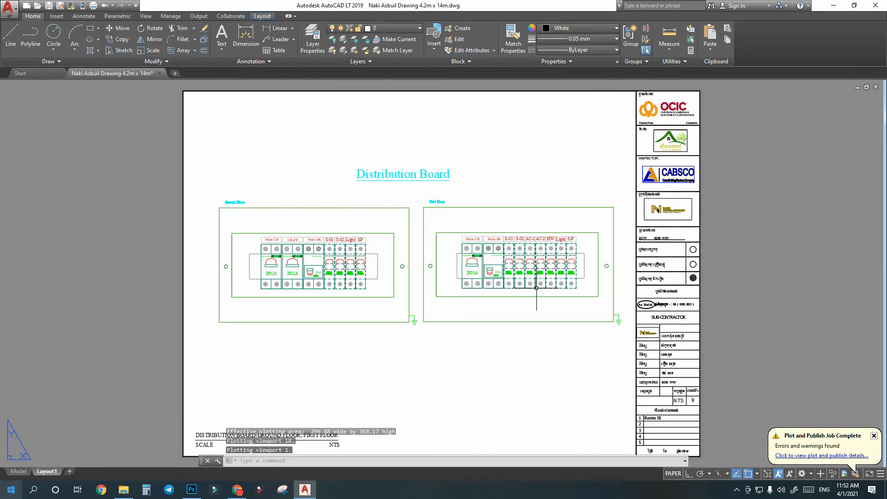
Set the plot window around the Single Diagram sheet and plot it to a PDF named 28.
right_click(551, 292)
left_click(574, 369)
left_click_drag(594, 340, 172, 311)
scroll(617, 328, "down", 3)
left_click_drag(617, 329, 245, 317)
scroll(376, 326, "up", 1)
scroll(374, 323, "up", 2)
left_click(9, 10)
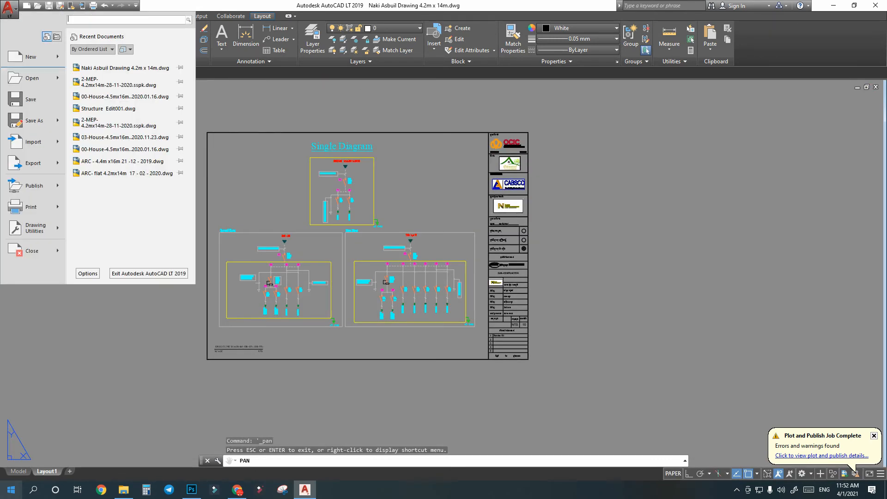
left_click(32, 206)
left_click(368, 269)
left_click(207, 132)
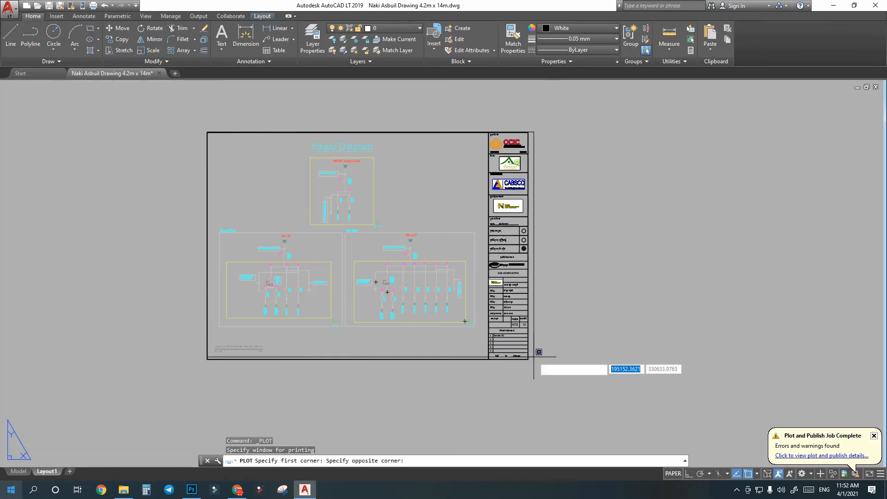
left_click(527, 359)
key("Return")
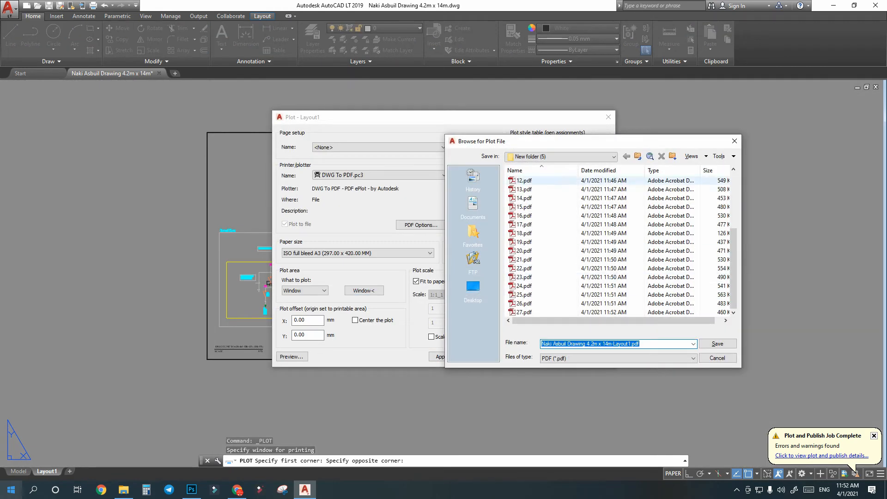
type("28")
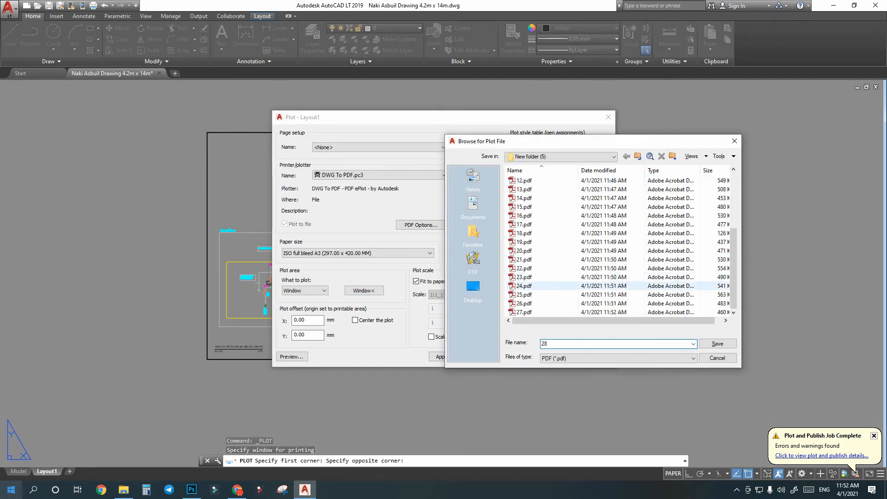
key("Return")
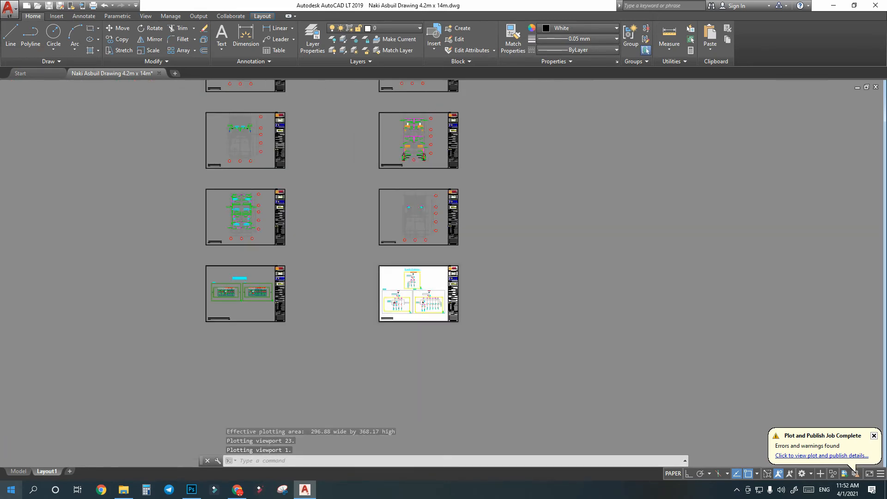
scroll(419, 294, "down", 3)
scroll(417, 293, "down", 3)
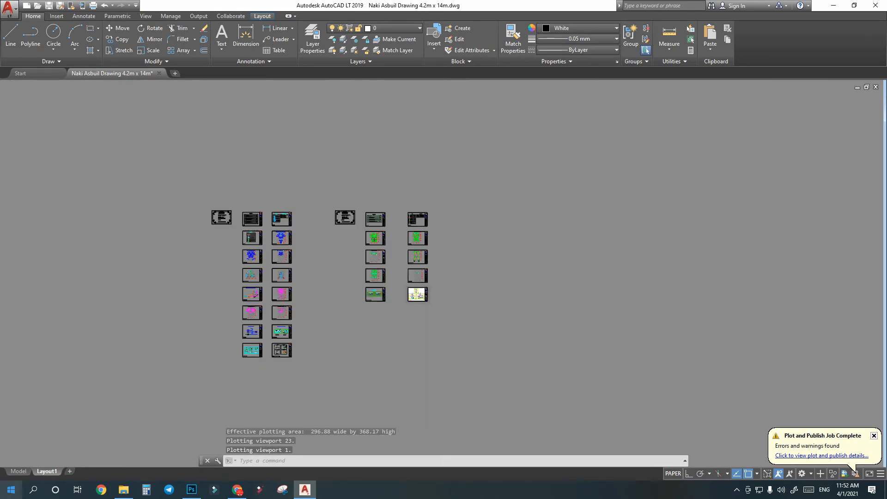
scroll(358, 288, "up", 2)
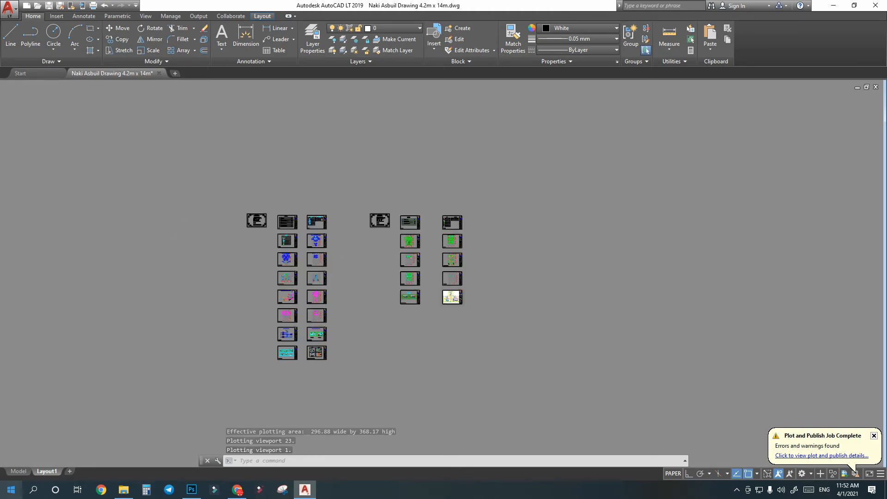
scroll(259, 274, "up", 2)
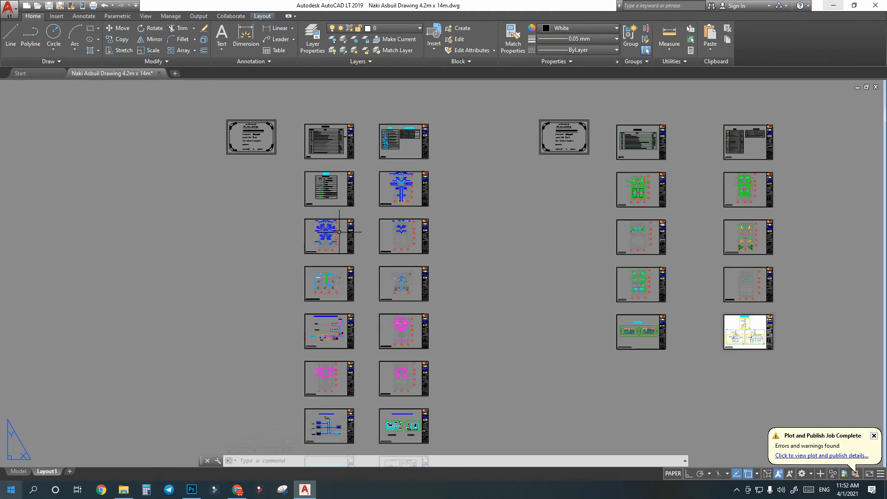
Minimize AutoCAD, switch to File Explorer and open the Scaner2 folder on drive D.
left_click(833, 6)
left_click(123, 490)
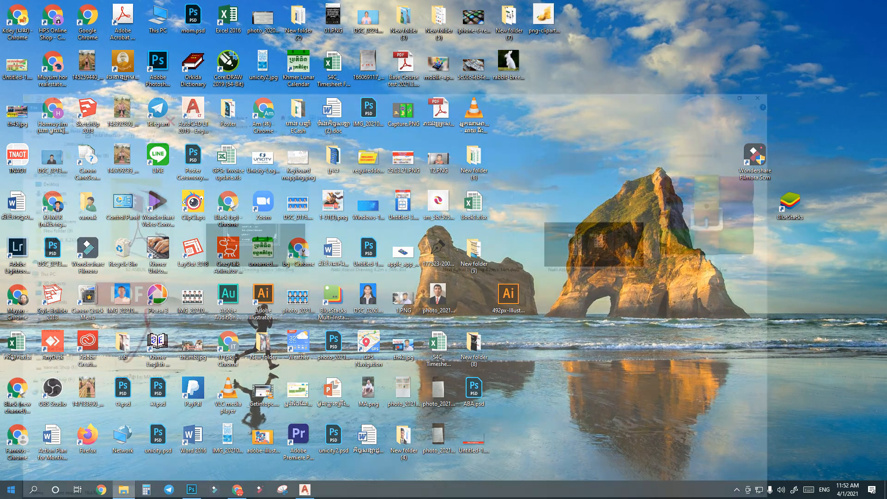
left_click(42, 314)
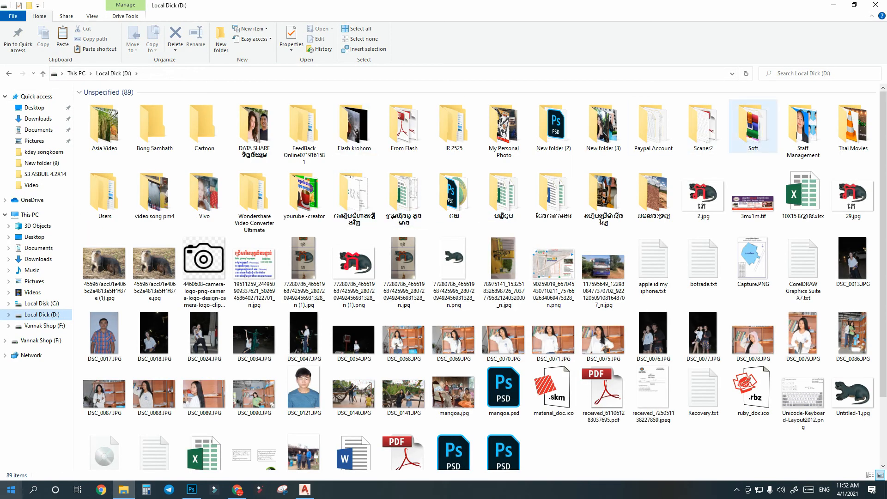
left_click(753, 125)
double_click(704, 126)
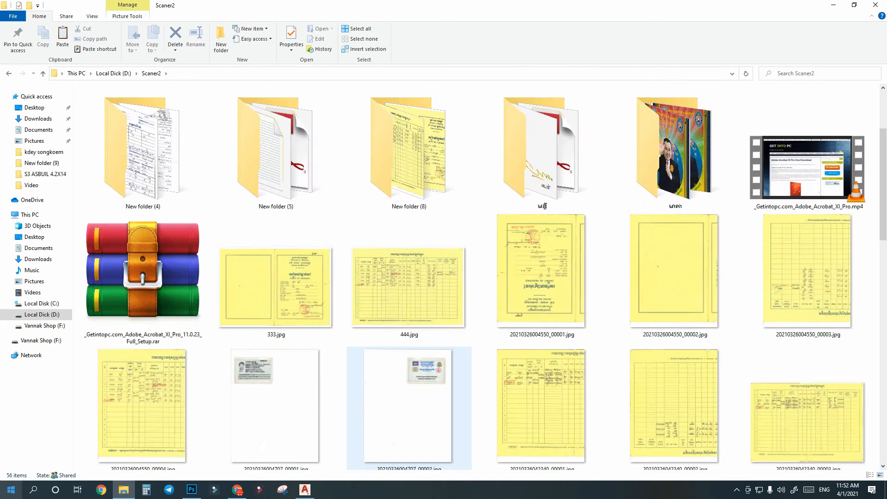
left_click(541, 150)
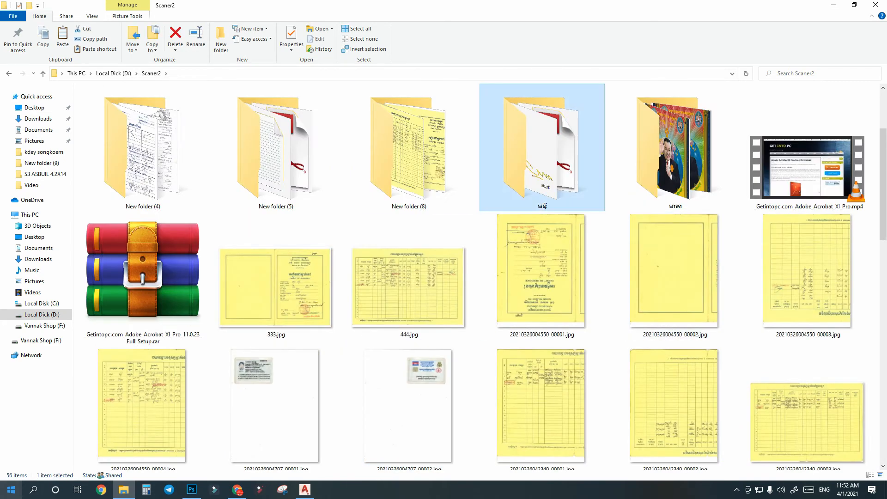
double_click(409, 150)
scroll(542, 278, "down", 2)
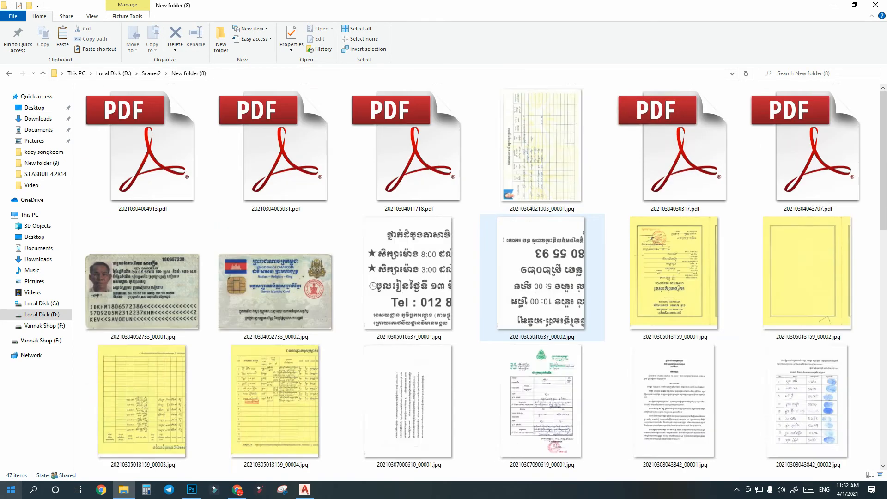
scroll(541, 279, "up", 2)
key("BackSpace")
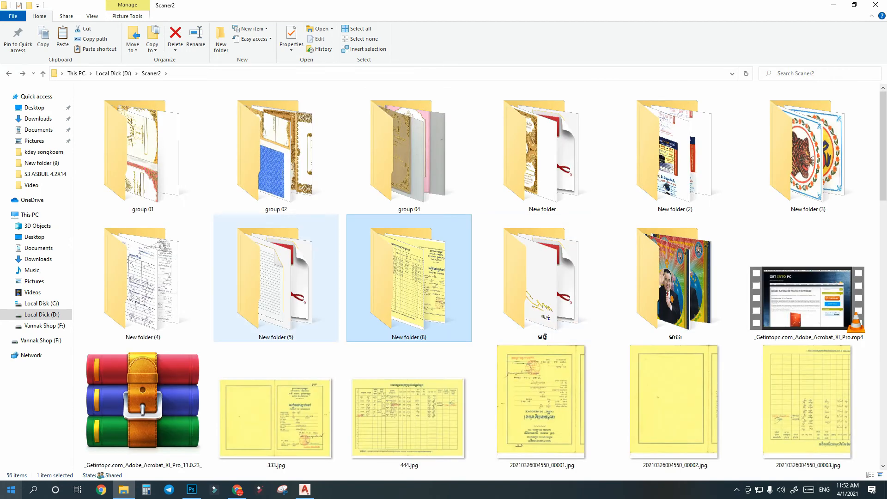
Open New folder (5) and select all the plotted PDF files from 1.pdf to 28.pdf.
double_click(276, 277)
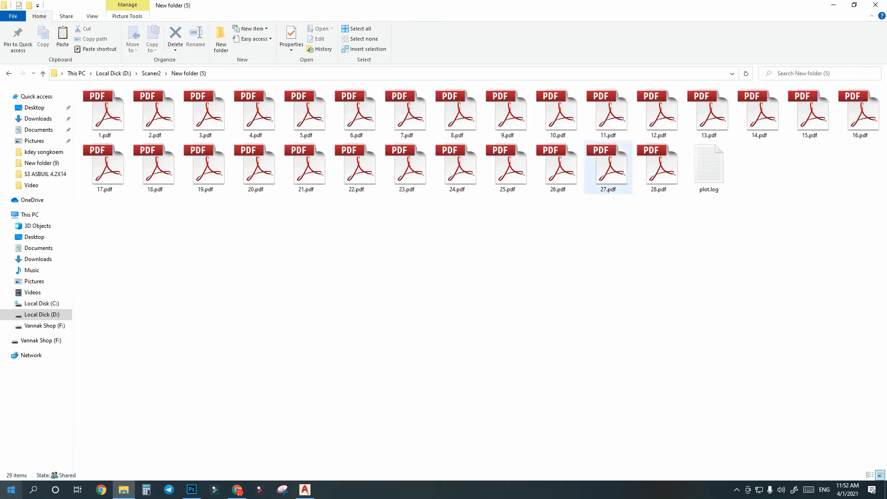
left_click(658, 167)
left_click(105, 113)
left_click(658, 168, "shift")
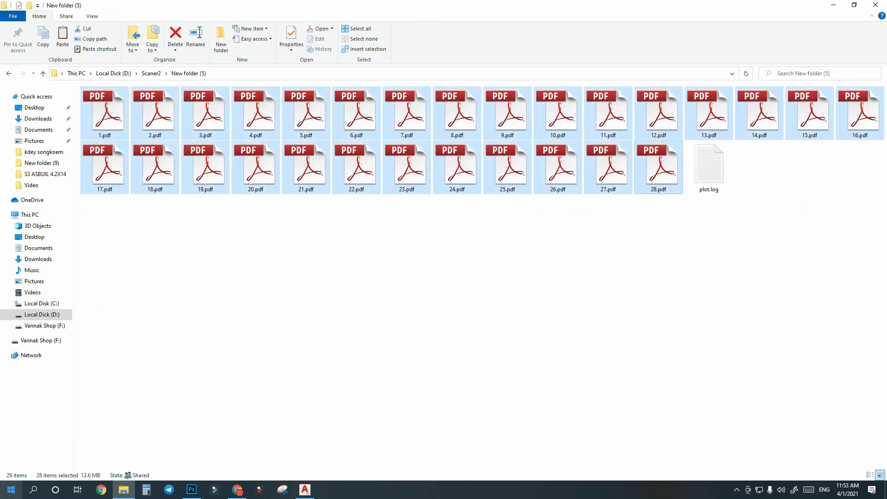
Combine the selected files 1.pdf to 28.pdf into a single PDF in Adobe Acrobat, checking the page order first.
right_click(660, 182)
left_click(693, 185)
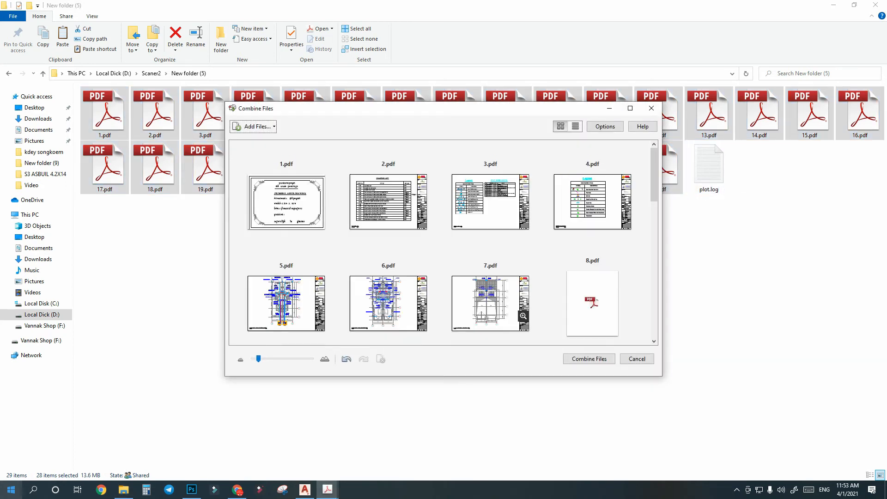
left_click_drag(653, 175, 654, 310)
left_click(589, 359)
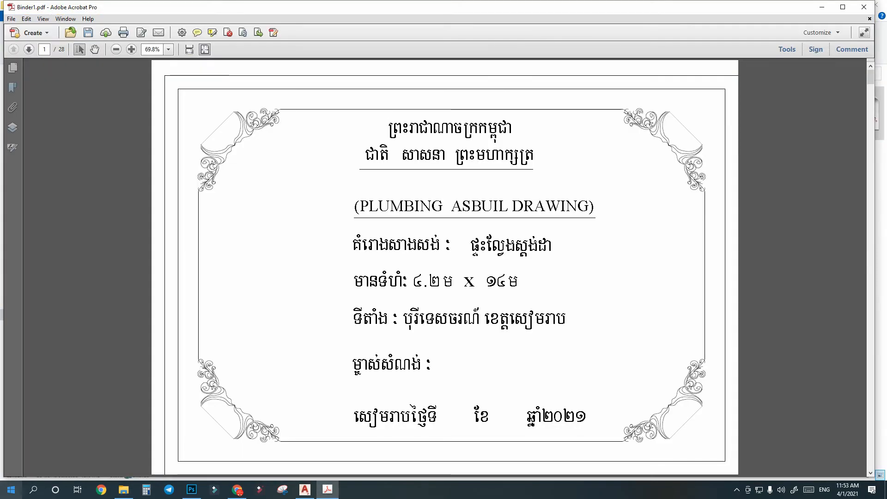
Start printing the combined PDF and choose \\bn1\Canon iX6800 series as the printer.
key("ctrl+p")
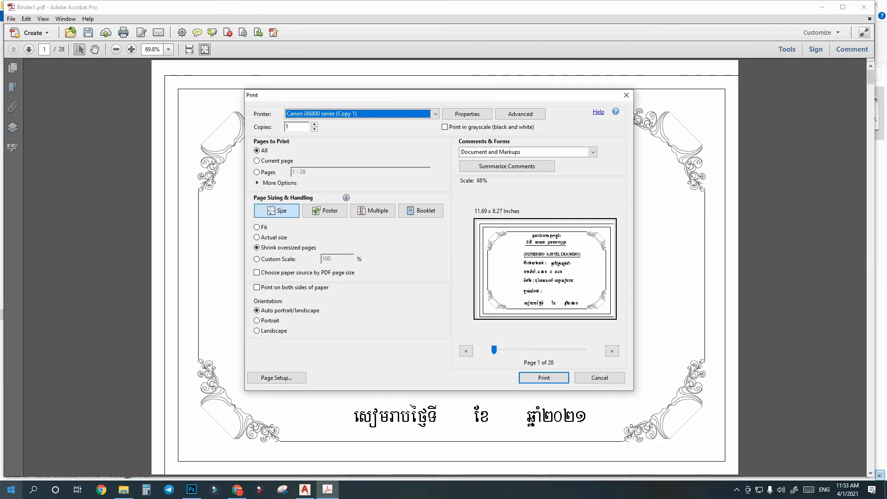
left_click(362, 114)
scroll(361, 149, "up", 1)
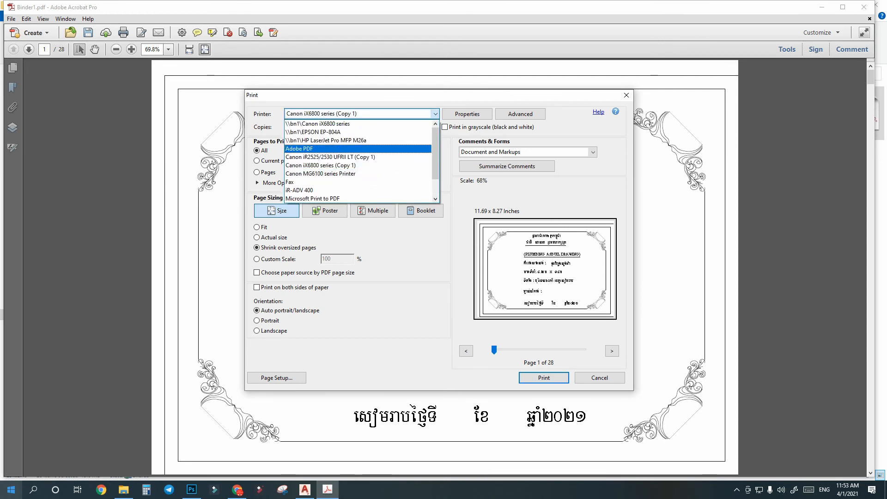
left_click(317, 123)
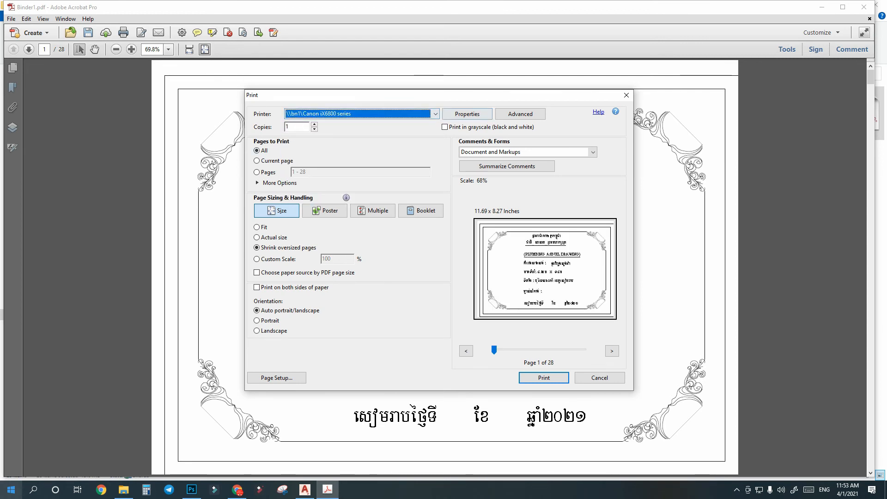
In the printer's properties, set the paper size to A3 and the orientation to Landscape.
left_click(467, 114)
left_click(461, 266)
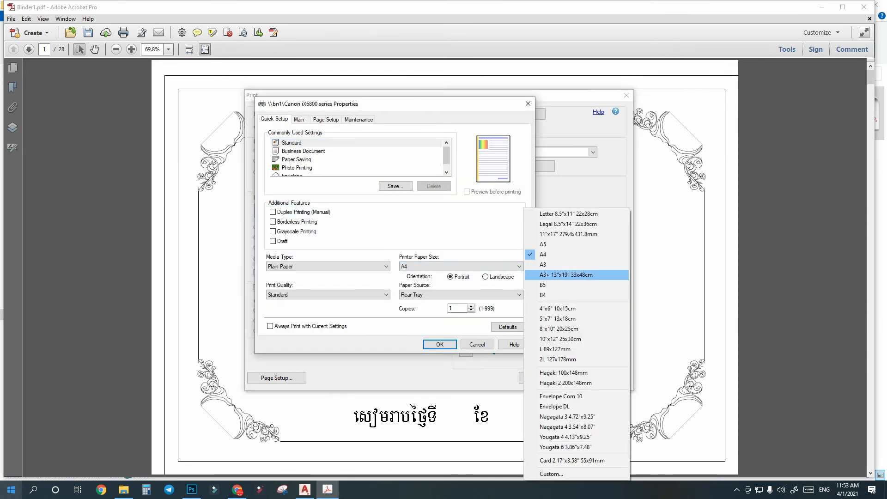
left_click(544, 265)
left_click(486, 276)
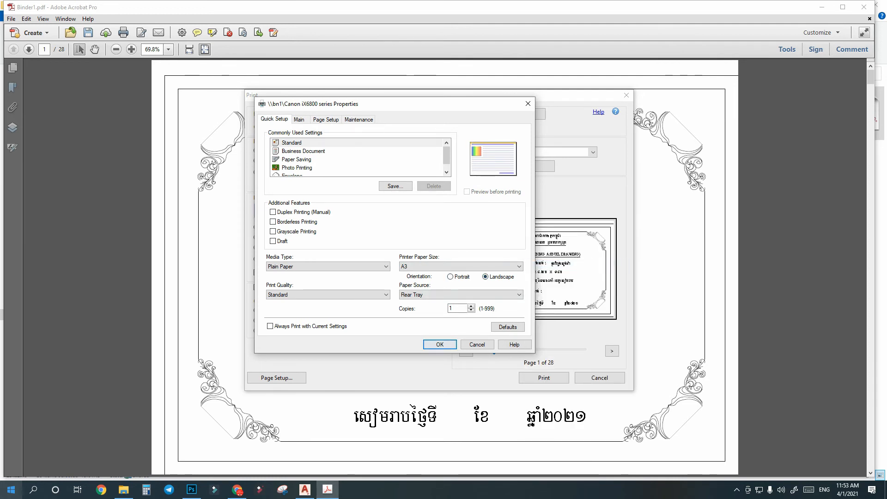
Set the print quality to High, enable Grayscale Printing, accept the printer properties and print the document.
left_click(328, 294)
left_click(318, 302)
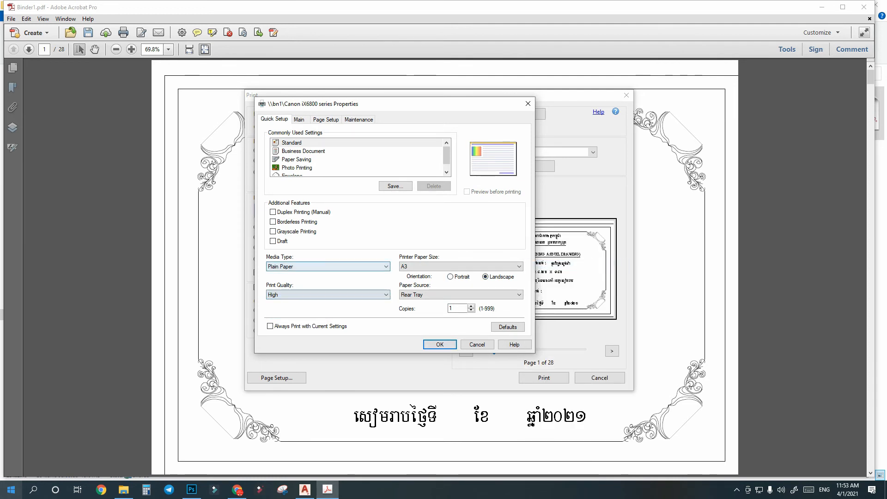
left_click(273, 231)
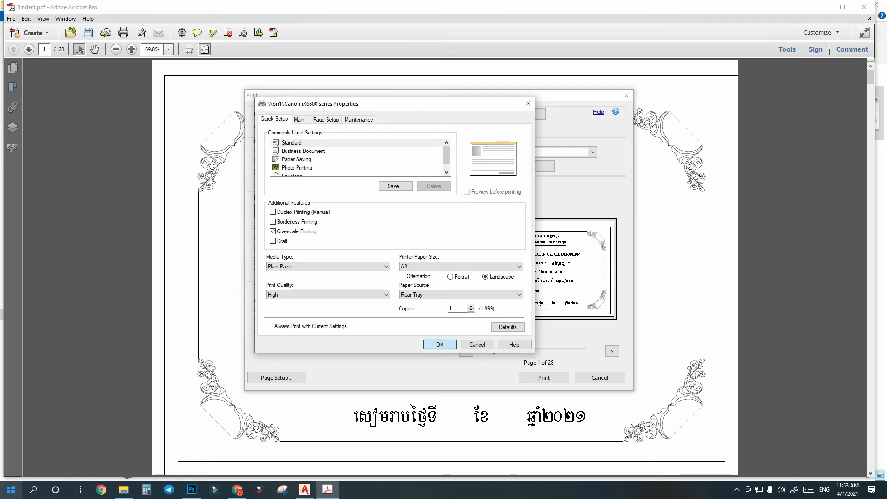
left_click(439, 344)
key("Return")
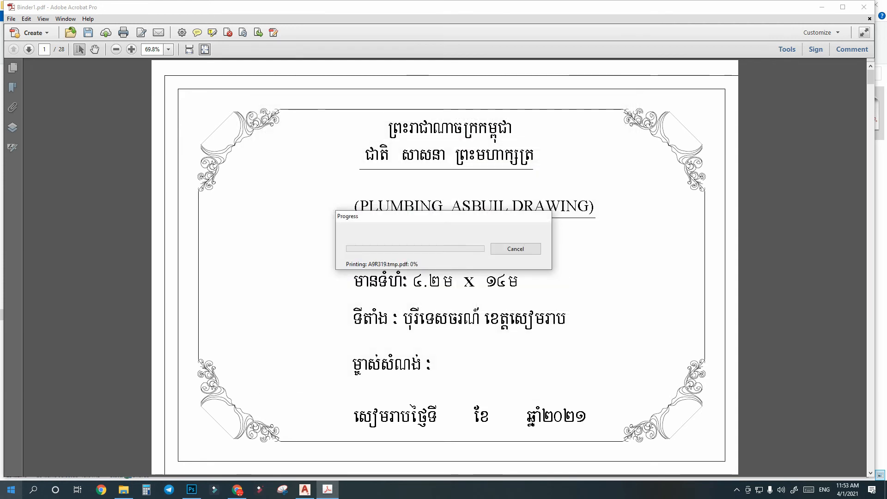